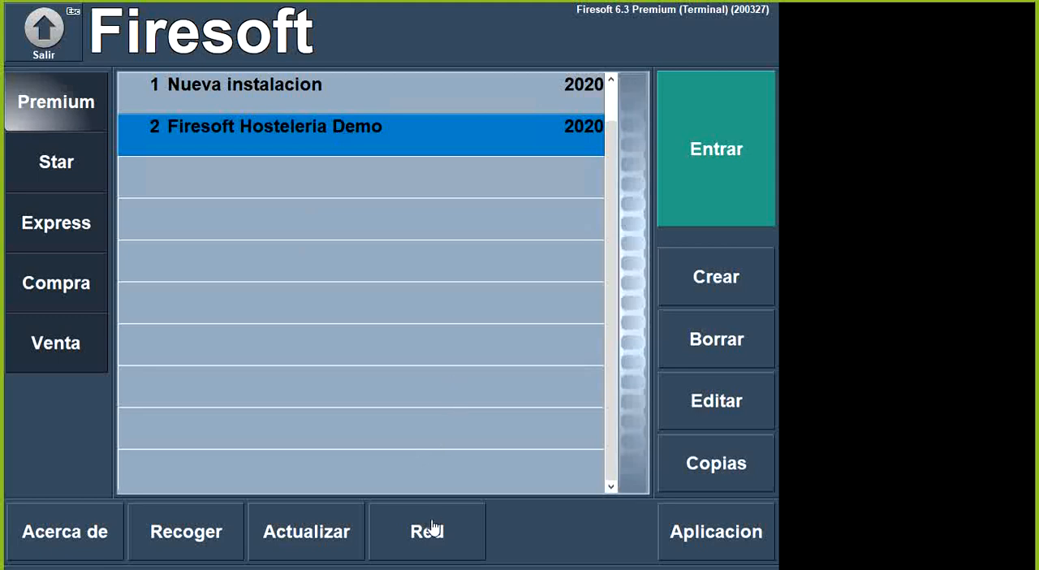
- Open the network configuration (Red), entering the access key in the Clave prompt
{"action": "left_click", "coordinate": [432, 533]}
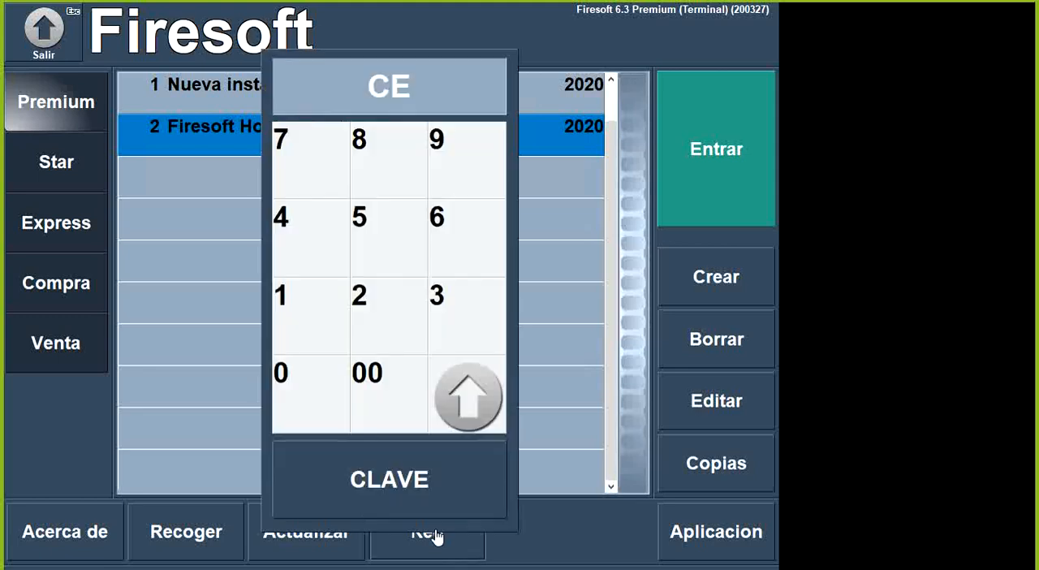
{"action": "left_click", "coordinate": [381, 260]}
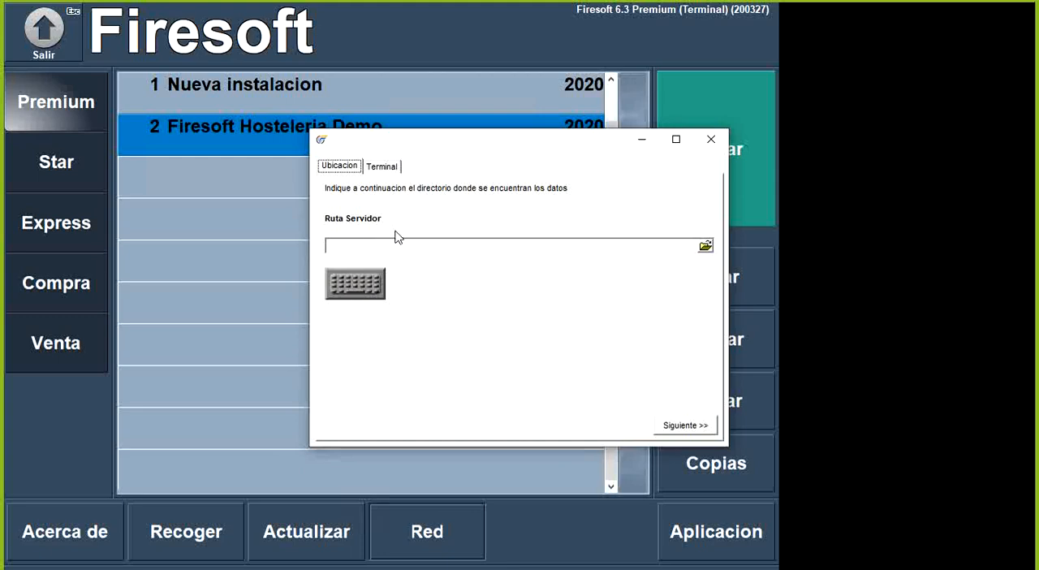
- Enter \\TPV1\C\FIRESOFT6\ as the server path (Ruta Servidor) and clear the field again
{"action": "left_click", "coordinate": [382, 249]}
{"action": "type", "text": "\\TPV1\\"}
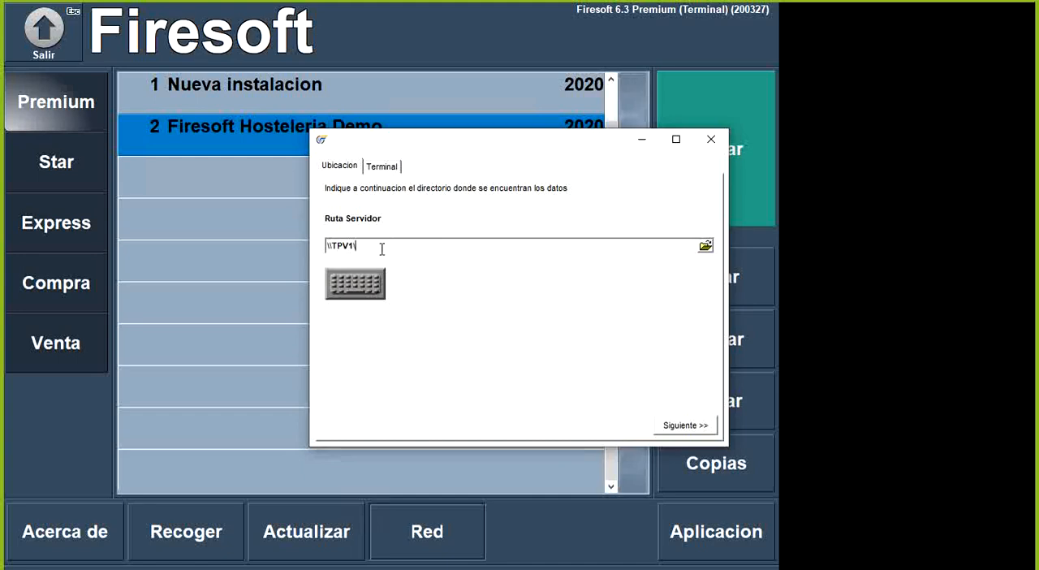
{"action": "type", "text": "C\\FIRESOFT6\\"}
{"action": "left_click_drag", "start_coordinate": [423, 246], "coordinate": [287, 241]}
{"action": "key", "text": "BackSpace"}
- Finish the network setup with terminal number 2, MONITOR, as this machine's terminal
{"action": "left_click", "coordinate": [385, 167]}
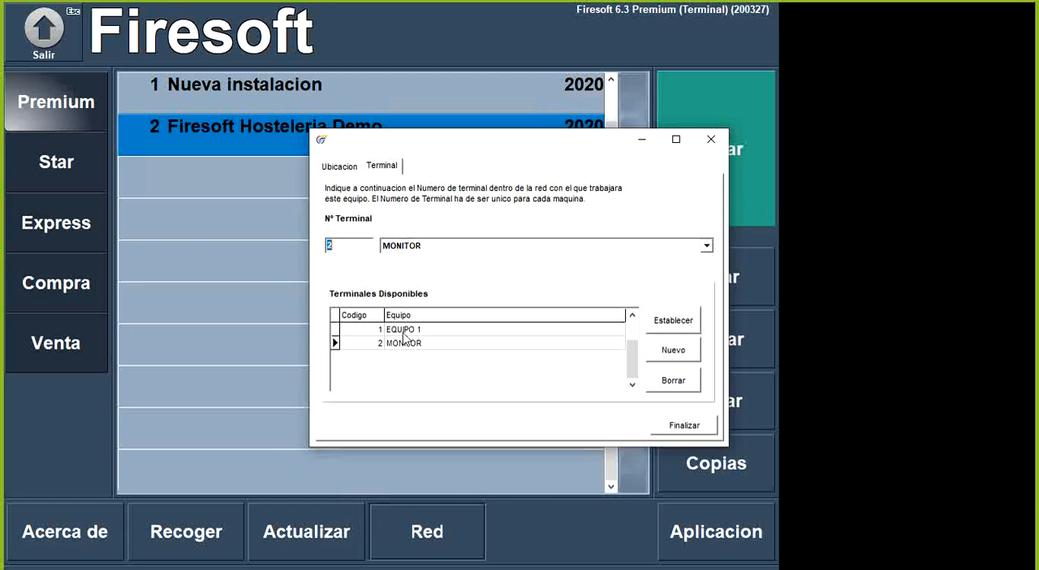
{"action": "left_click", "coordinate": [684, 425]}
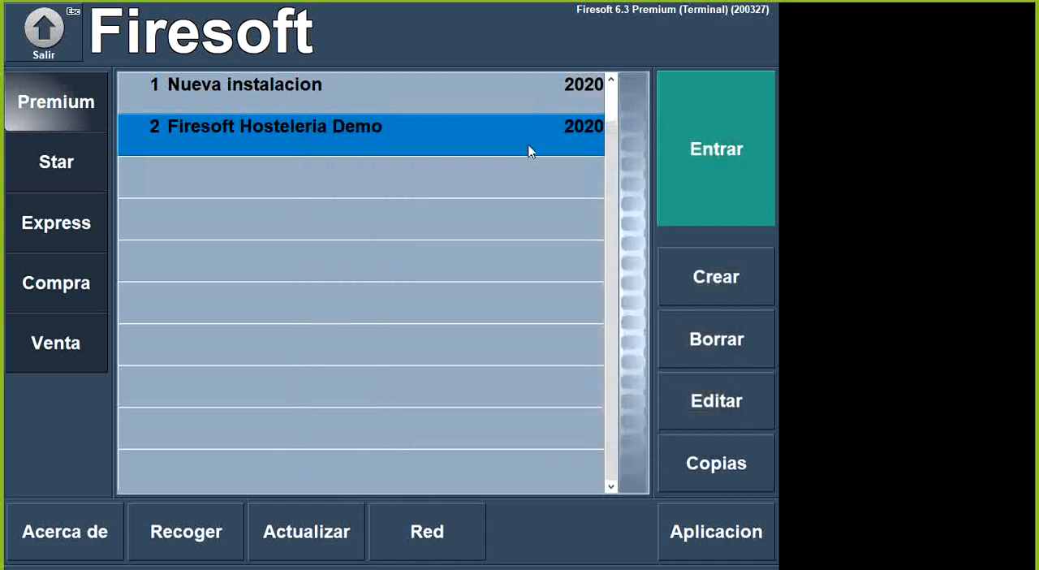
- Enter the Firesoft Hosteleria Demo company and open the Monitor Cocina section of the terminal configuration
{"action": "left_click", "coordinate": [681, 132]}
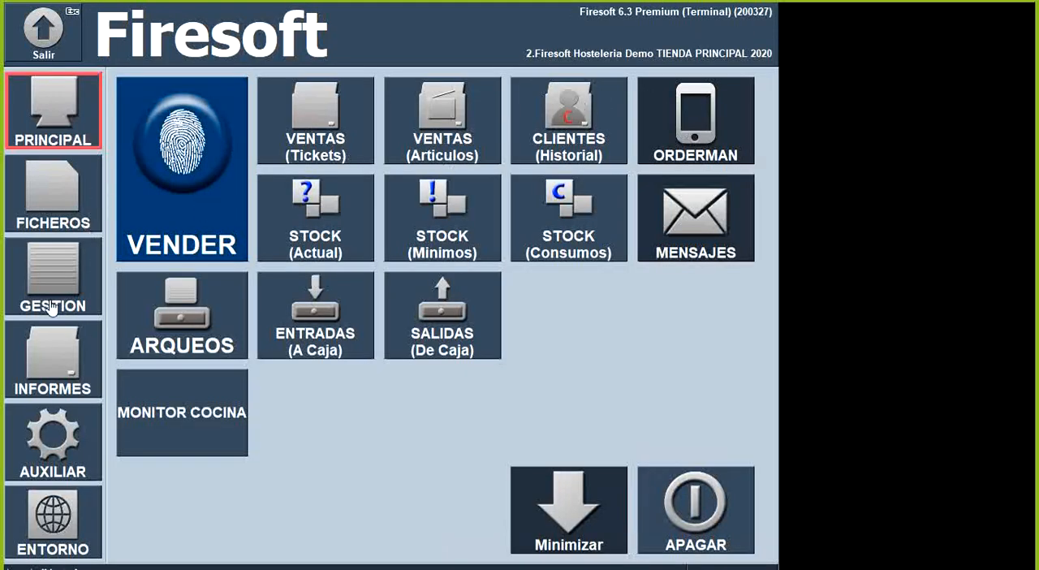
{"action": "left_click", "coordinate": [59, 443]}
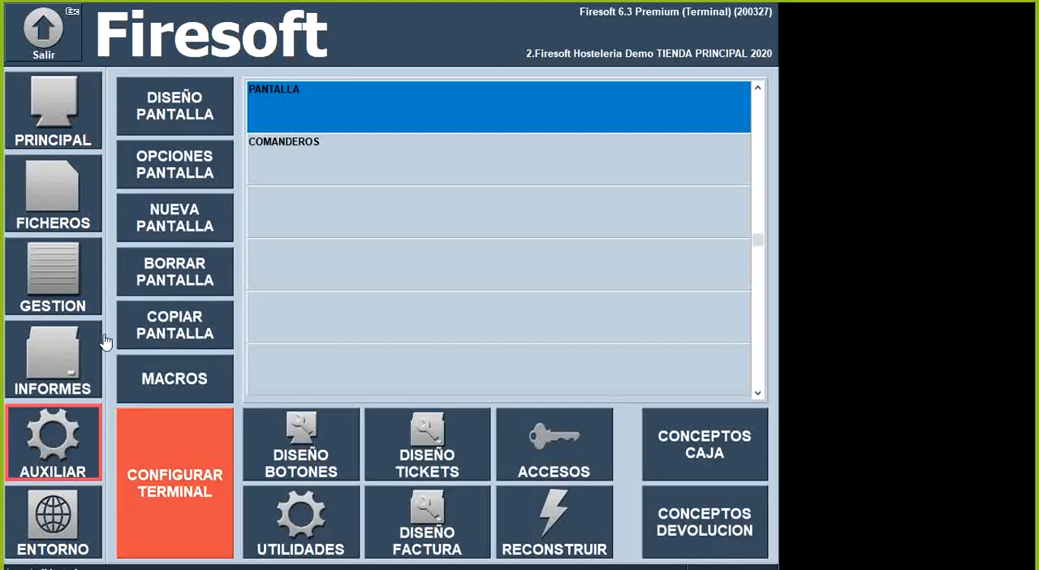
{"action": "left_click", "coordinate": [183, 453]}
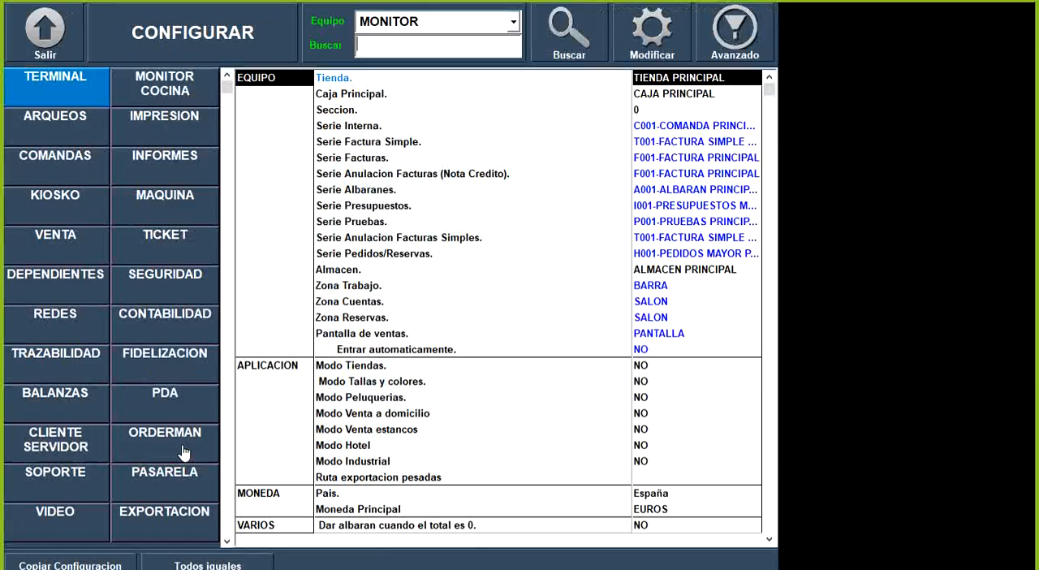
{"action": "left_click", "coordinate": [168, 85]}
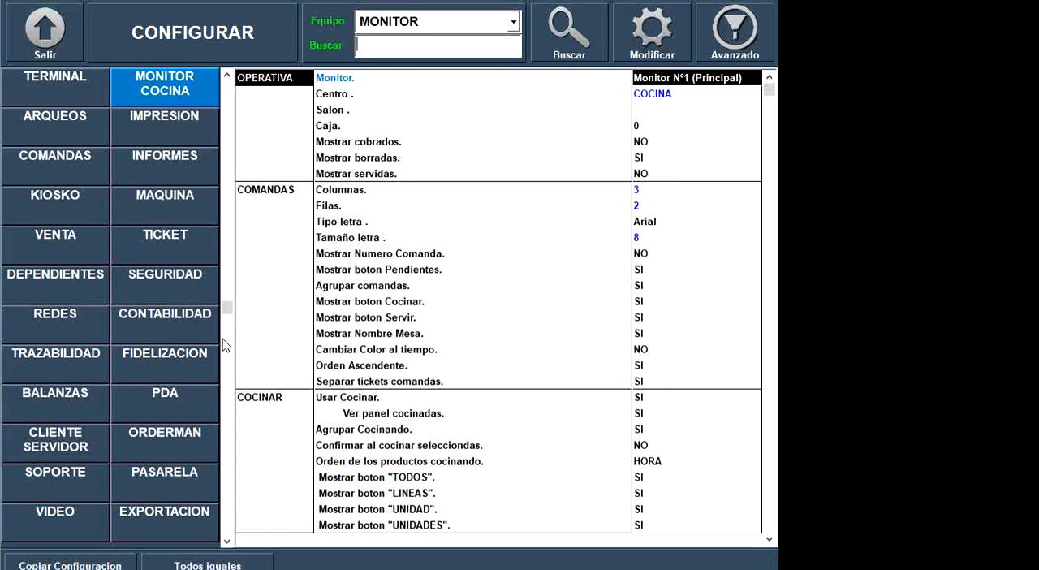
- Review the kitchen monitor's Centro and Salon settings alongside the table plan on the phone in the TeamViewer window
{"action": "left_click", "coordinate": [639, 95]}
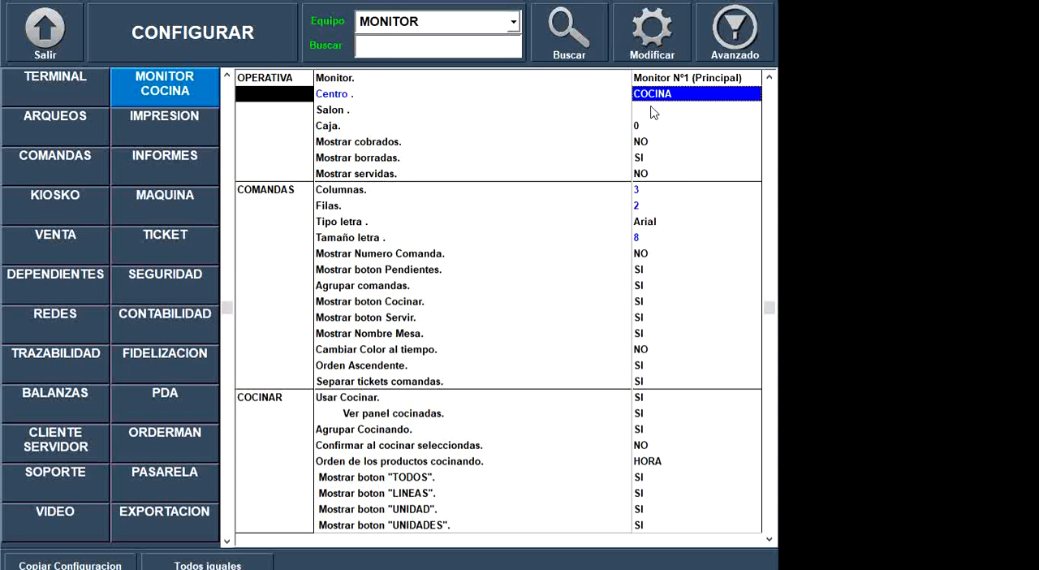
{"action": "left_click", "coordinate": [659, 111]}
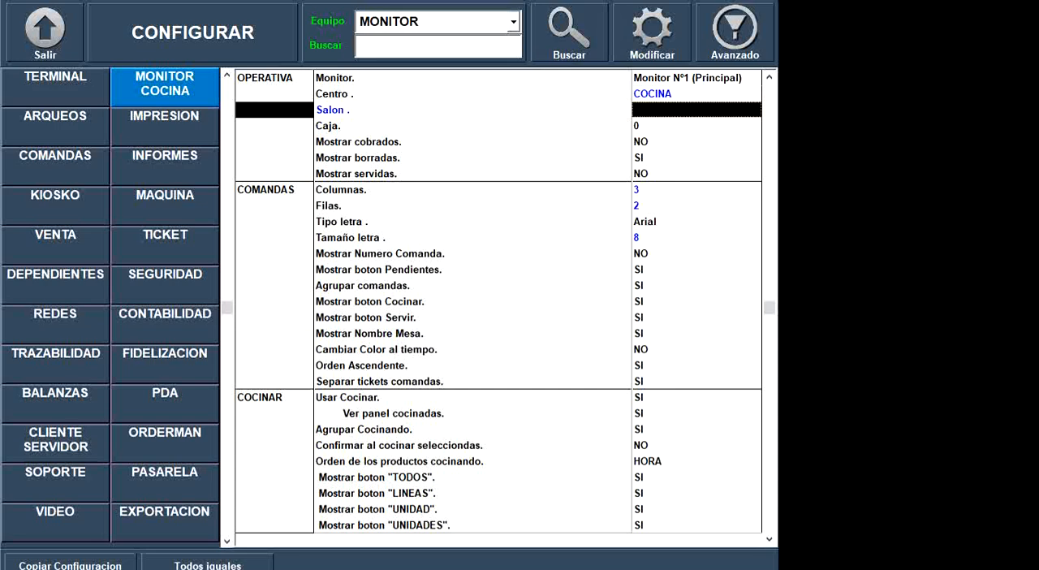
{"action": "key", "text": "alt+Tab"}
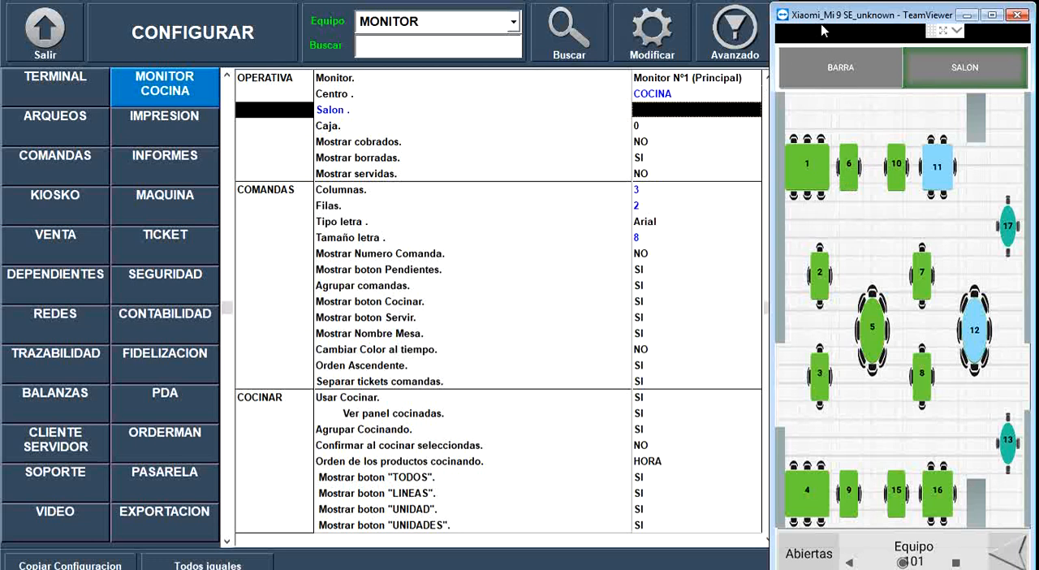
{"action": "left_click_drag", "start_coordinate": [827, 14], "coordinate": [833, 12]}
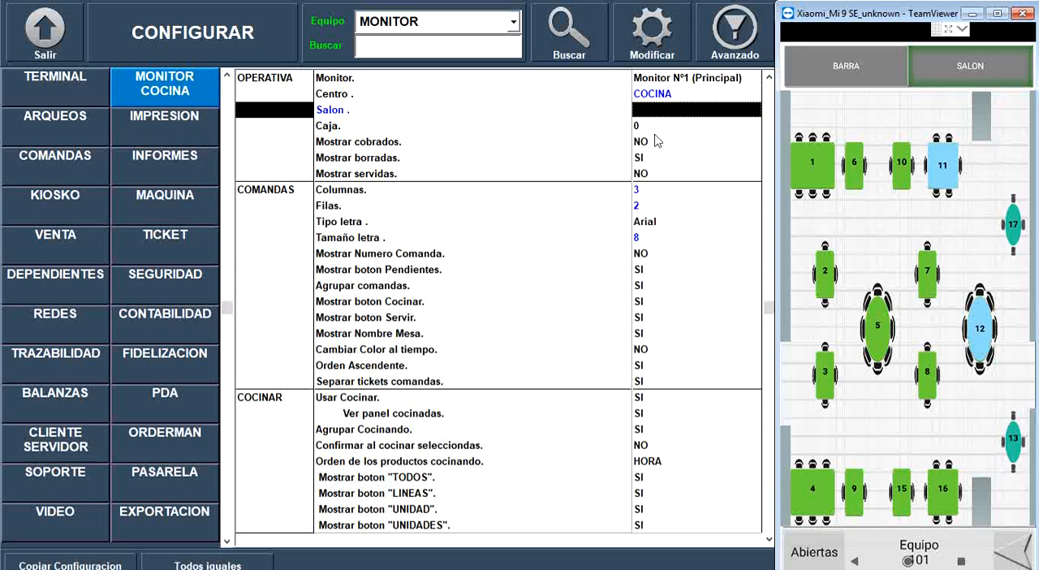
- Set Mostrar cobrados to SI in the kitchen monitor's Operativa settings
{"action": "left_click", "coordinate": [417, 146]}
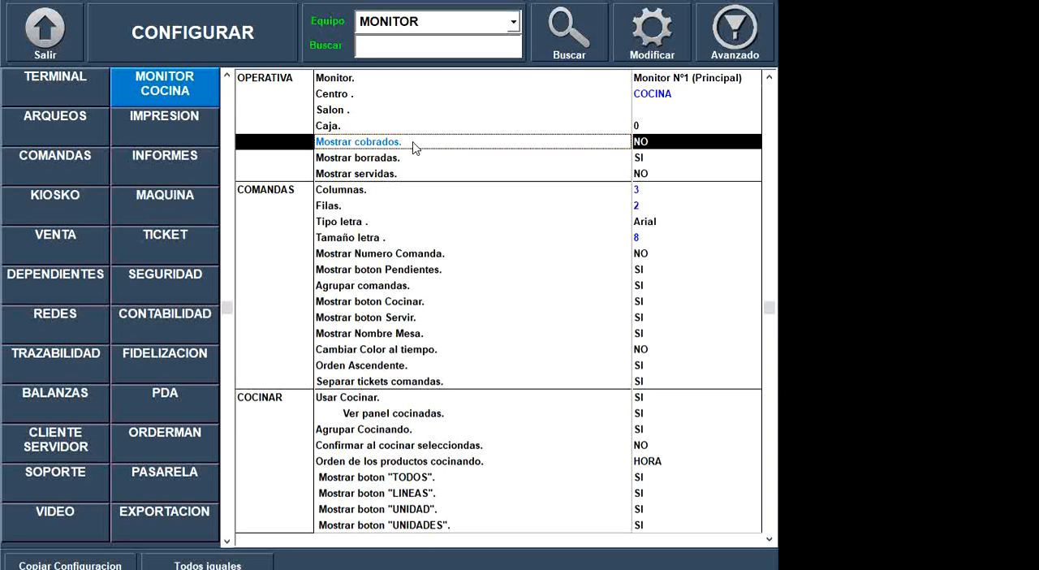
{"action": "left_click", "coordinate": [656, 148]}
{"action": "left_click", "coordinate": [656, 147]}
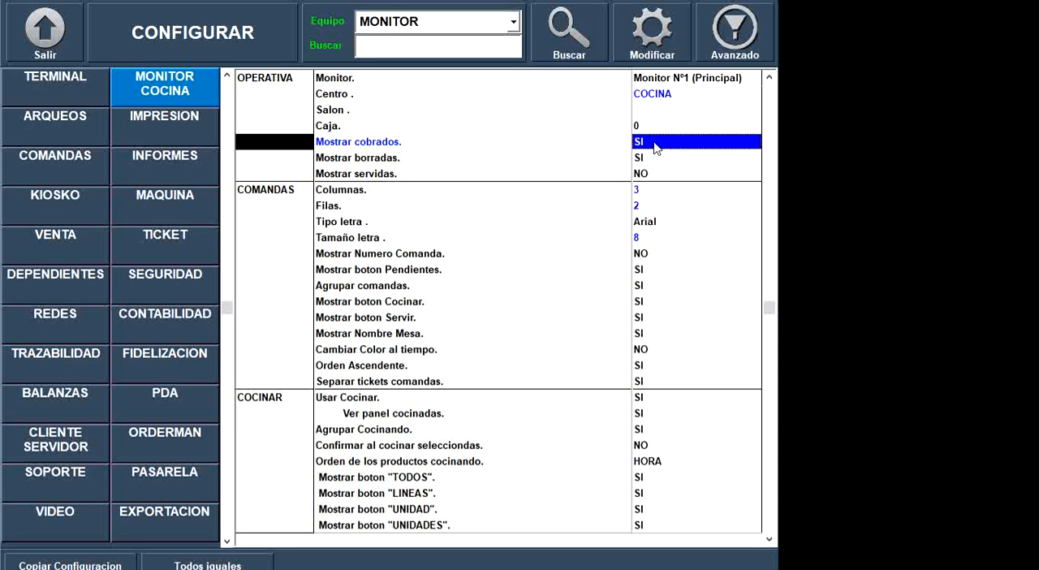
- Examine Mostrar borradas and the Comandas settings for columns, lettering, order number, Pendientes, Cocinar and Servir buttons, grouping and table name
{"action": "left_click", "coordinate": [441, 163]}
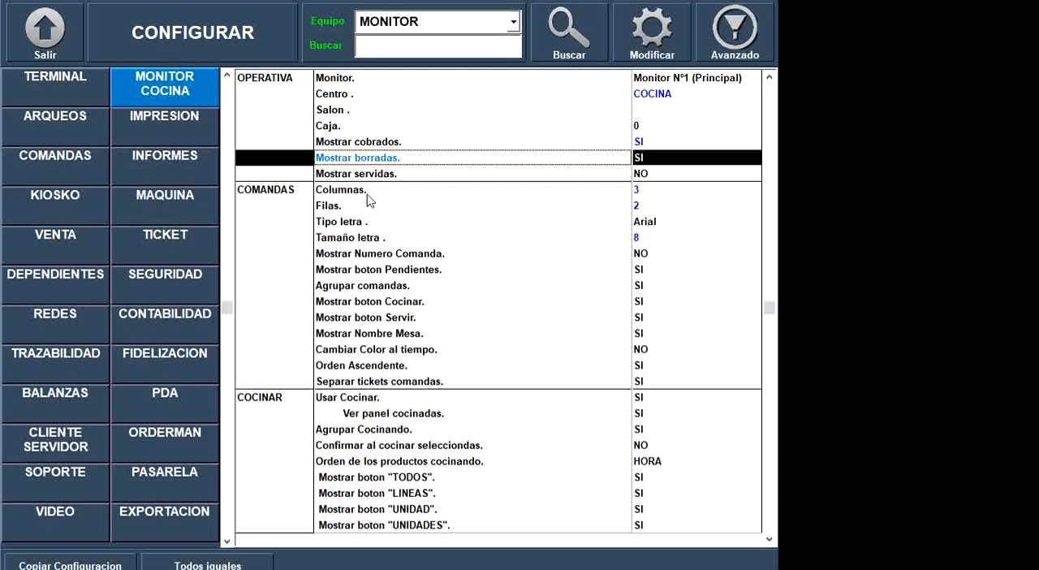
{"action": "left_click", "coordinate": [402, 195]}
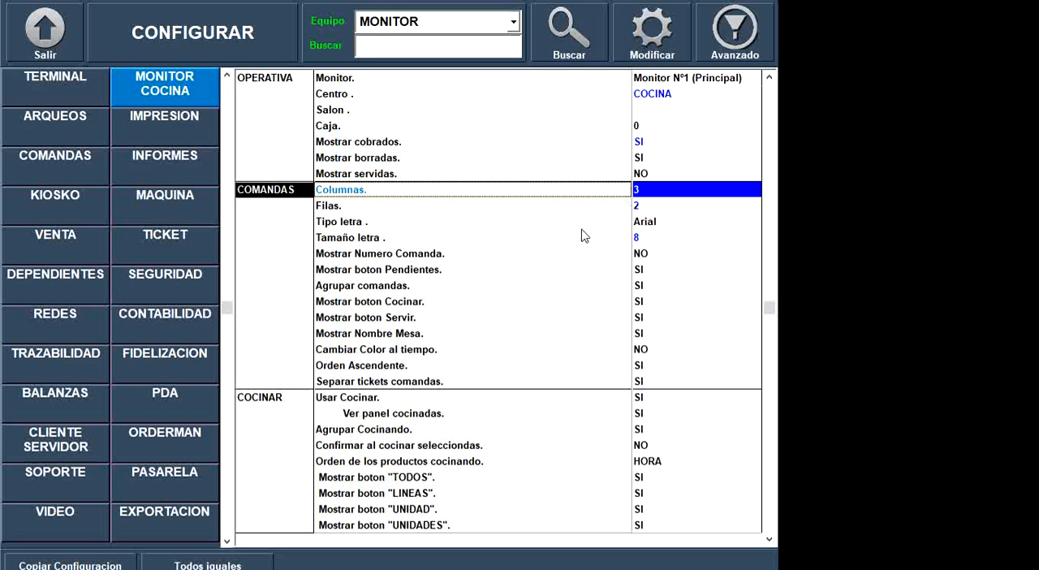
{"action": "left_click", "coordinate": [658, 226]}
{"action": "left_click", "coordinate": [644, 238]}
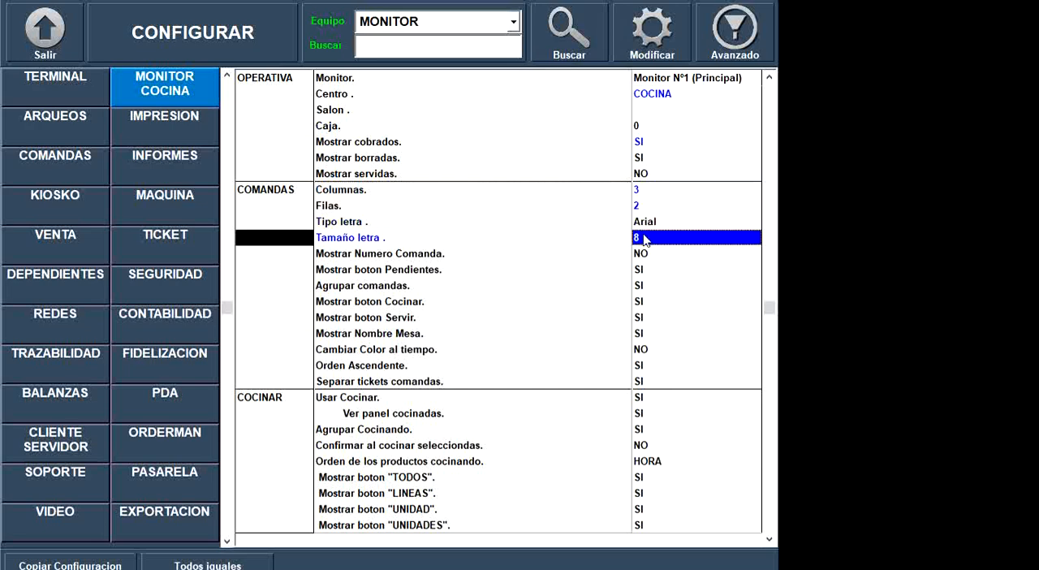
{"action": "left_click", "coordinate": [642, 254]}
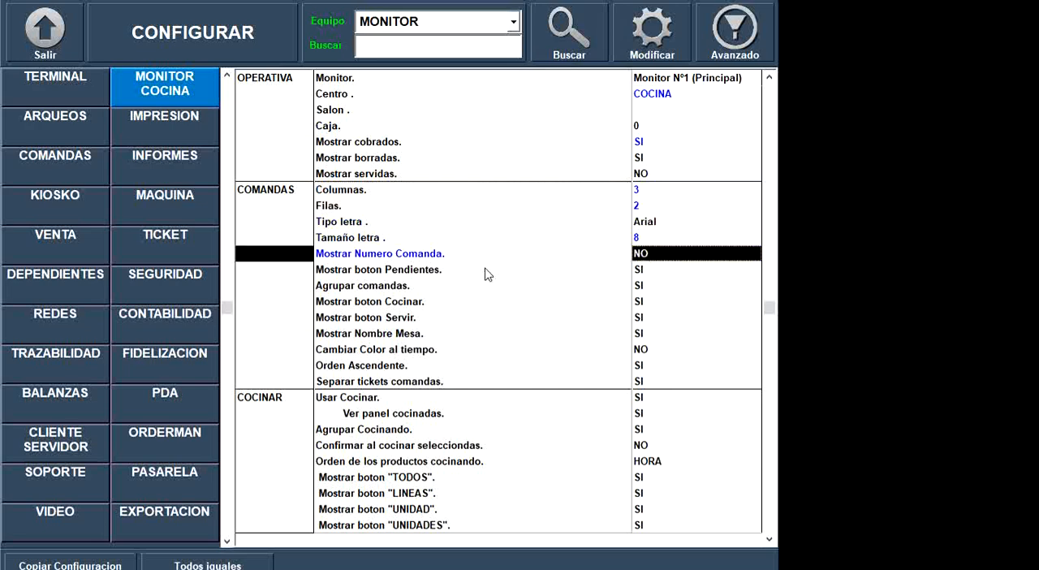
{"action": "left_click", "coordinate": [436, 271]}
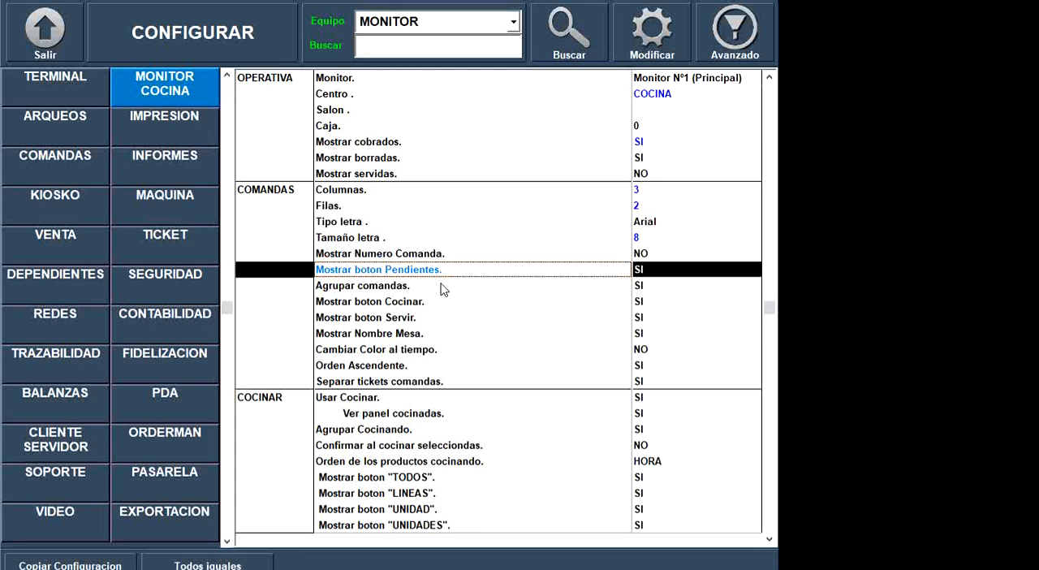
{"action": "left_click", "coordinate": [443, 288]}
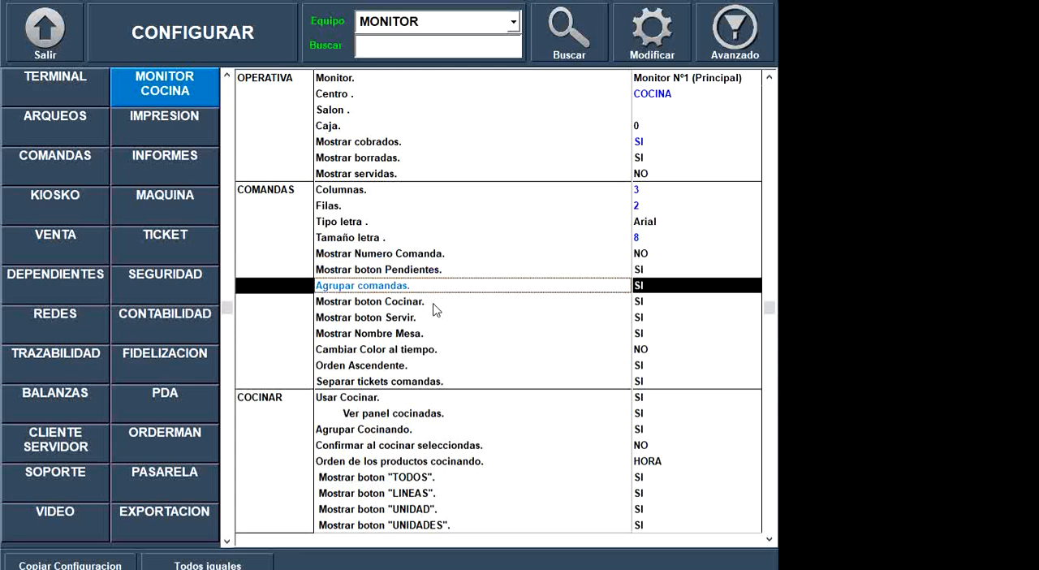
{"action": "left_click", "coordinate": [430, 306]}
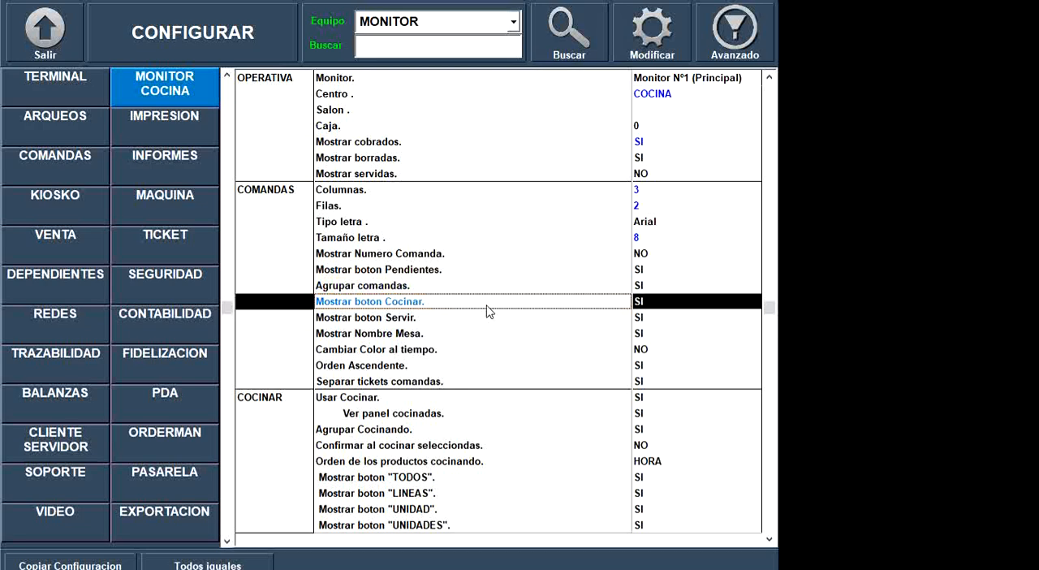
{"action": "left_click", "coordinate": [436, 322]}
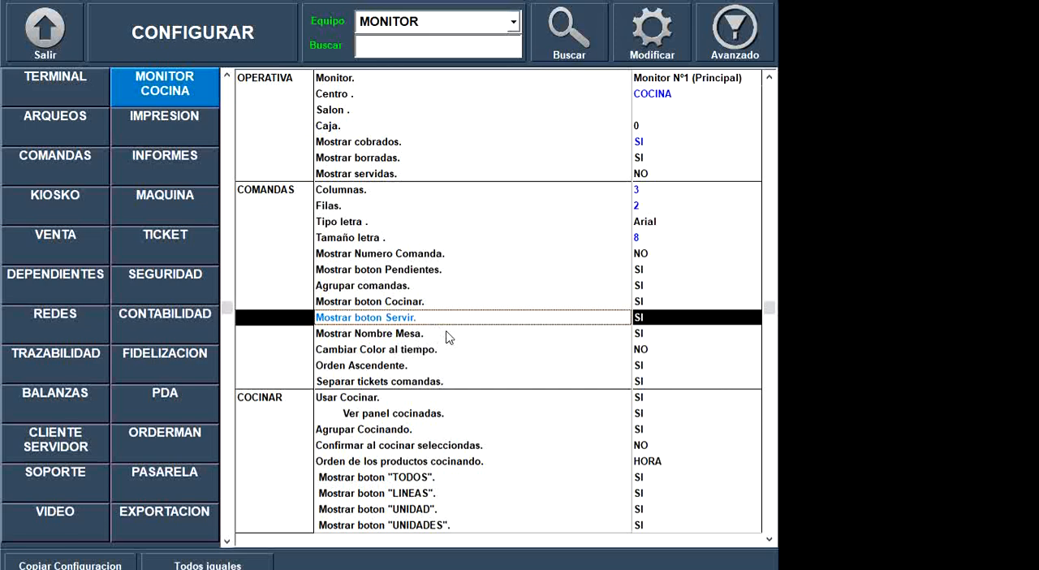
{"action": "left_click", "coordinate": [442, 334]}
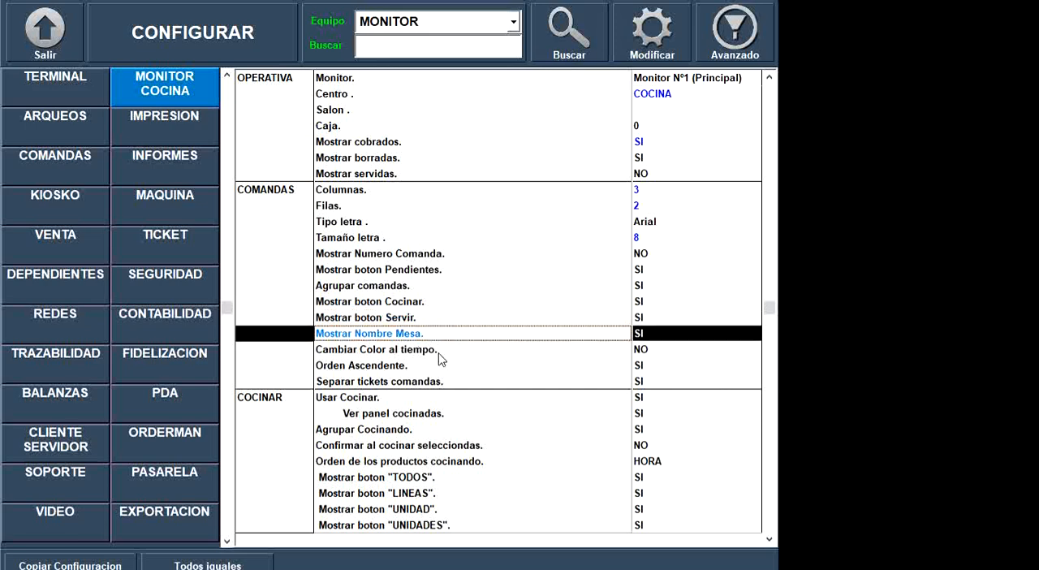
- Set Cambiar Color al tiempo to SI and Minutos Color Amarillo to 1
{"action": "left_click", "coordinate": [447, 351]}
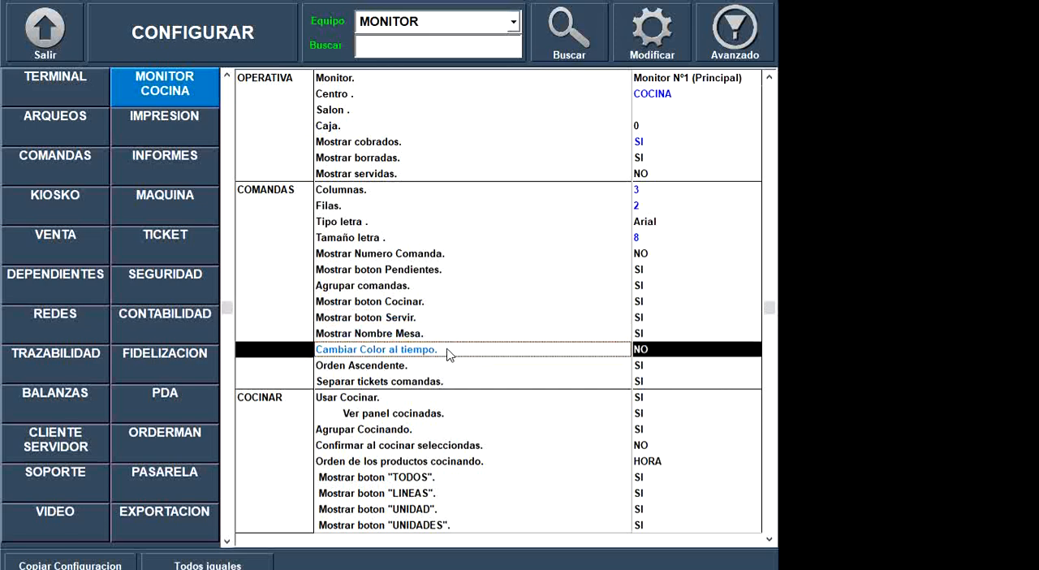
{"action": "left_click", "coordinate": [647, 349]}
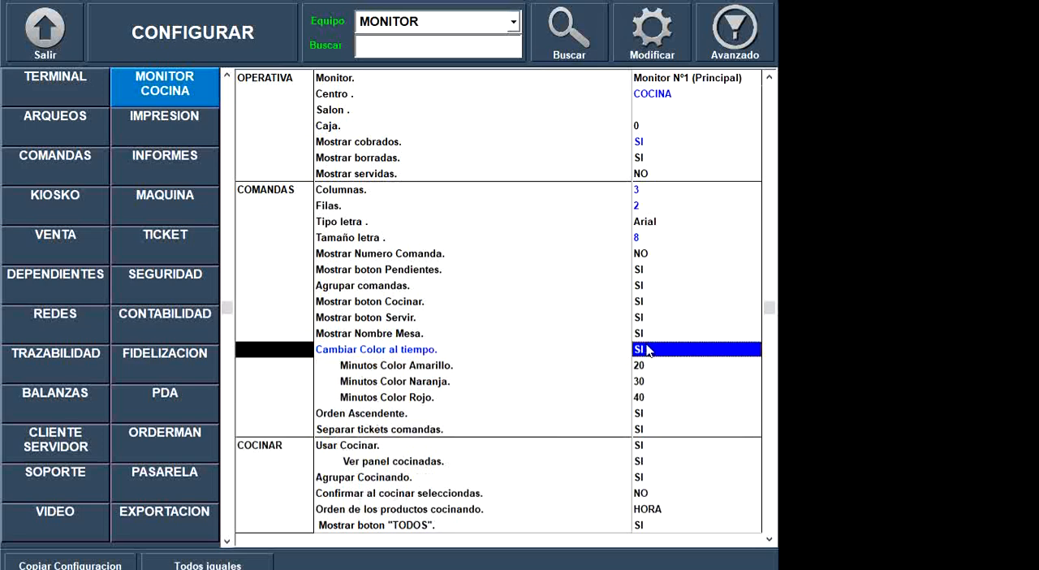
{"action": "left_click", "coordinate": [643, 367]}
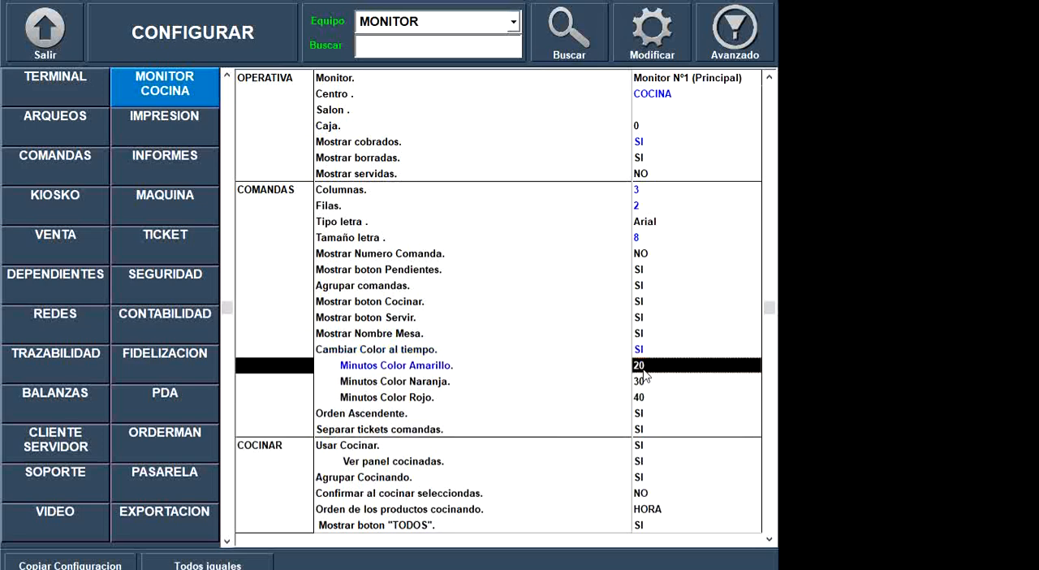
{"action": "left_click", "coordinate": [445, 382]}
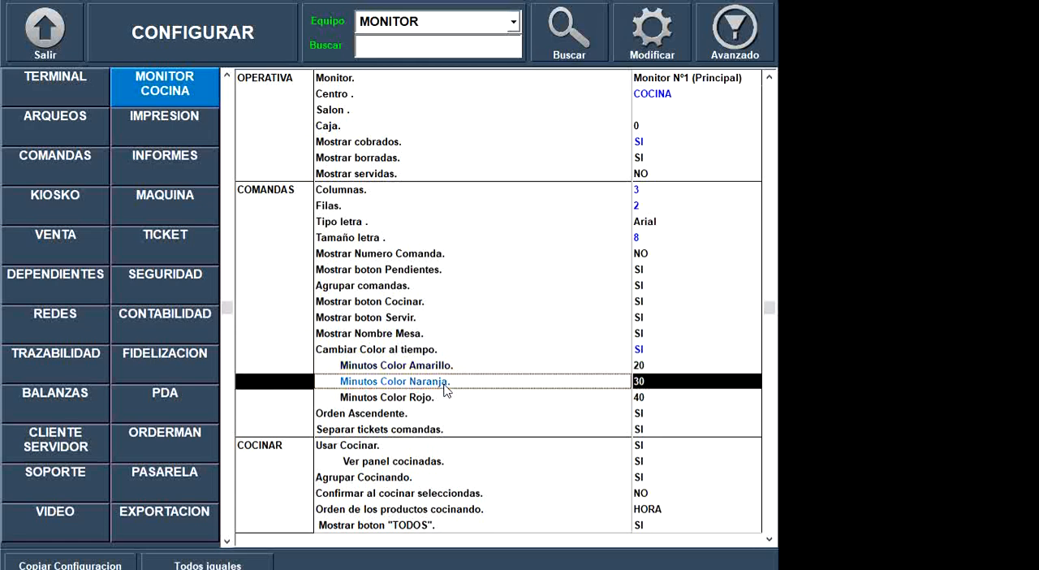
{"action": "left_click", "coordinate": [640, 368]}
{"action": "left_click", "coordinate": [640, 367]}
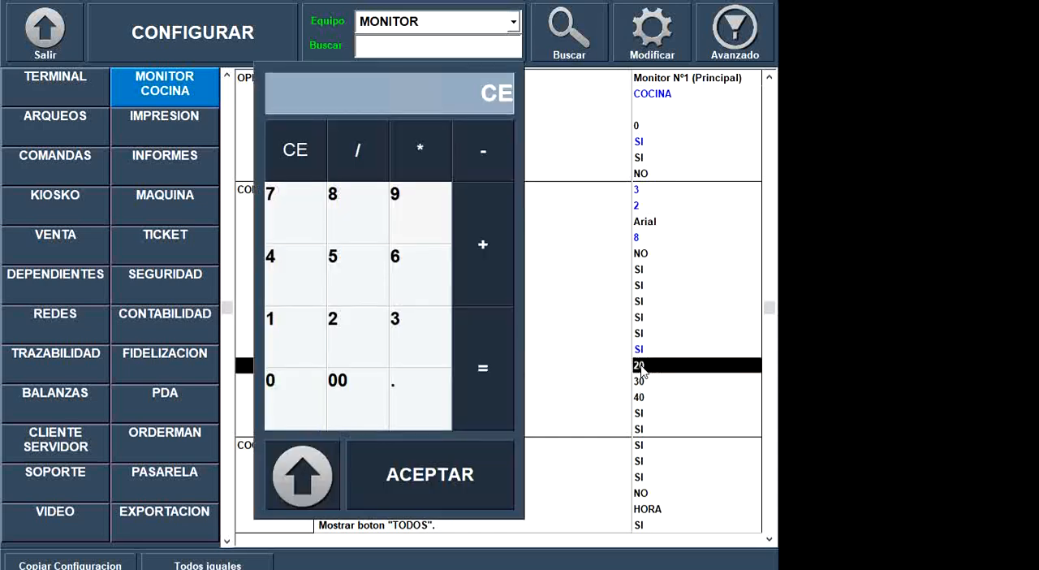
{"action": "type", "text": "1"}
{"action": "key", "text": "Return"}
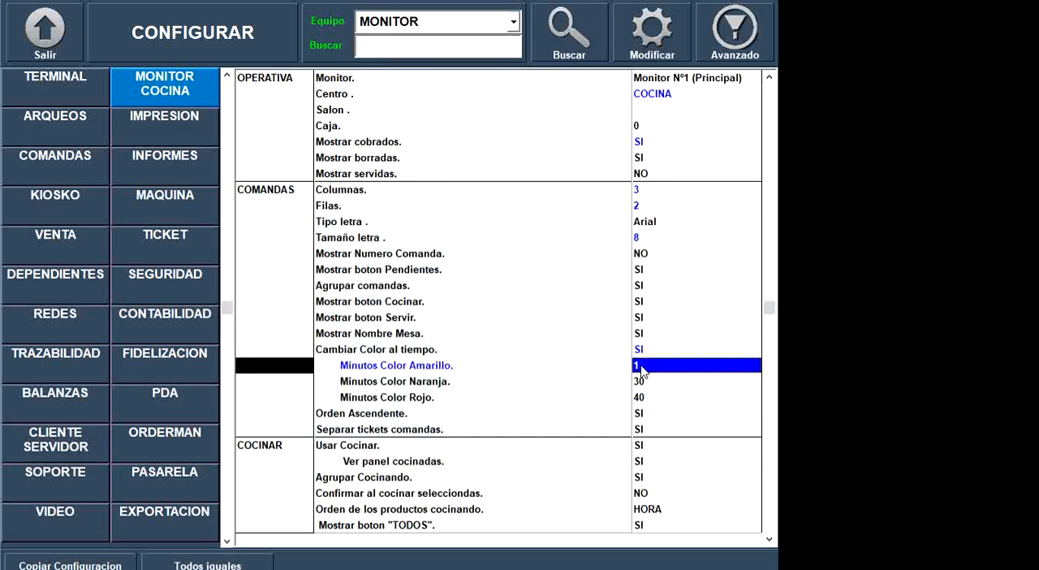
- Set Minutos Color Naranja to 5
{"action": "left_click", "coordinate": [644, 381]}
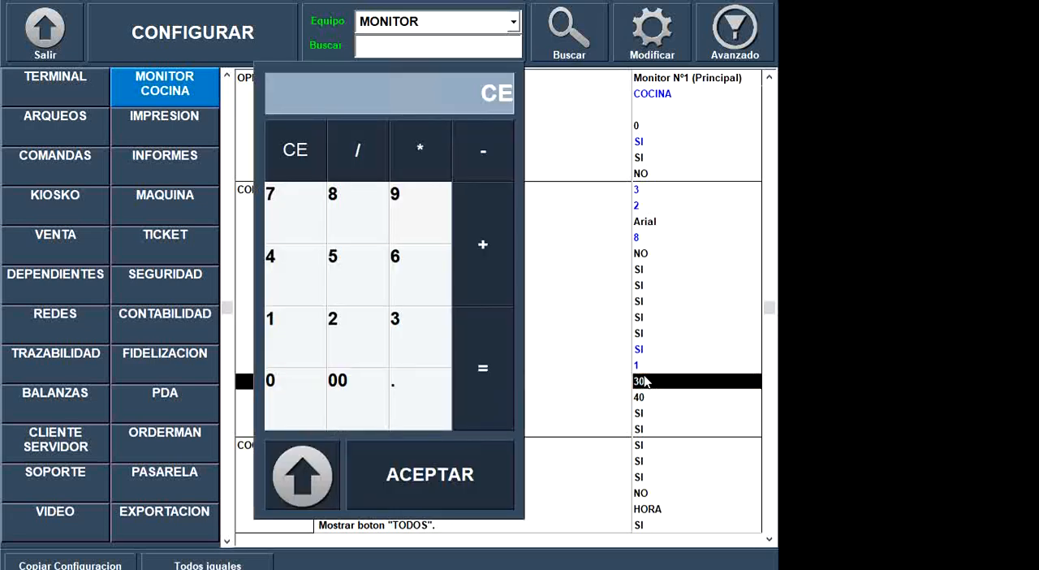
{"action": "type", "text": "5"}
{"action": "key", "text": "Return"}
- Set Minutos Color Naranja to 3 and Minutos Color Rojo to 10
{"action": "left_click", "coordinate": [644, 381]}
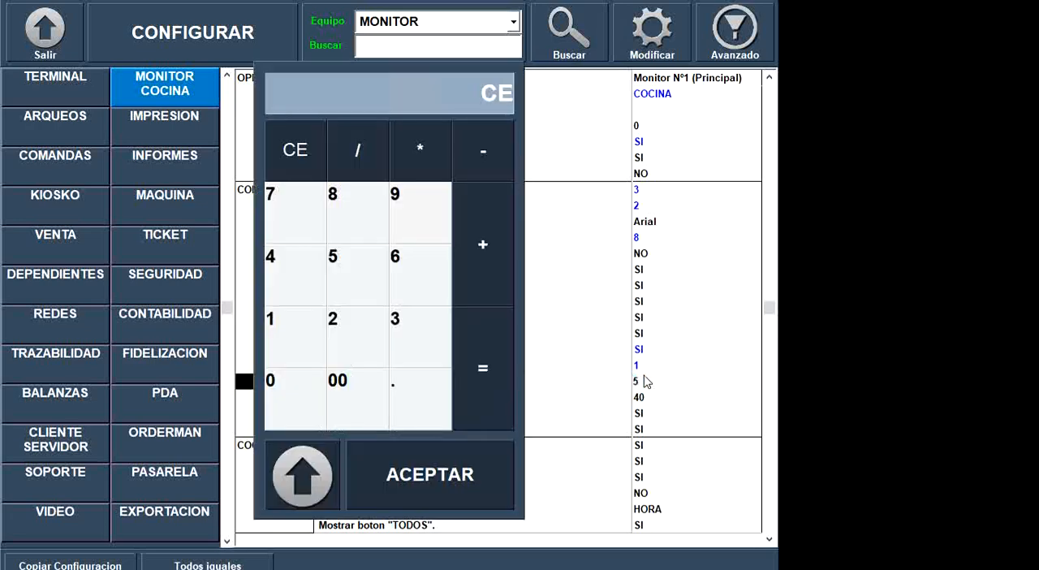
{"action": "type", "text": "3"}
{"action": "key", "text": "Return"}
{"action": "left_click", "coordinate": [655, 398]}
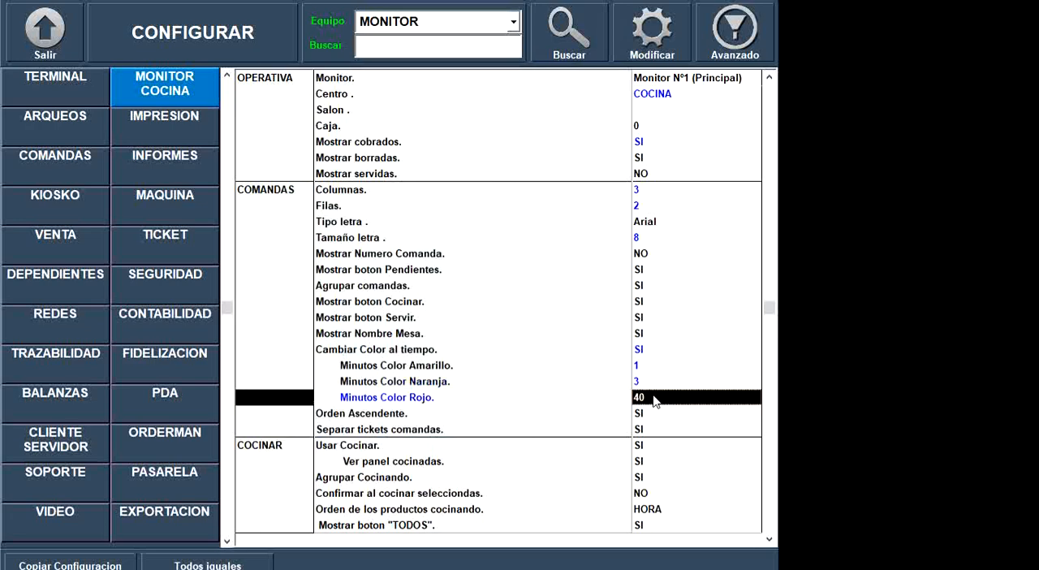
{"action": "type", "text": "10"}
{"action": "key", "text": "Return"}
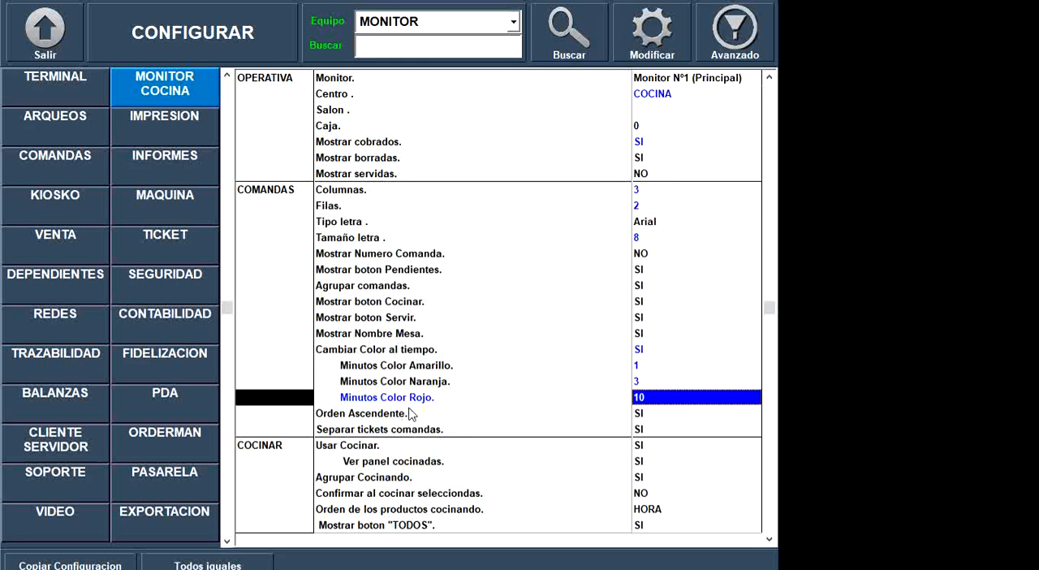
- Review the Orden Ascendente and Separar tickets comandas settings for the kitchen monitor's orders
{"action": "left_click", "coordinate": [655, 415]}
{"action": "key", "text": "Down"}
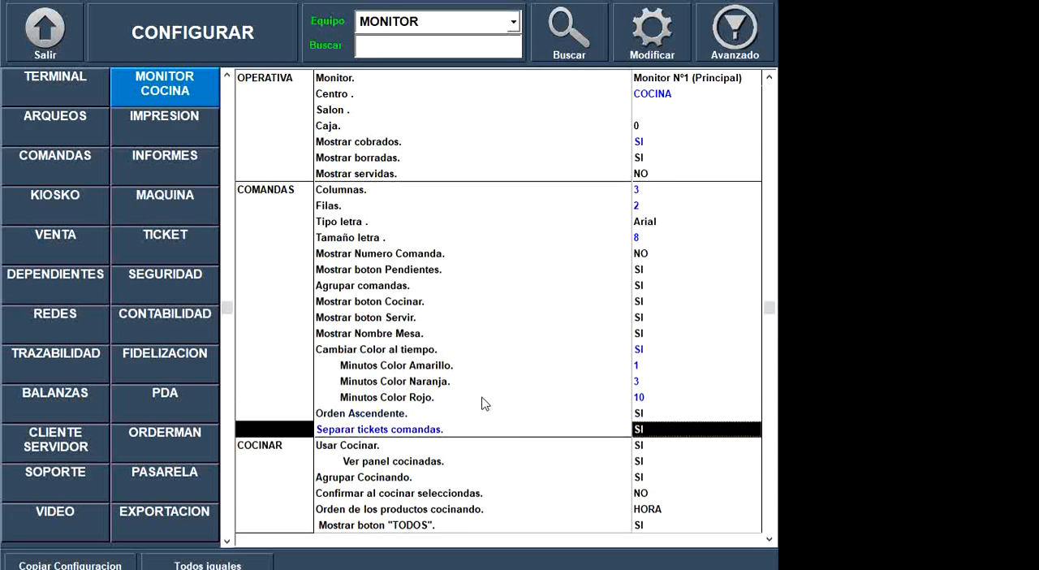
- Examine the Orden Ascendente and Separar tickets comandas settings and the options of the COCINAR section
{"action": "left_click", "coordinate": [404, 432]}
{"action": "left_click", "coordinate": [403, 416]}
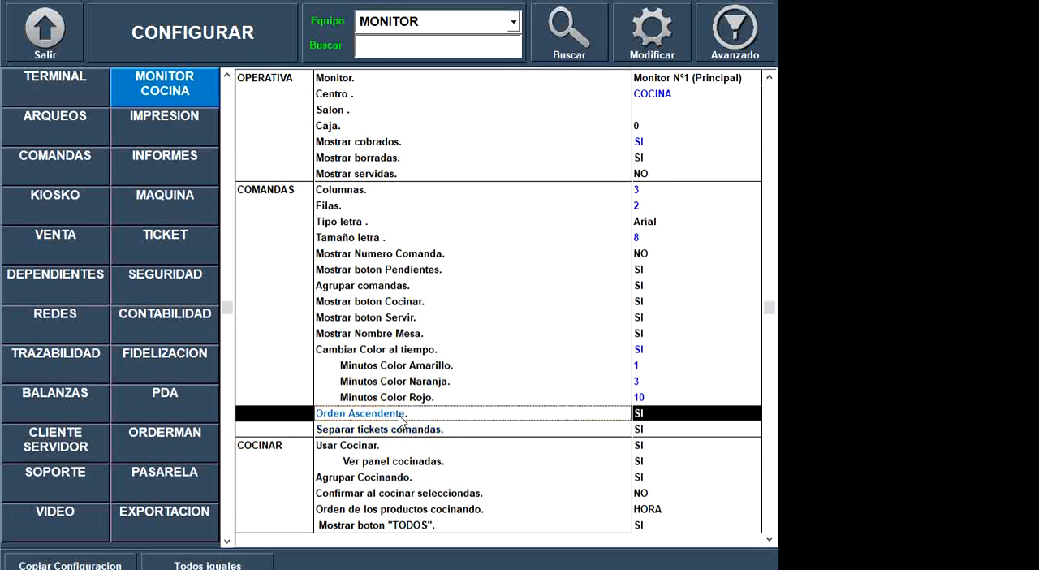
{"action": "left_click", "coordinate": [405, 432]}
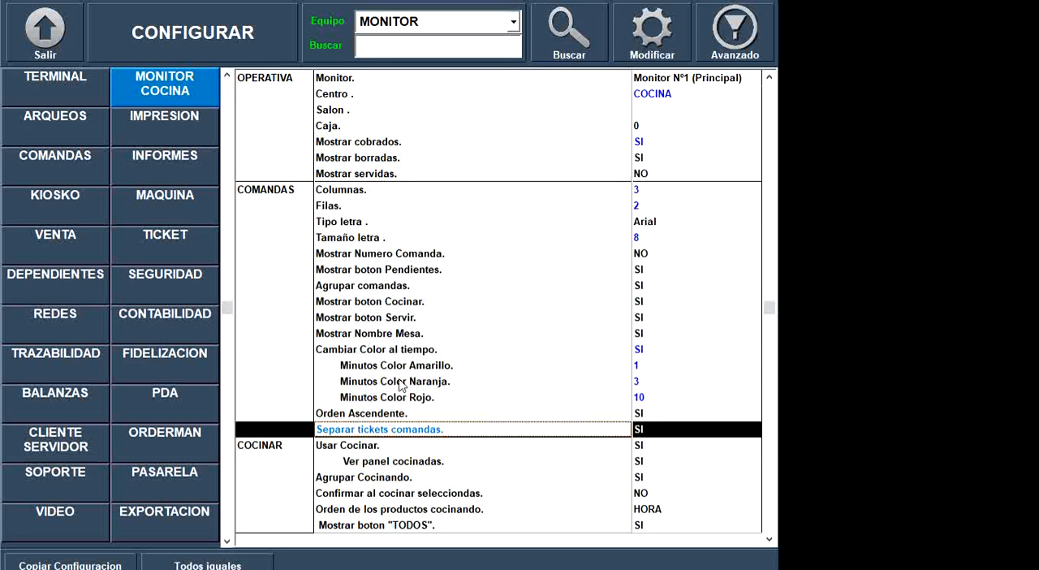
{"action": "left_click", "coordinate": [486, 397]}
{"action": "key", "text": "Down"}
{"action": "key", "text": "Down"}
{"action": "key", "text": "Down"}
{"action": "key", "text": "Down"}
{"action": "key", "text": "Down"}
{"action": "key", "text": "Down"}
{"action": "key", "text": "Down"}
{"action": "key", "text": "Down"}
{"action": "key", "text": "Down"}
{"action": "key", "text": "Down"}
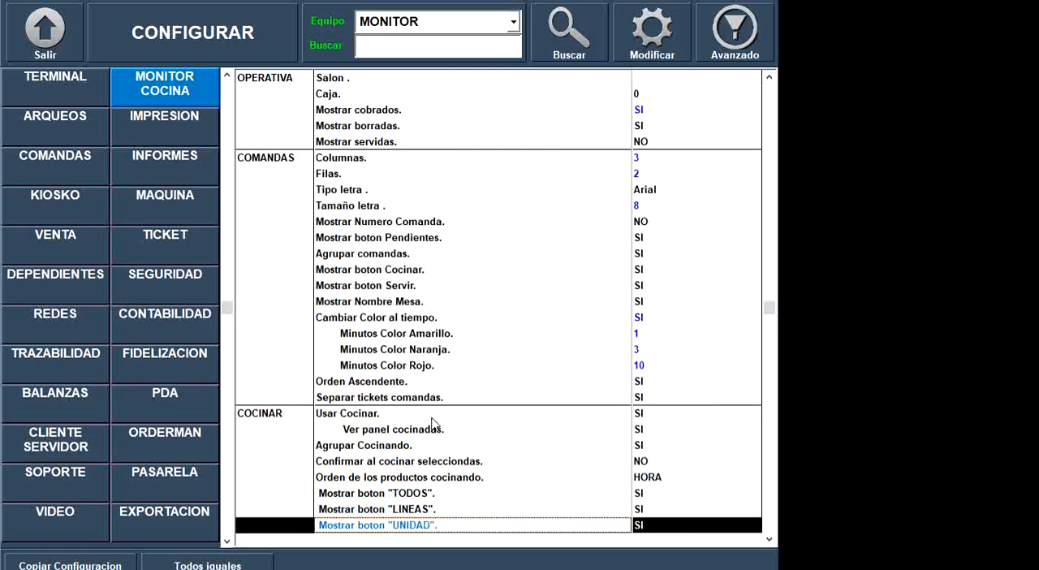
{"action": "key", "text": "Down"}
{"action": "key", "text": "Down"}
{"action": "key", "text": "Down"}
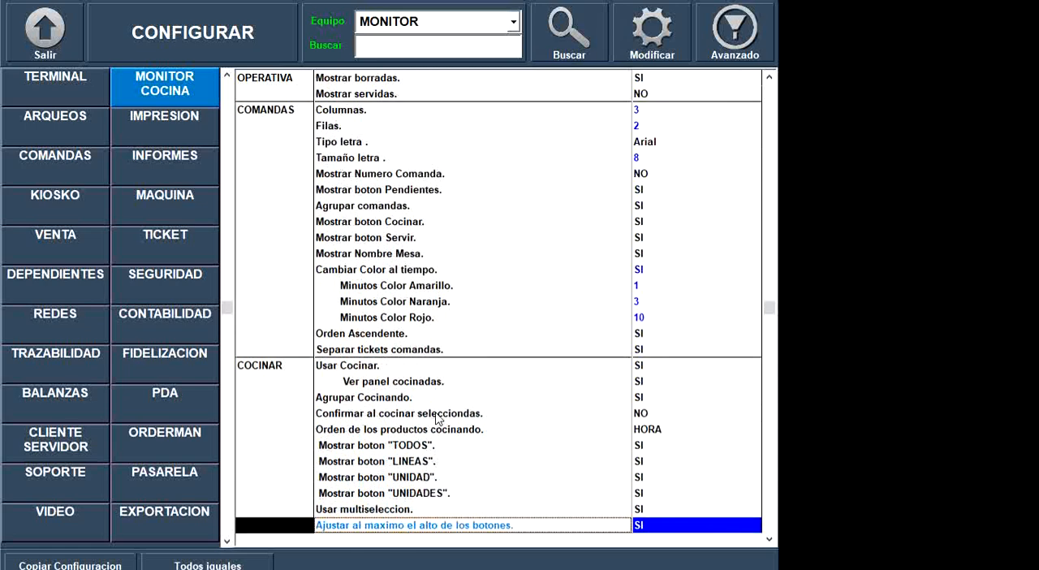
- Review the COCINAR and PENDIENTES option groups of the kitchen monitor, starting with Usar Cocinar and Usar Pendientes
{"action": "left_click", "coordinate": [442, 366]}
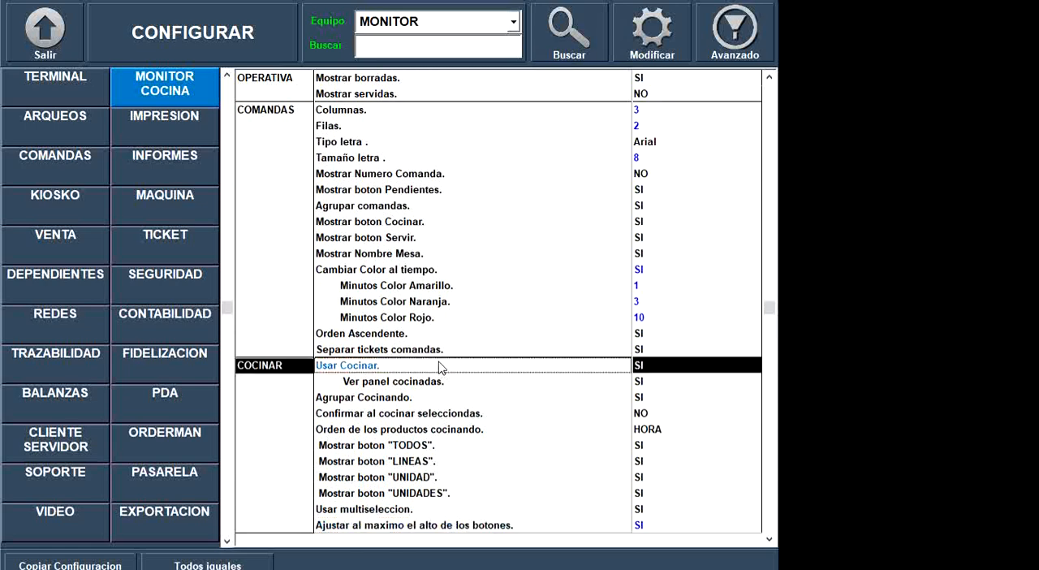
{"action": "key", "text": "Down"}
{"action": "key", "text": "Down"}
{"action": "key", "text": "Down"}
{"action": "key", "text": "Down"}
{"action": "key", "text": "Down"}
{"action": "key", "text": "Down"}
{"action": "key", "text": "Down"}
{"action": "key", "text": "Down"}
{"action": "key", "text": "Down"}
{"action": "key", "text": "Down"}
{"action": "key", "text": "Down"}
{"action": "key", "text": "Down"}
{"action": "key", "text": "Down"}
{"action": "key", "text": "Down"}
{"action": "key", "text": "Down"}
{"action": "key", "text": "Down"}
{"action": "key", "text": "Down"}
{"action": "key", "text": "Down"}
{"action": "key", "text": "Down"}
{"action": "key", "text": "Down"}
{"action": "key", "text": "Down"}
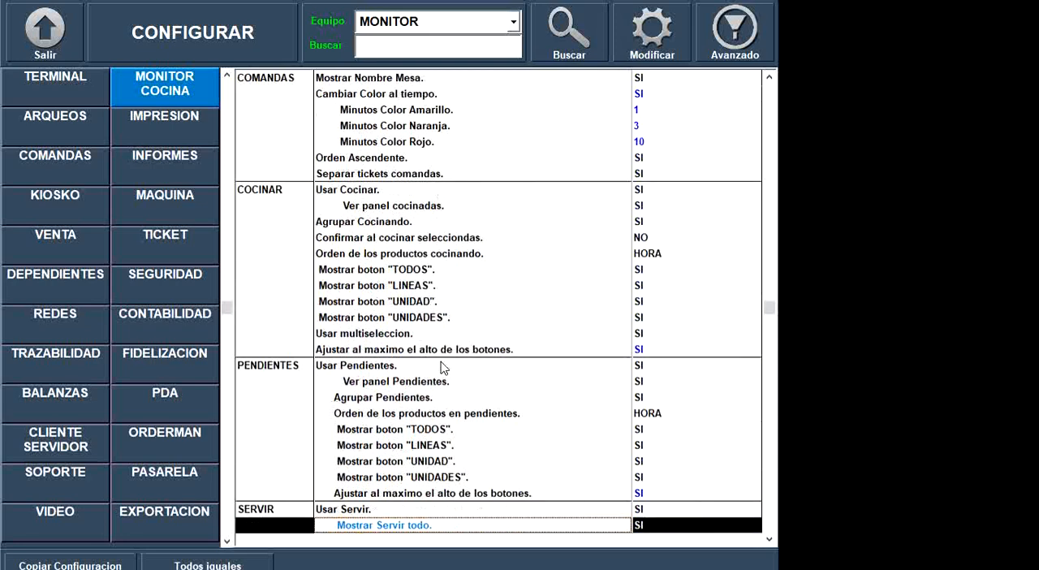
{"action": "left_click", "coordinate": [273, 192]}
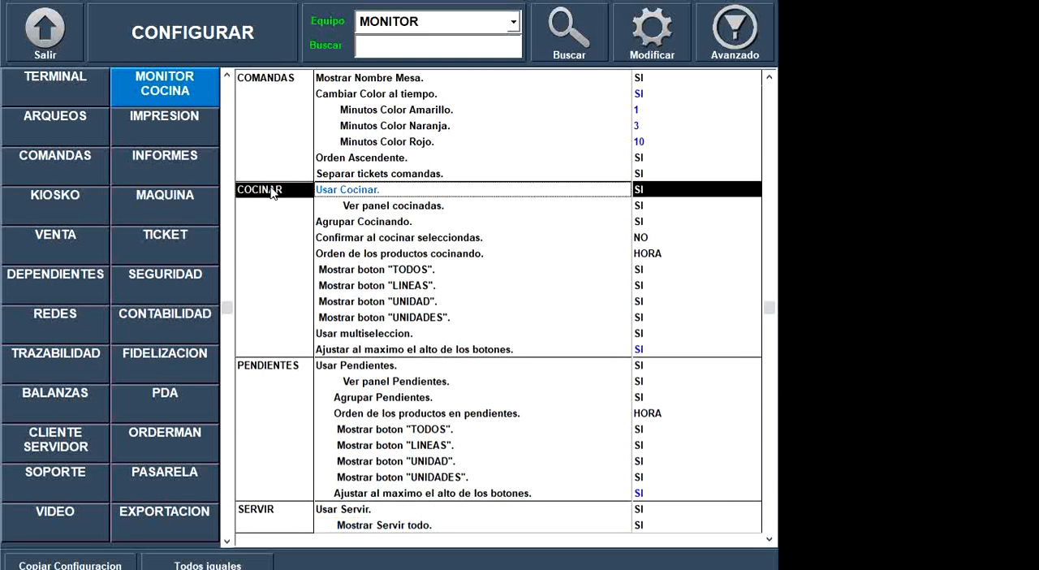
{"action": "left_click", "coordinate": [284, 370]}
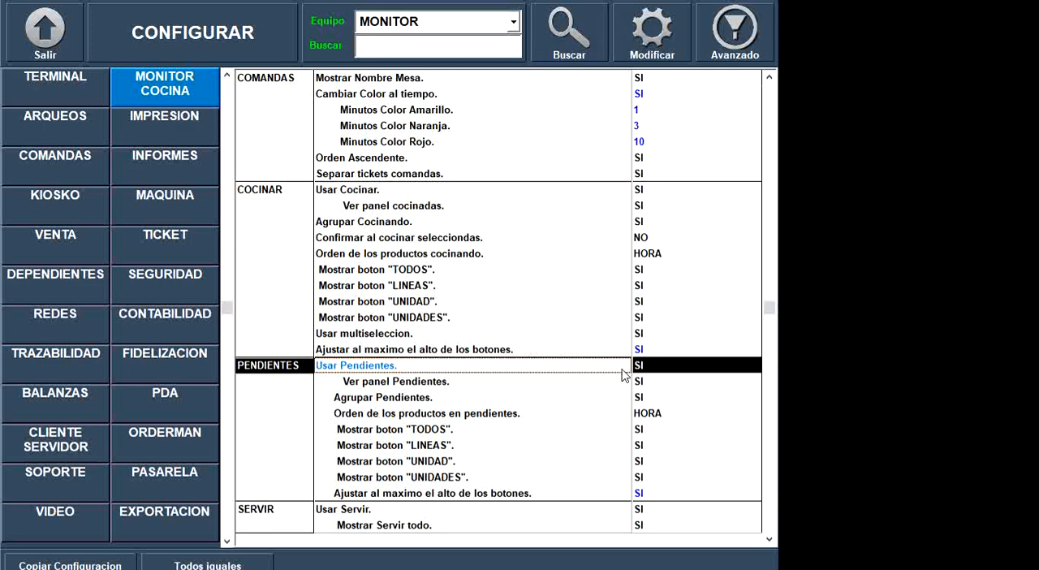
- Exit the configuration to the main screen and open the VENDER sales screen as Administrador
{"action": "left_click", "coordinate": [53, 41]}
{"action": "left_click", "coordinate": [63, 104]}
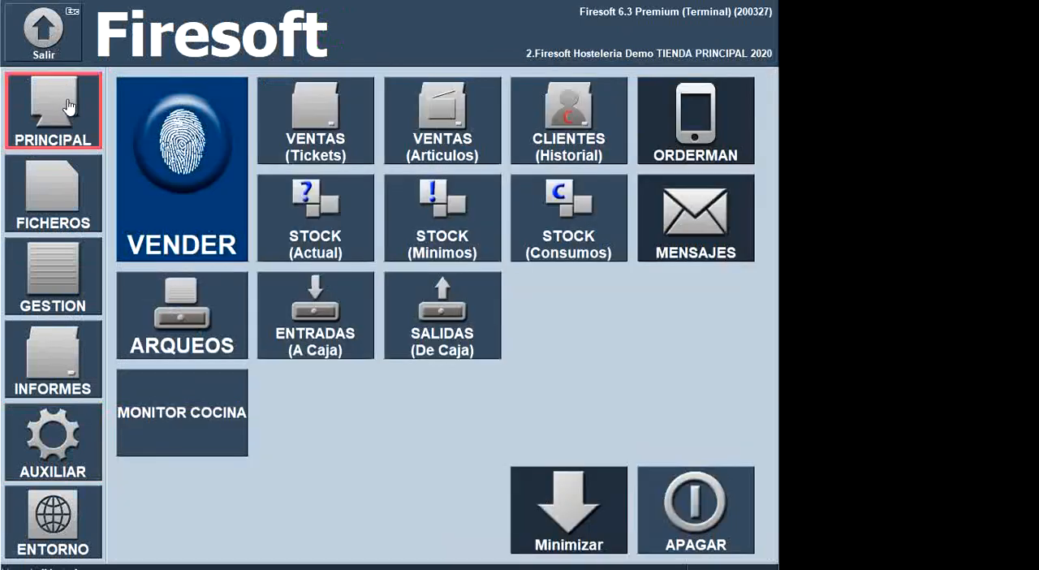
{"action": "left_click", "coordinate": [159, 151]}
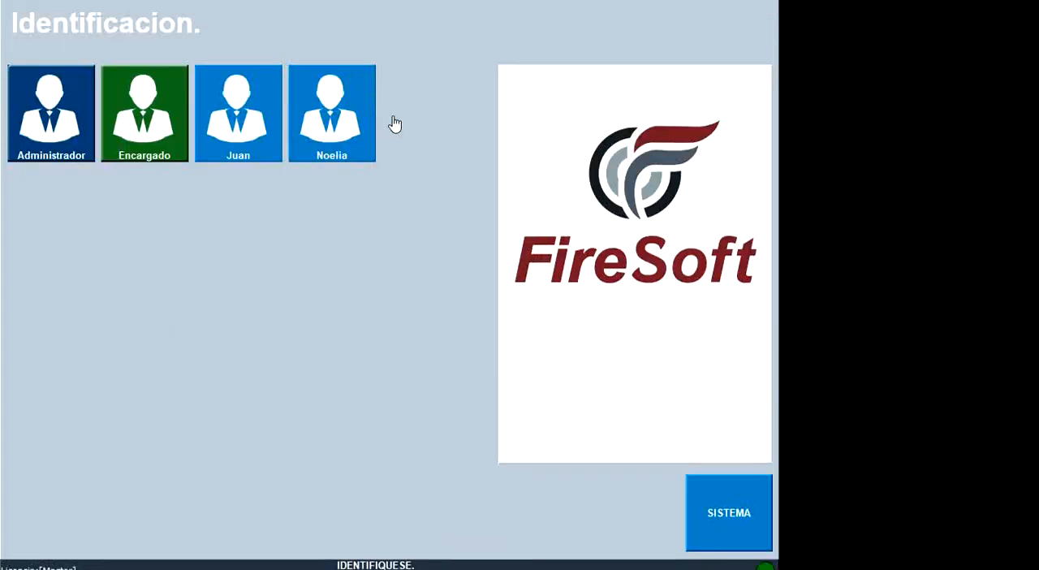
{"action": "left_click", "coordinate": [52, 96]}
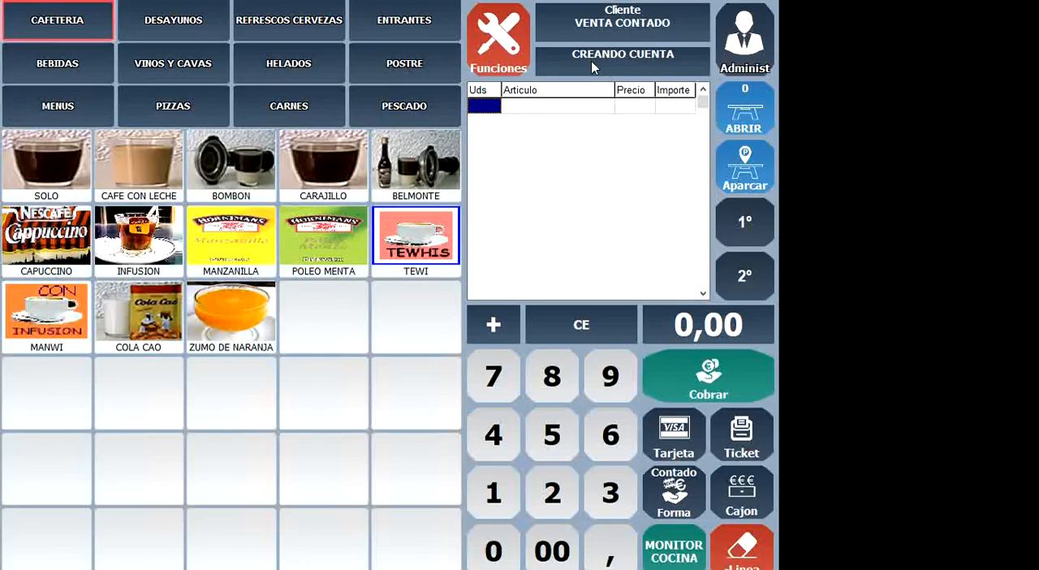
- Leave the sales screen, open MONITOR COCINA from the main screen and bring up the phone's TeamViewer window
{"action": "left_click", "coordinate": [498, 50]}
{"action": "left_click", "coordinate": [29, 47]}
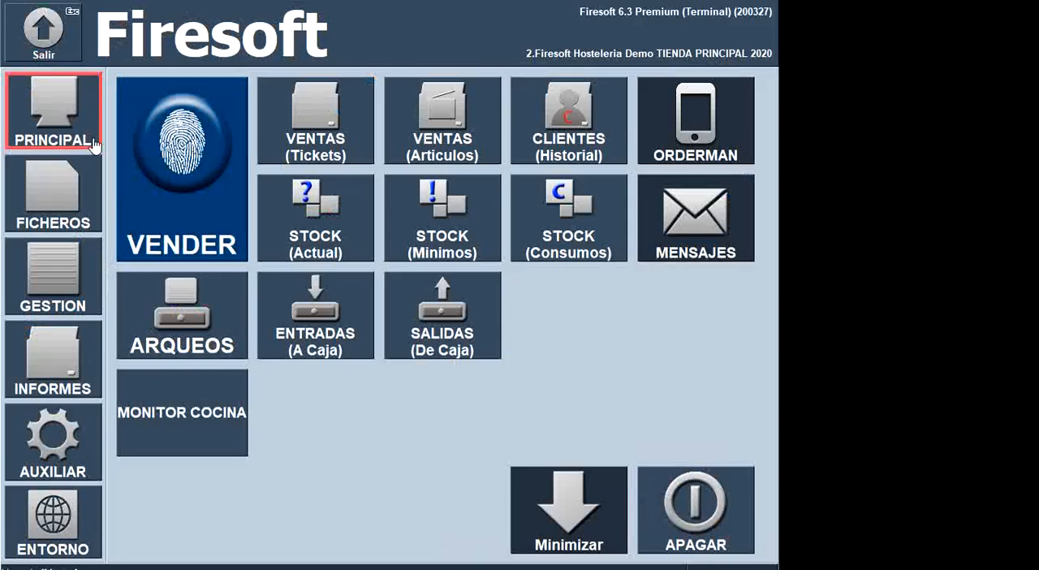
{"action": "left_click", "coordinate": [216, 400]}
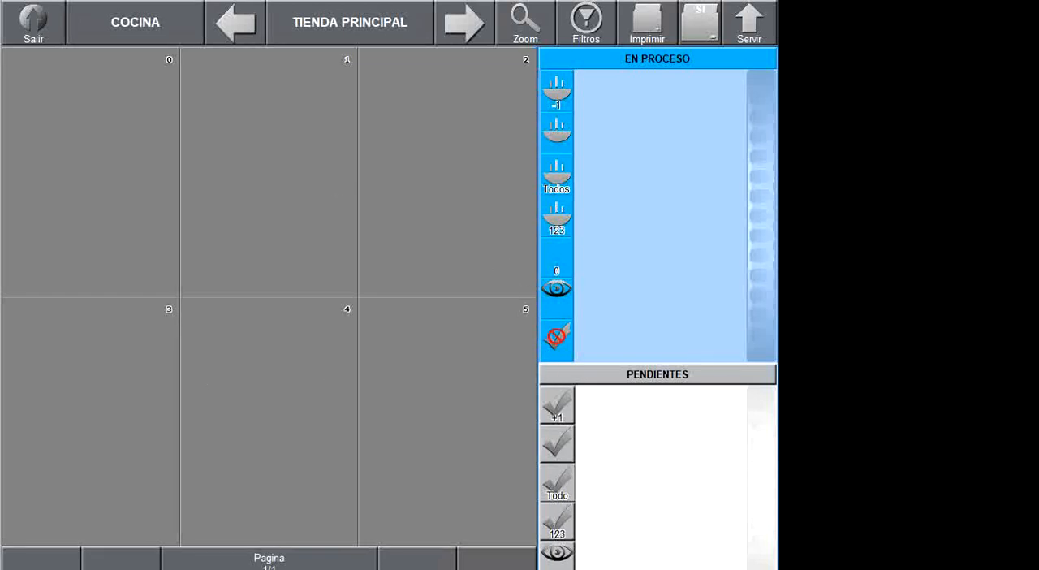
{"action": "key", "text": "alt+Tab"}
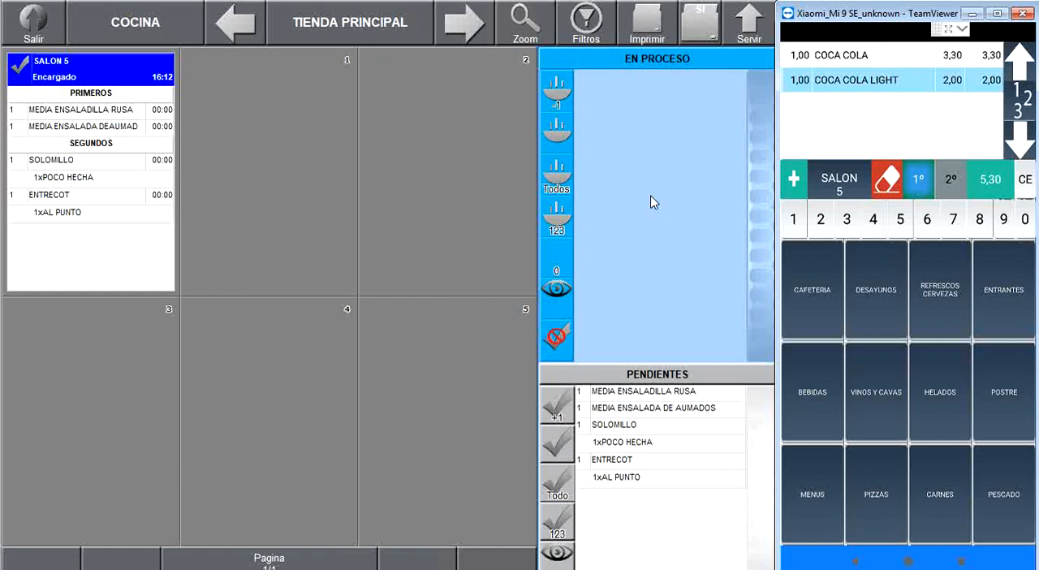
- Move SALON 5's MEDIA ENSALADILLA RUSA, MEDIA ENSALADA DE AUMADOS, SOLOMILLO and ENTRECOT from PENDIENTES to EN PROCESO
{"action": "left_click", "coordinate": [648, 395]}
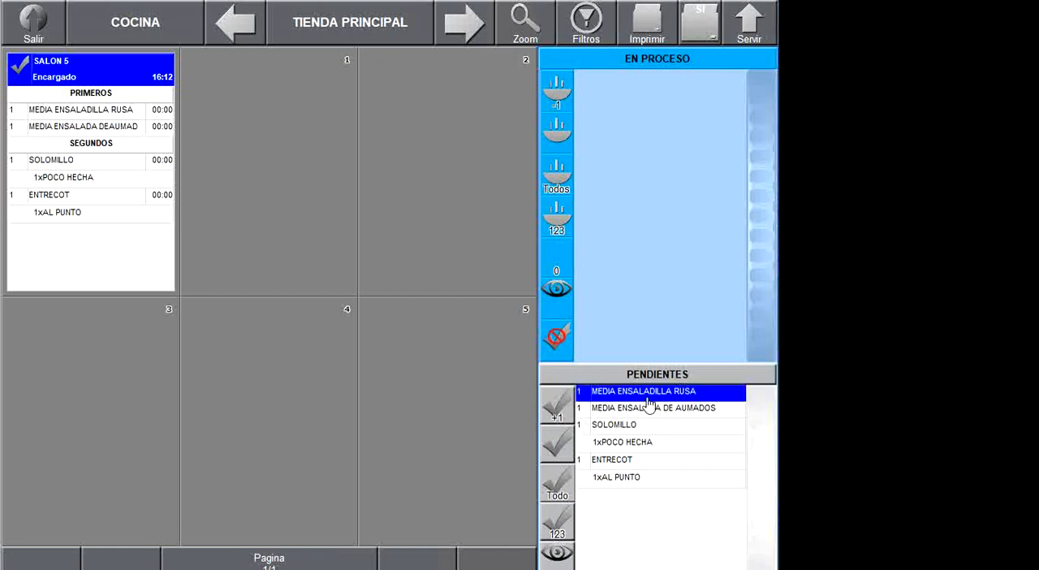
{"action": "left_click", "coordinate": [563, 408]}
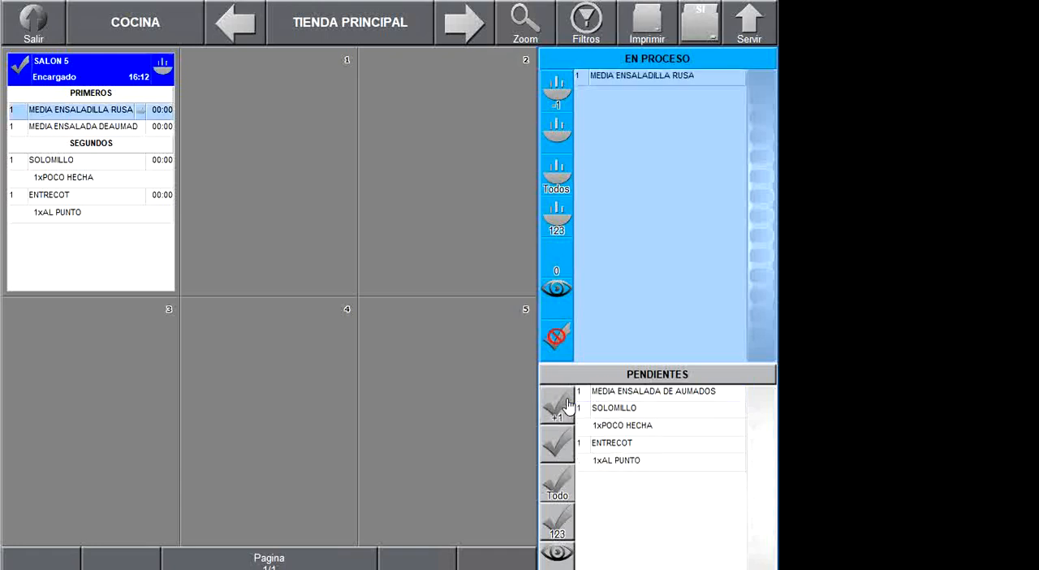
{"action": "left_click", "coordinate": [71, 129]}
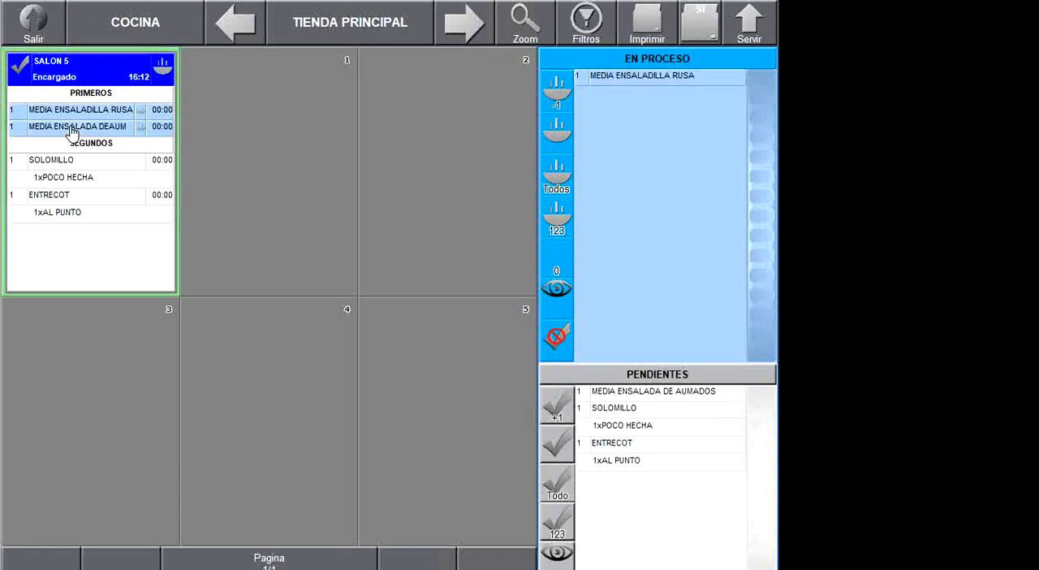
{"action": "left_click", "coordinate": [68, 166]}
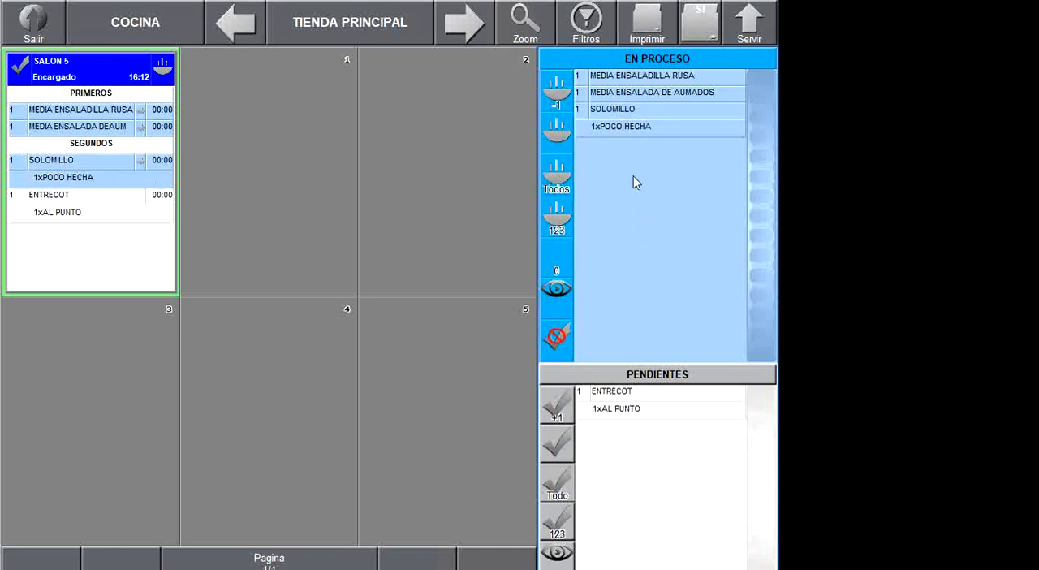
{"action": "left_click", "coordinate": [617, 393]}
{"action": "left_click", "coordinate": [557, 415]}
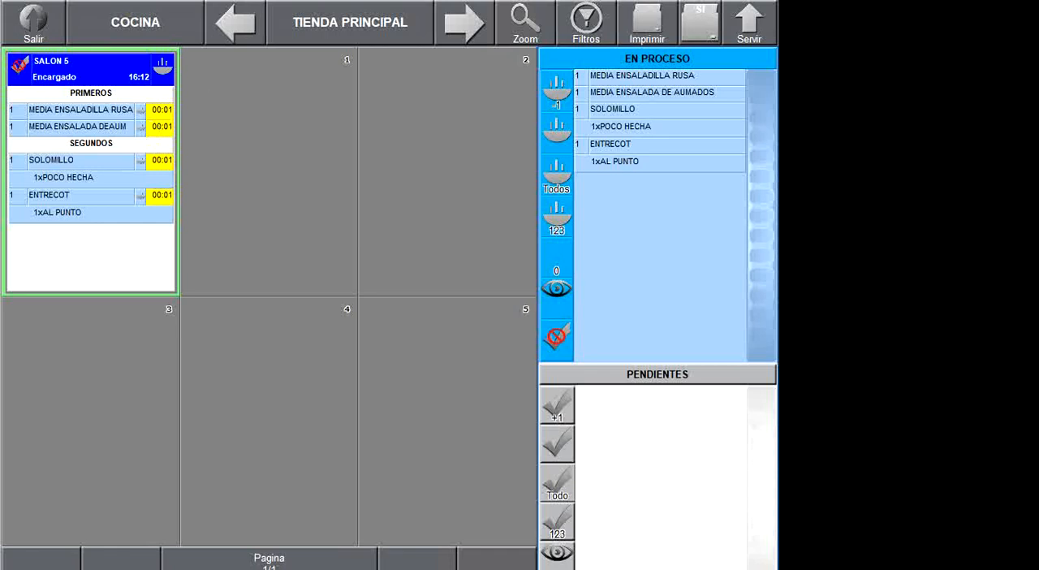
- Switch to TeamViewer, detach the phone's shared screen into its own window and place it beside the kitchen monitor
{"action": "left_click", "coordinate": [909, 568]}
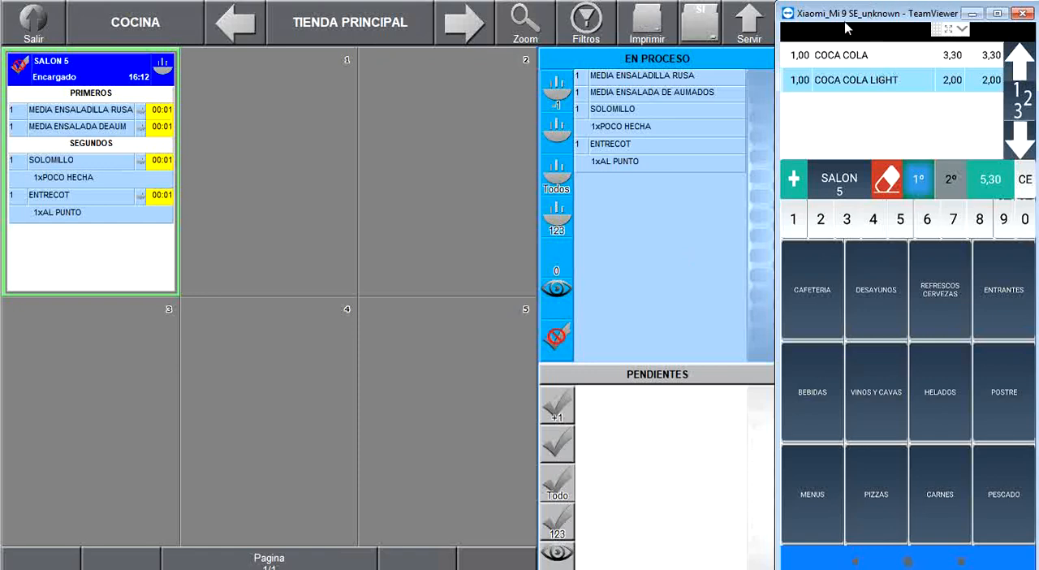
{"action": "left_click_drag", "start_coordinate": [845, 20], "coordinate": [850, 22]}
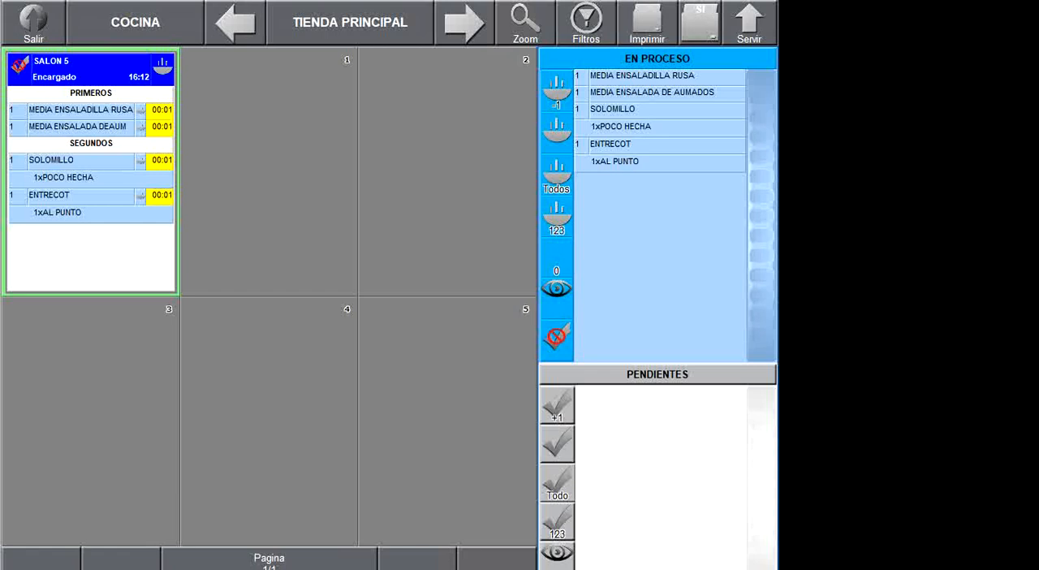
{"action": "key", "text": "alt+Tab"}
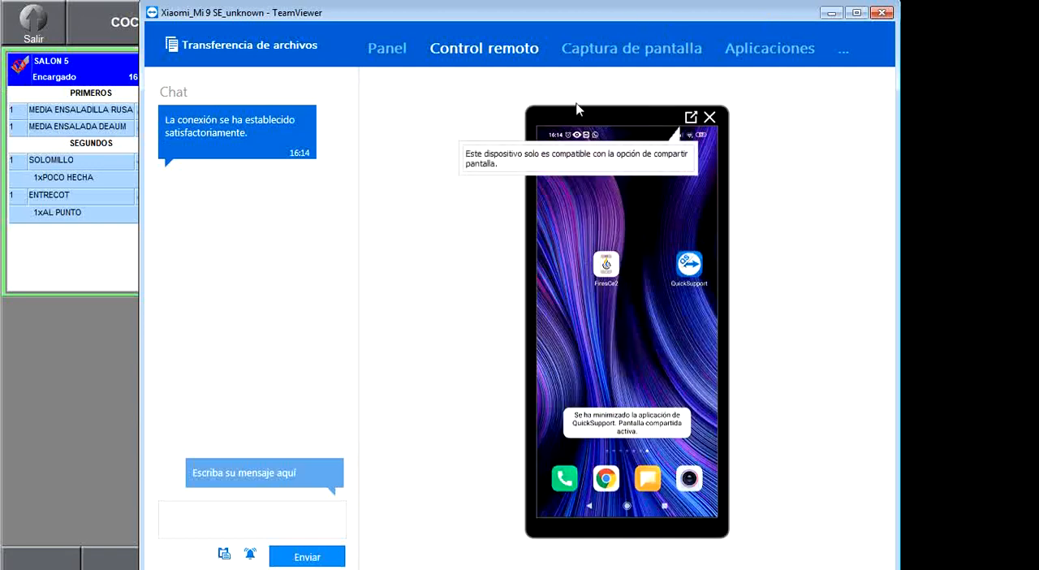
{"action": "left_click", "coordinate": [691, 118]}
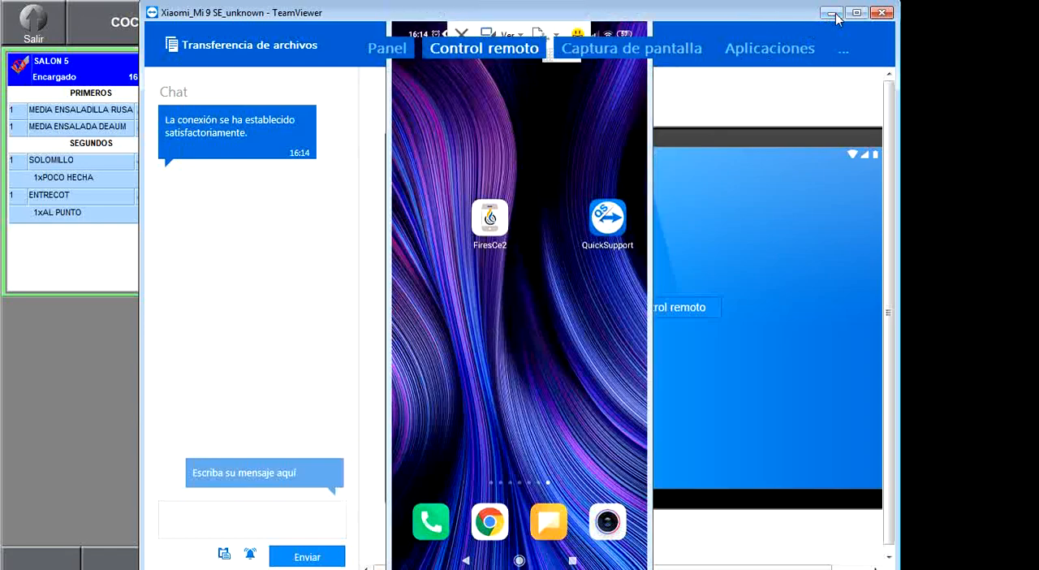
{"action": "left_click", "coordinate": [833, 14]}
{"action": "left_click_drag", "start_coordinate": [453, 20], "coordinate": [749, 26]}
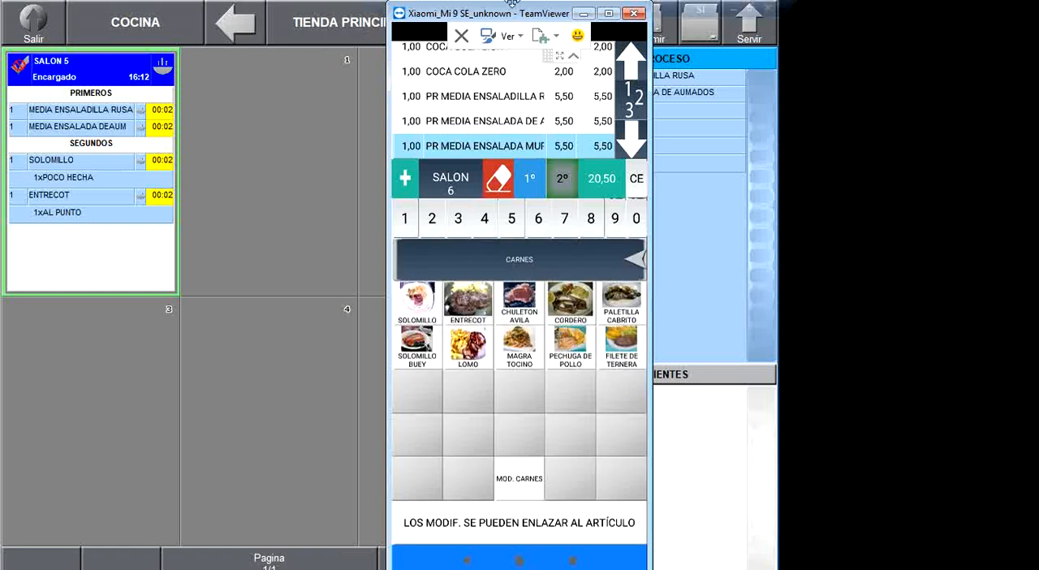
{"action": "left_click_drag", "start_coordinate": [492, 17], "coordinate": [859, 22]}
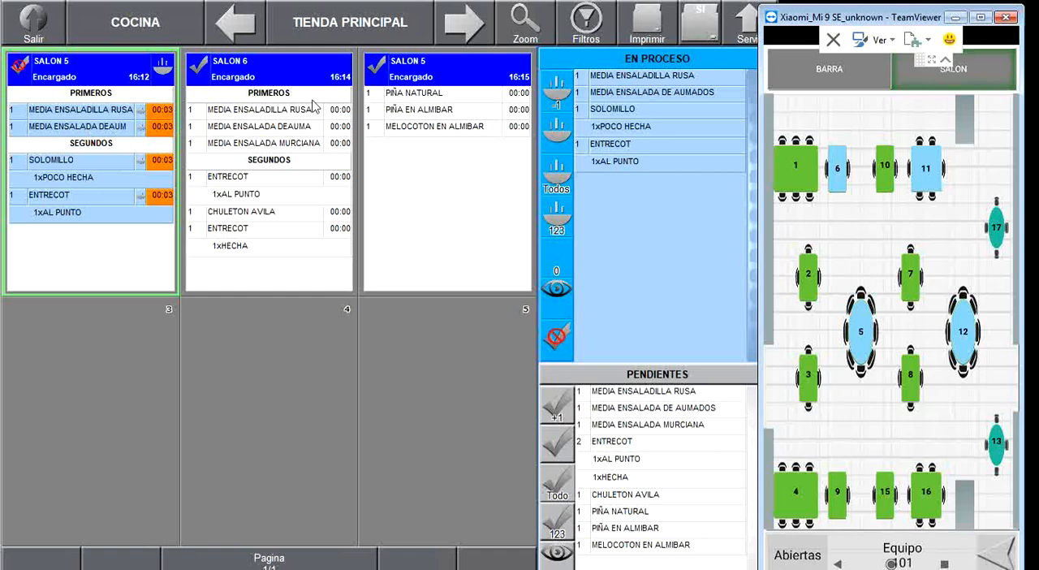
- Move SALON 6's three PRIMEROS, MEDIA ENSALADILLA RUSA, MEDIA ENSALADA MURCIANA and MEDIA ENSALADA DE AUMADOS, to EN PROCESO
{"action": "left_click", "coordinate": [637, 393]}
{"action": "left_click", "coordinate": [559, 404]}
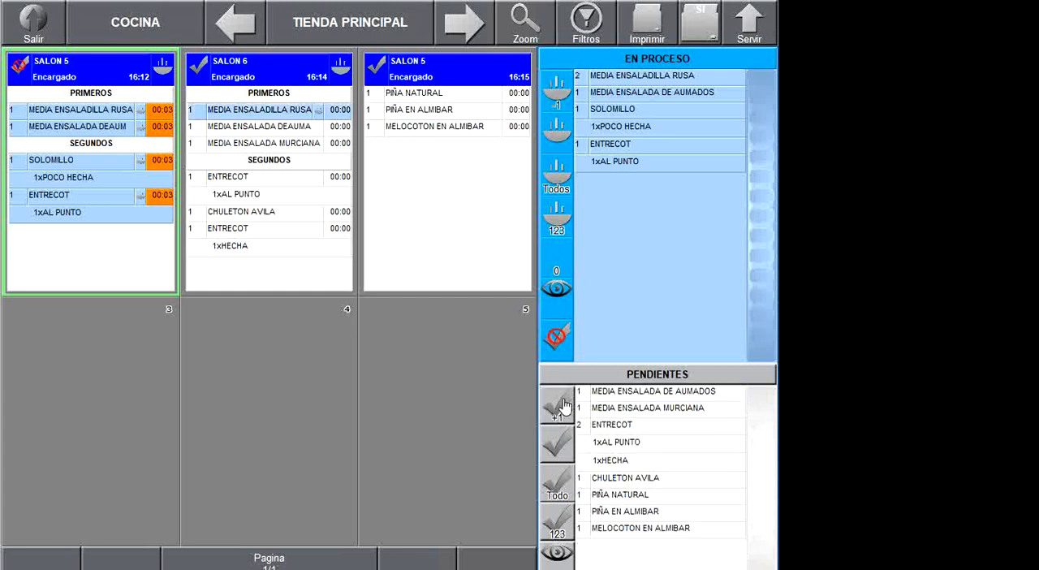
{"action": "left_click", "coordinate": [605, 407]}
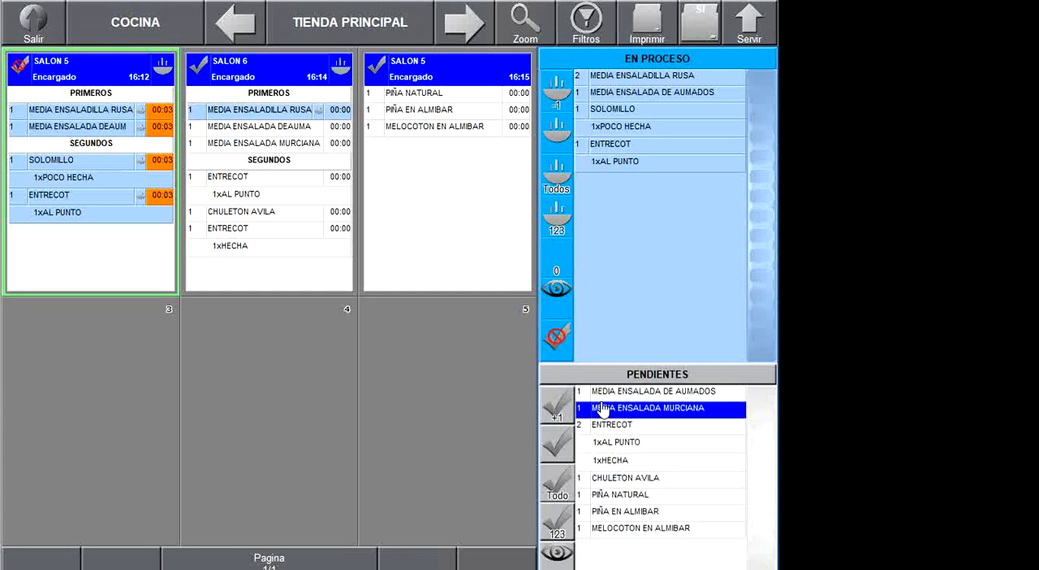
{"action": "left_click", "coordinate": [558, 406]}
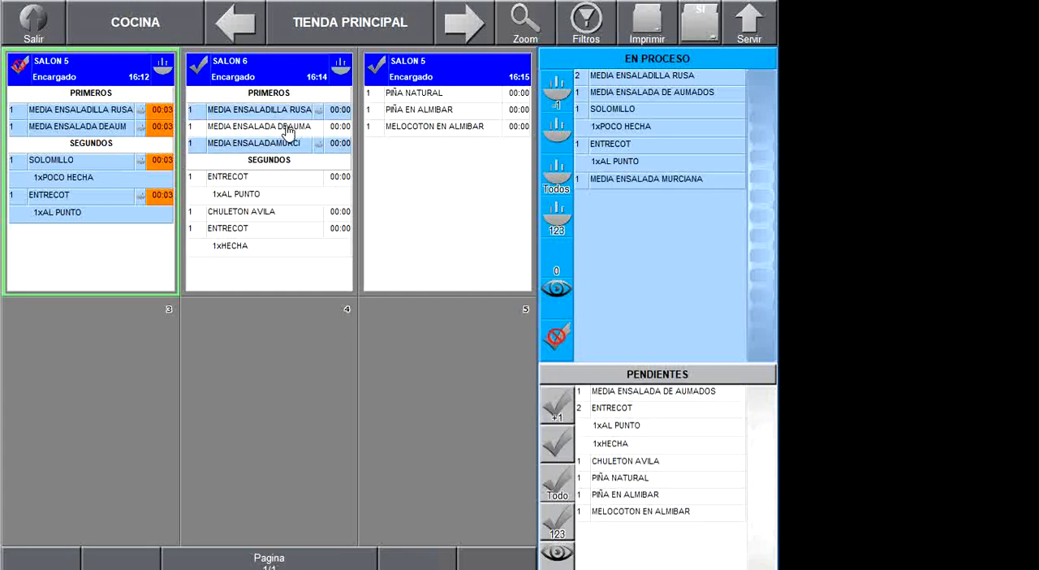
{"action": "left_click", "coordinate": [288, 132]}
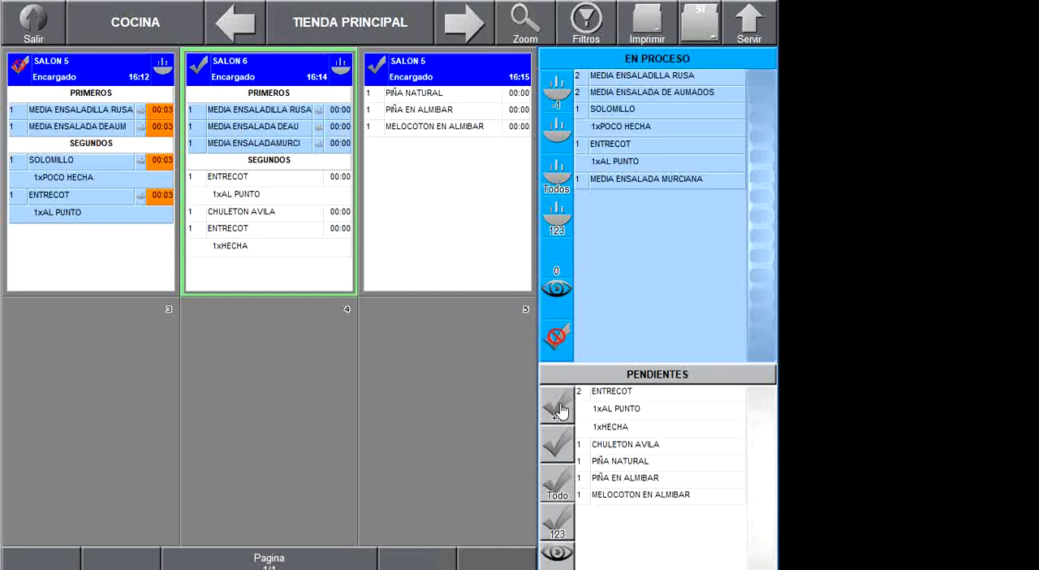
- Move one AL PUNTO ENTRECOT of SALON 6 and the PIÑA NATURAL of SALON 5 to EN PROCESO
{"action": "left_click", "coordinate": [599, 398]}
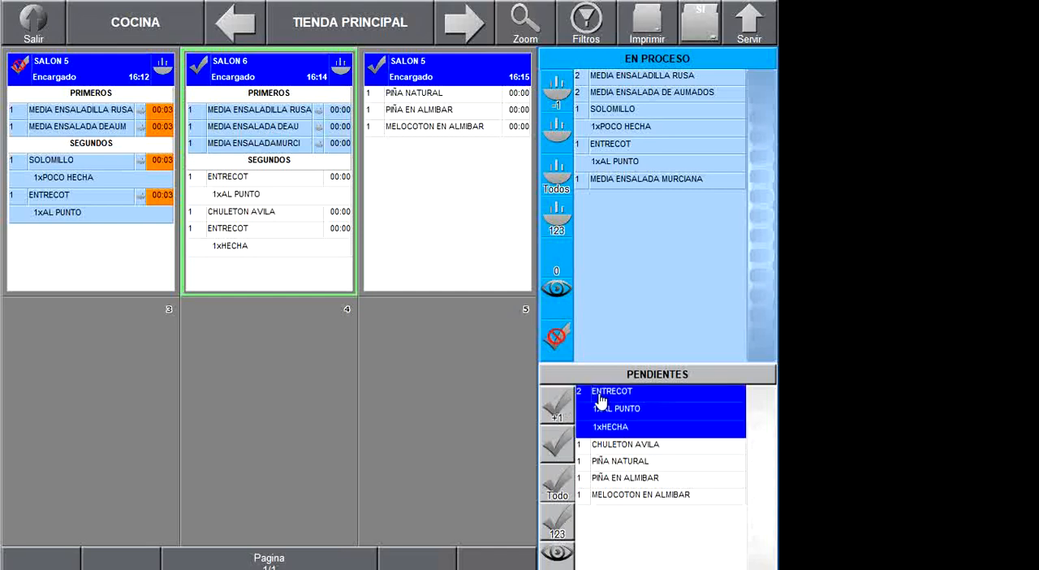
{"action": "left_click", "coordinate": [565, 413]}
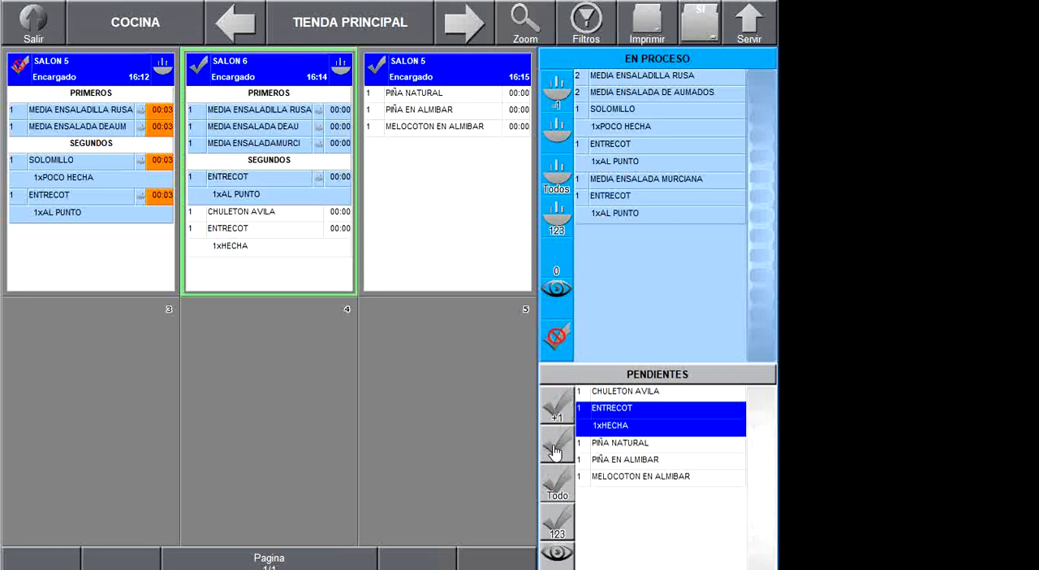
{"action": "left_click", "coordinate": [602, 445]}
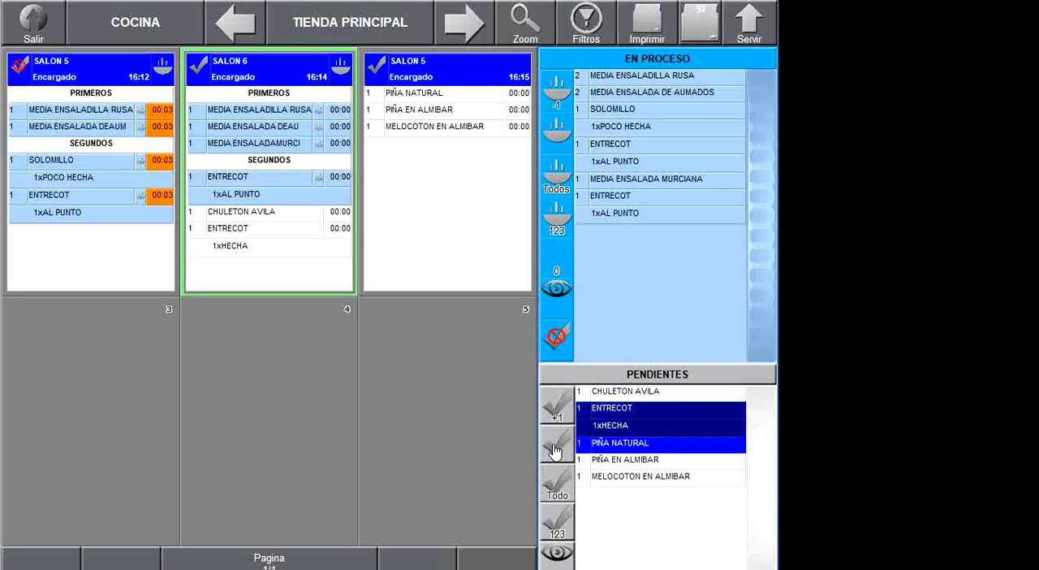
{"action": "left_click", "coordinate": [597, 422]}
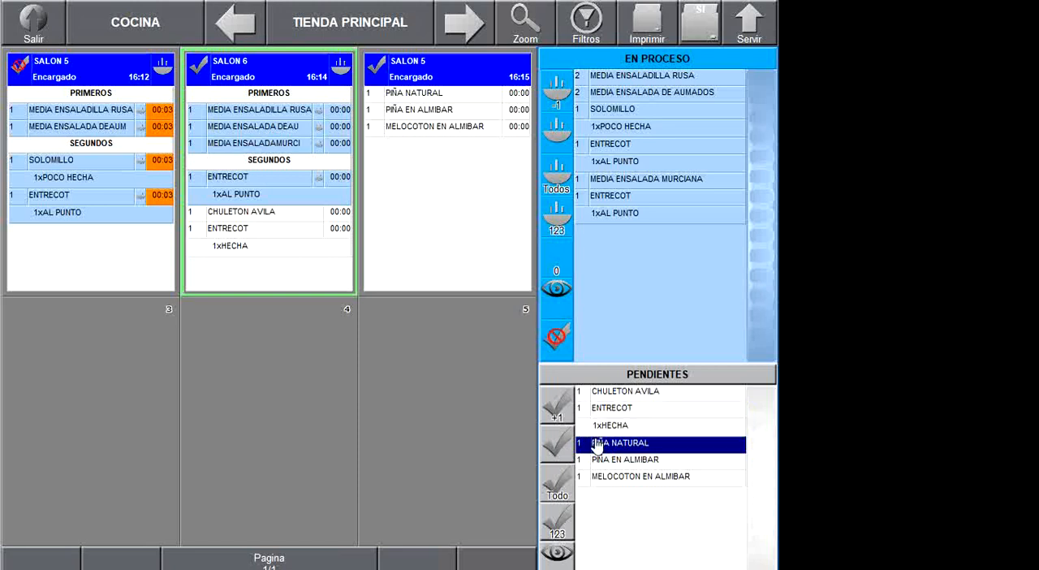
{"action": "left_click", "coordinate": [607, 449]}
{"action": "left_click", "coordinate": [607, 449]}
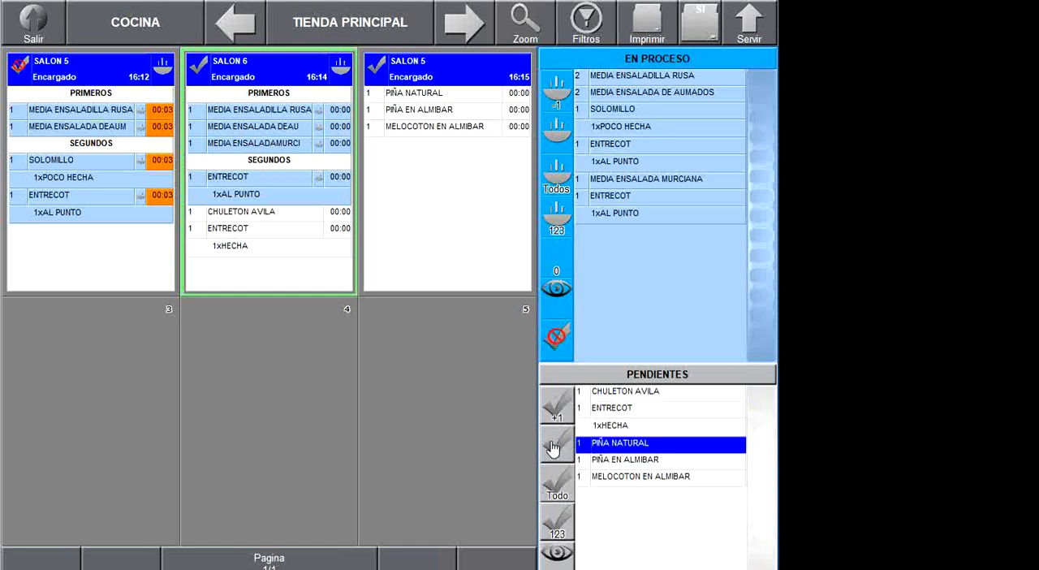
{"action": "left_click", "coordinate": [552, 448]}
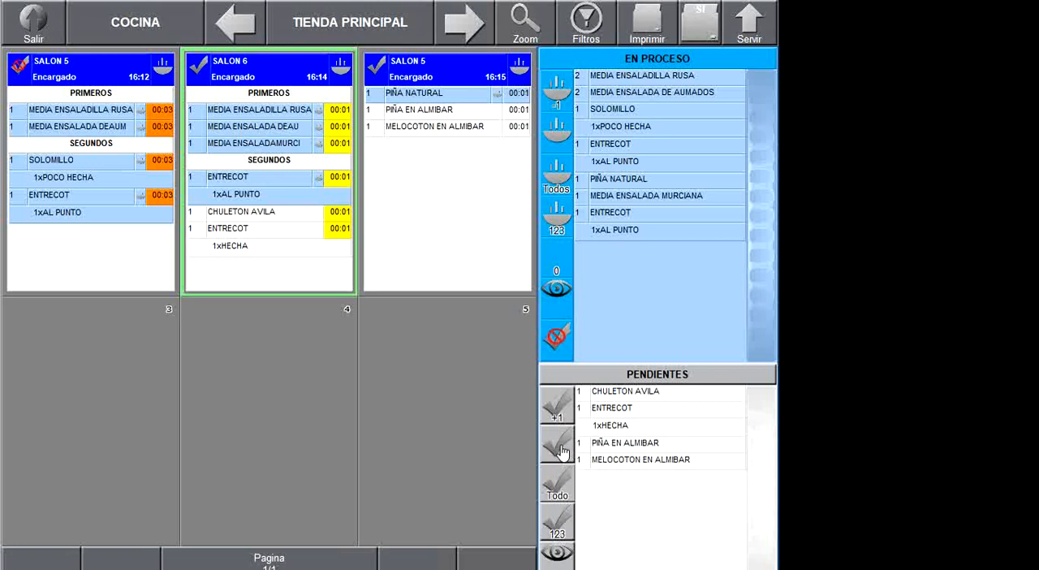
- Move all remaining dishes in PENDIENTES to EN PROCESO at once
{"action": "left_click", "coordinate": [635, 446]}
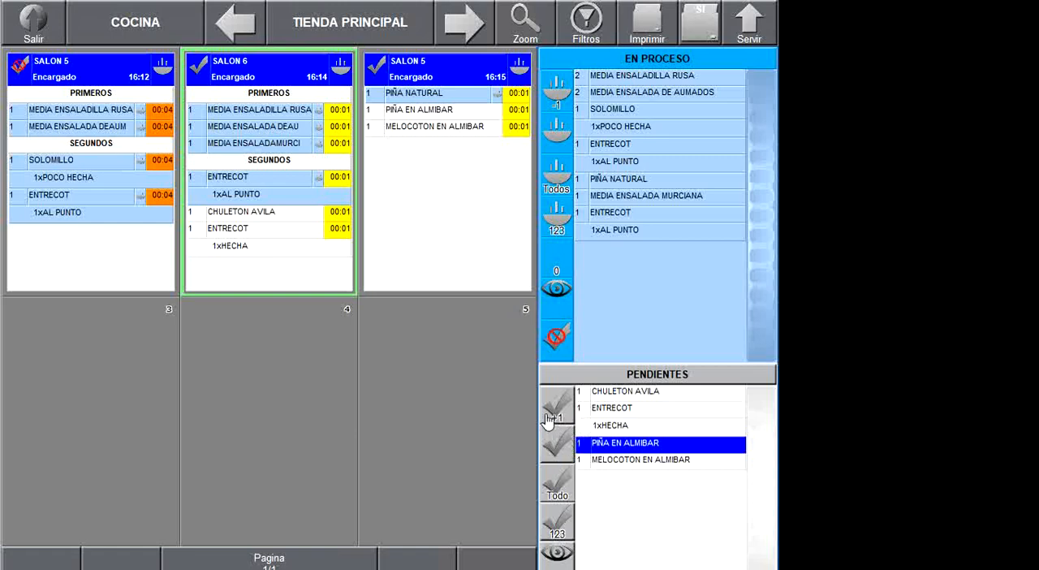
{"action": "left_click", "coordinate": [561, 481]}
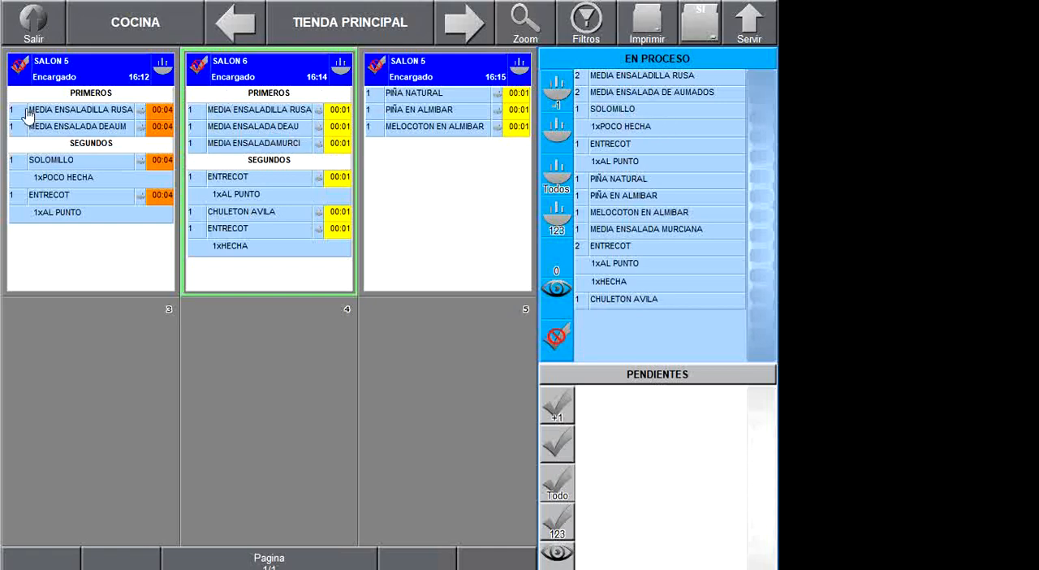
- Mark both MEDIA ENSALADILLA RUSA, both MEDIA ENSALADA DE AUMADOS, and SALON 5's SOLOMILLO and ENTRECOT as cooked
{"action": "left_click", "coordinate": [630, 81]}
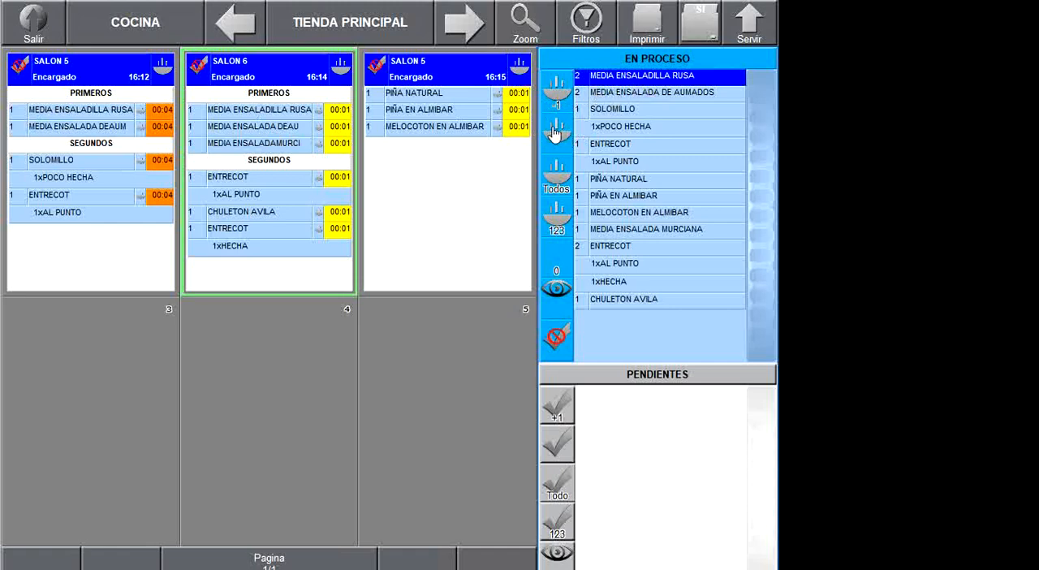
{"action": "left_click", "coordinate": [567, 134]}
{"action": "left_click", "coordinate": [611, 81]}
{"action": "left_click", "coordinate": [559, 134]}
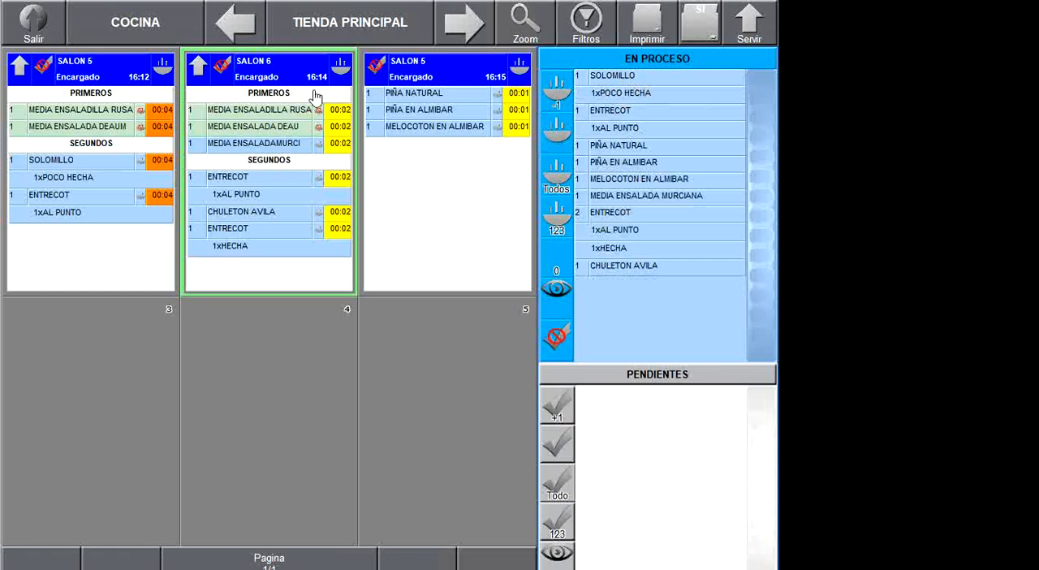
{"action": "left_click", "coordinate": [139, 165]}
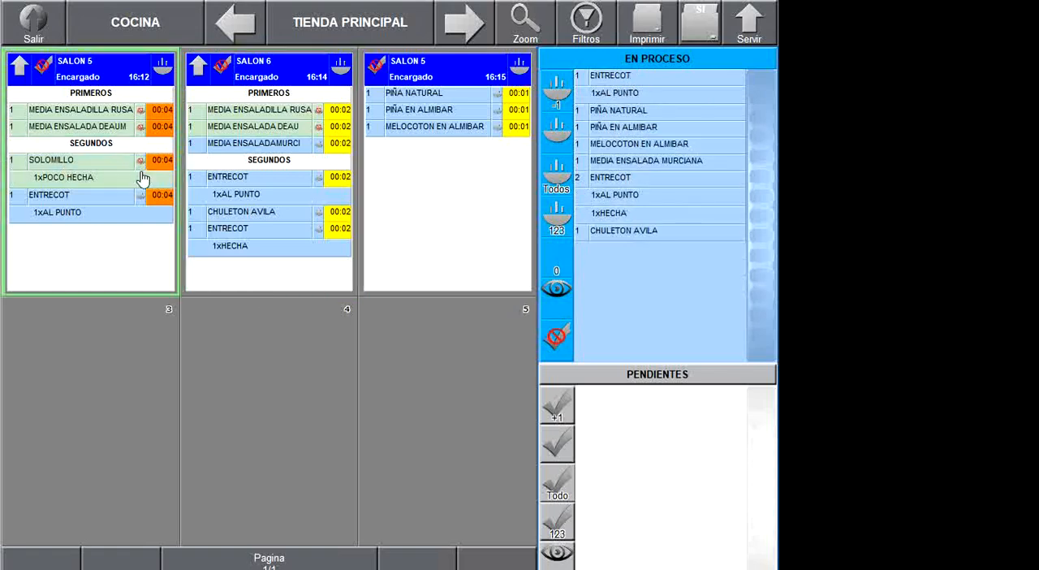
{"action": "left_click", "coordinate": [140, 197]}
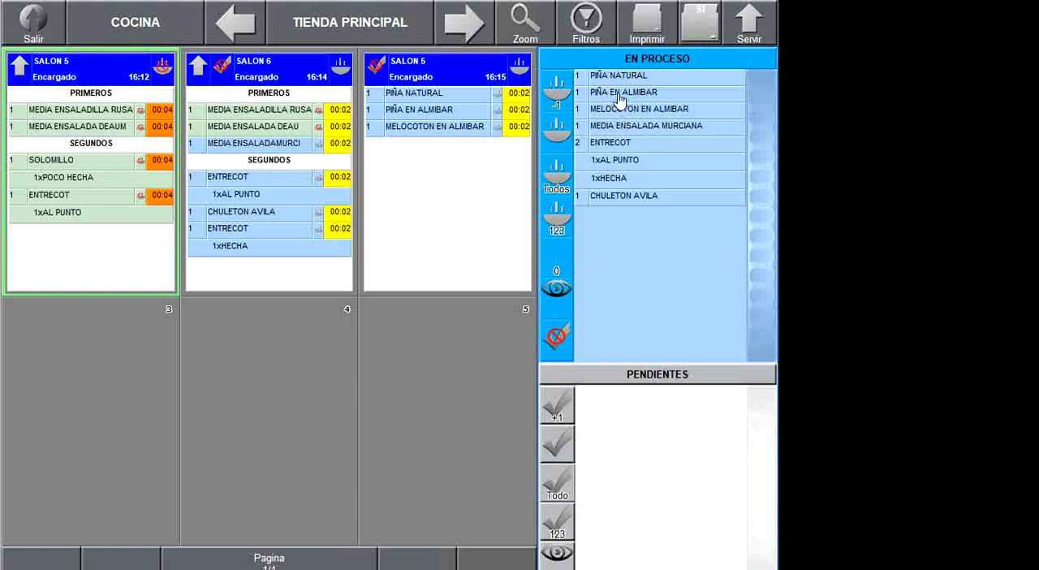
- Set Usar Pendientes to NO in the MONITOR terminal's kitchen monitor configuration and reopen the kitchen monitor
{"action": "left_click", "coordinate": [32, 28]}
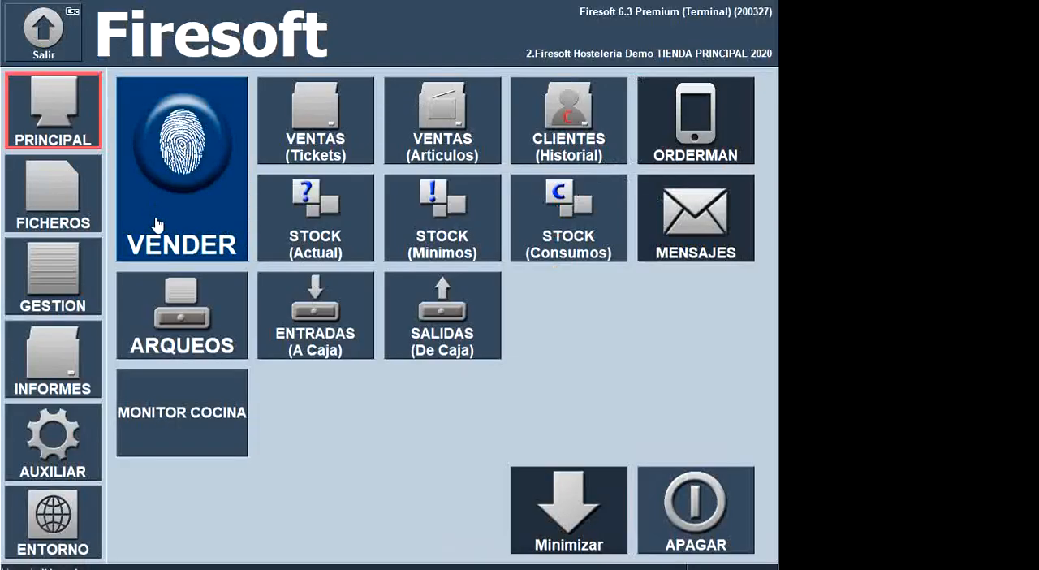
{"action": "left_click", "coordinate": [44, 443]}
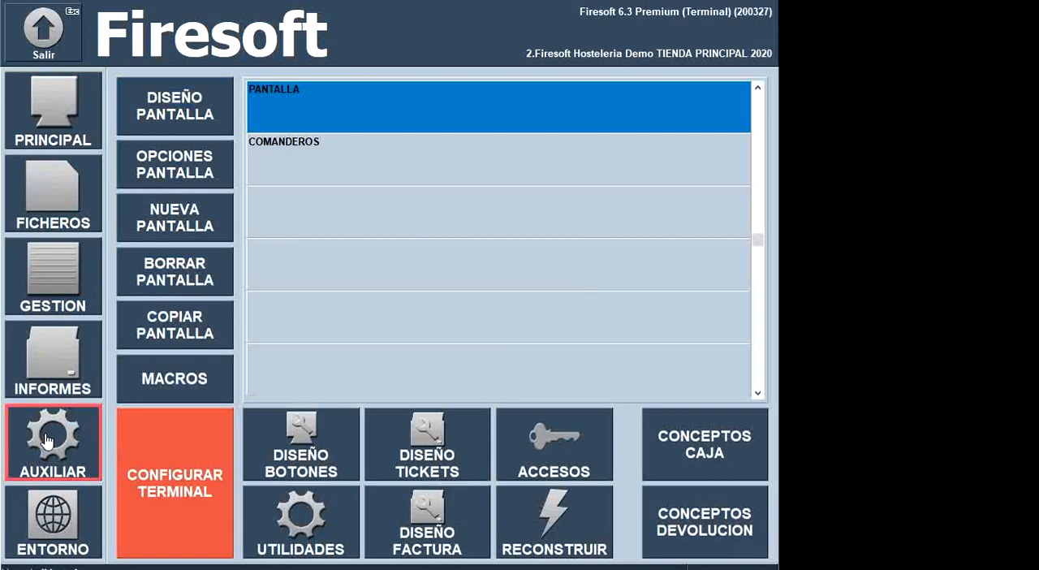
{"action": "left_click", "coordinate": [162, 457]}
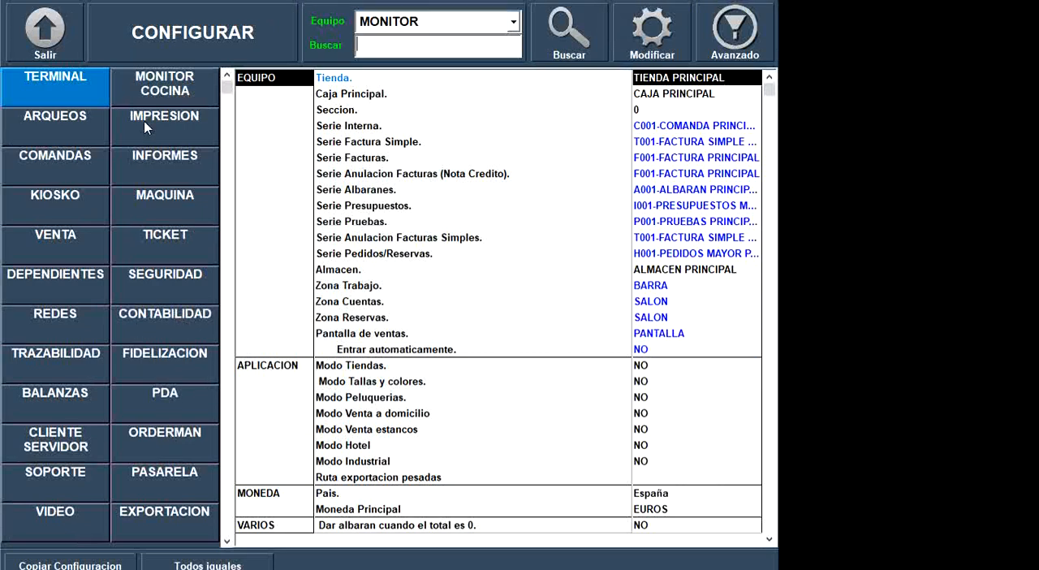
{"action": "left_click", "coordinate": [151, 95]}
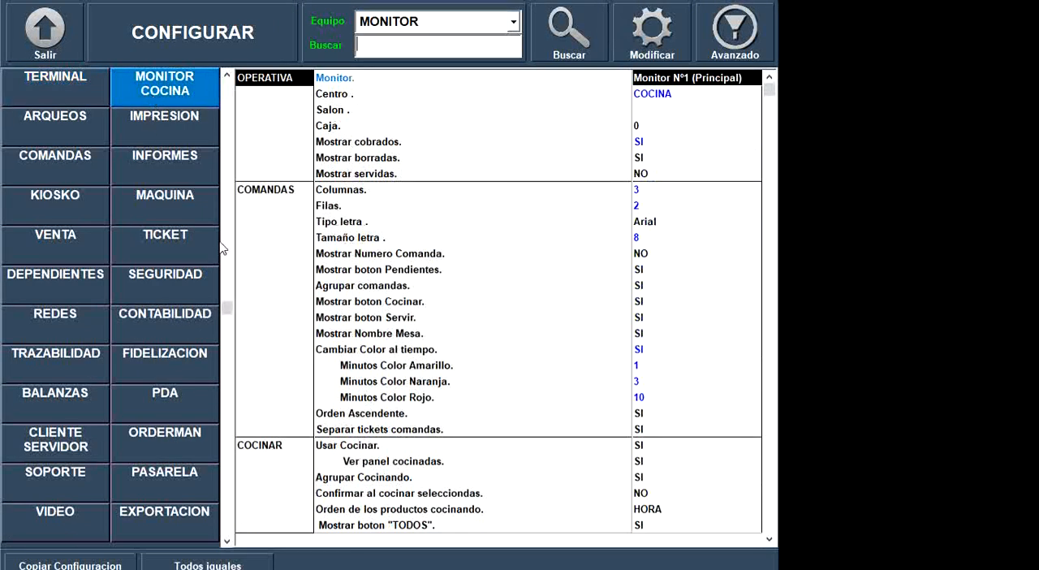
{"action": "left_click", "coordinate": [469, 461]}
{"action": "scroll", "coordinate": [469, 461], "scroll_direction": "down", "scroll_amount": 17}
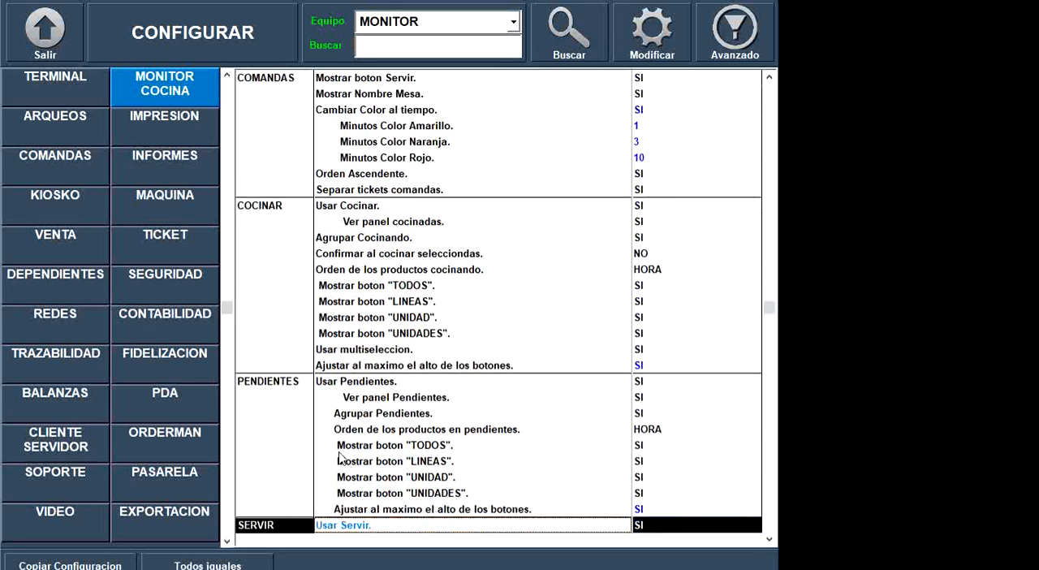
{"action": "left_click", "coordinate": [406, 383]}
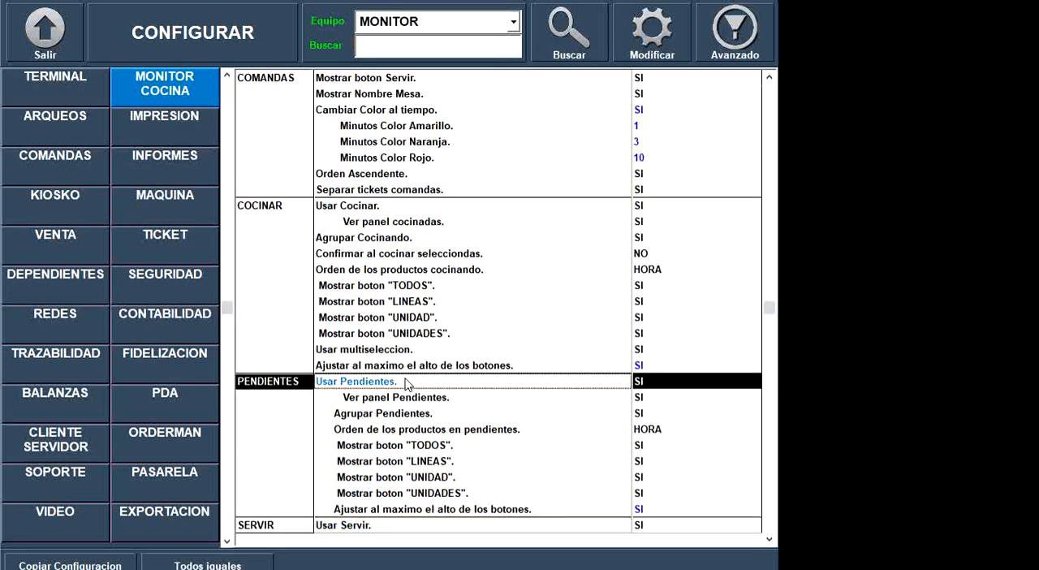
{"action": "left_click", "coordinate": [643, 382]}
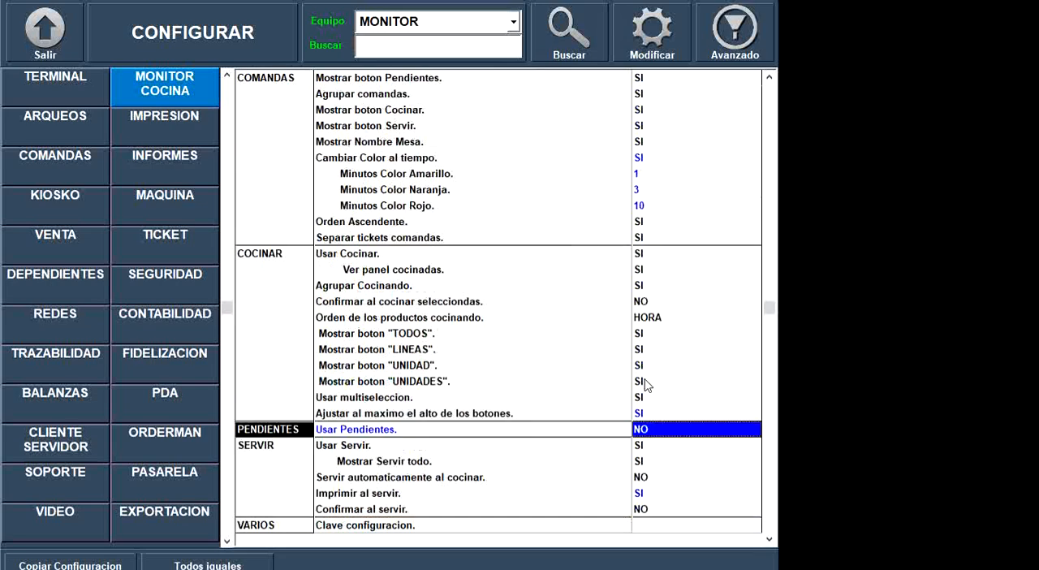
{"action": "left_click", "coordinate": [63, 48]}
{"action": "left_click", "coordinate": [15, 107]}
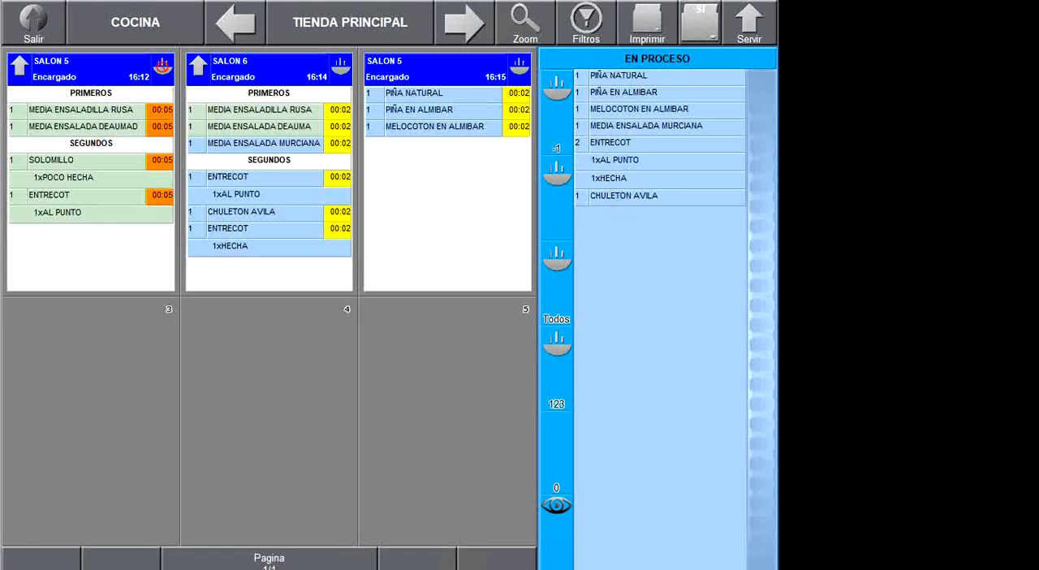
- Switch to the phone's TeamViewer window and add COCA COLA, SEVEN UP, CAÑA and TANQUE CERVEZA 0,5L to SALON 7's order
{"action": "key", "text": "alt+Tab"}
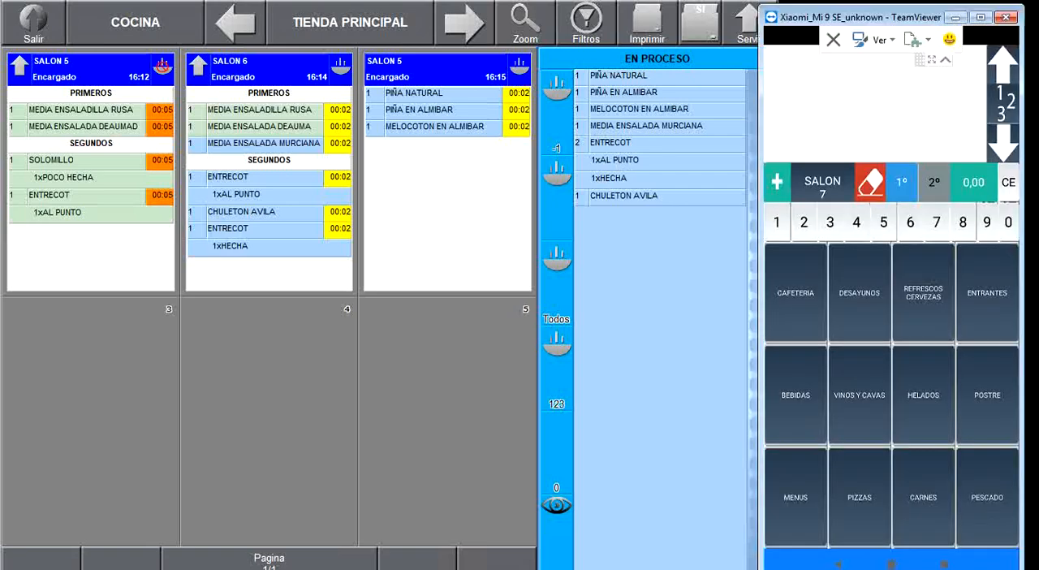
{"action": "left_click", "coordinate": [923, 293]}
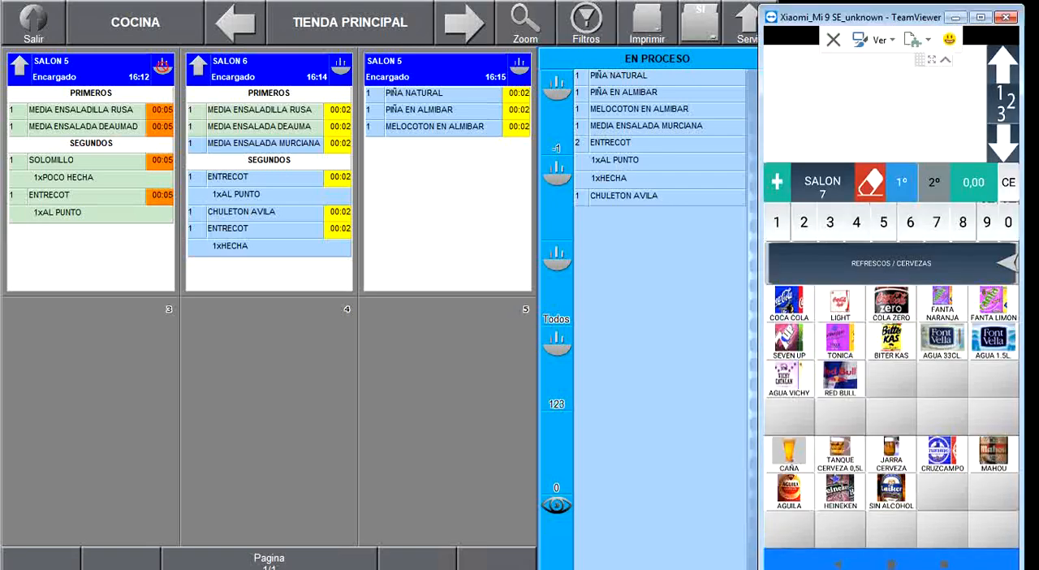
{"action": "left_click", "coordinate": [790, 303]}
{"action": "left_click", "coordinate": [789, 340]}
{"action": "left_click", "coordinate": [789, 454]}
{"action": "left_click", "coordinate": [840, 453]}
{"action": "left_click", "coordinate": [1007, 263]}
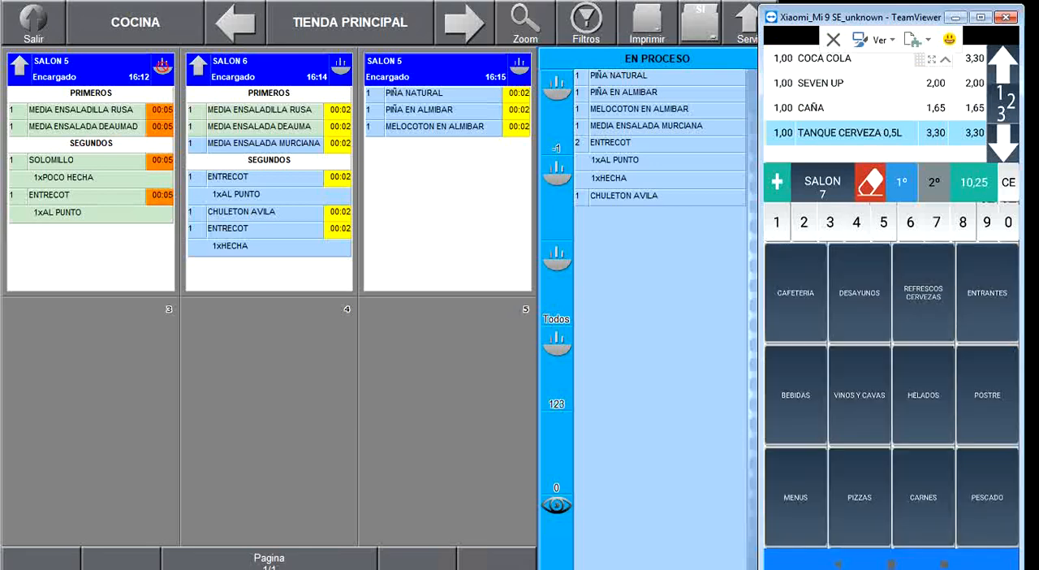
- Add the starters RACION ENSALADA DE AUMADOS, MEDIA PIPIRRANA and MEDIA JAMON to SALON 7's order
{"action": "left_click", "coordinate": [987, 294]}
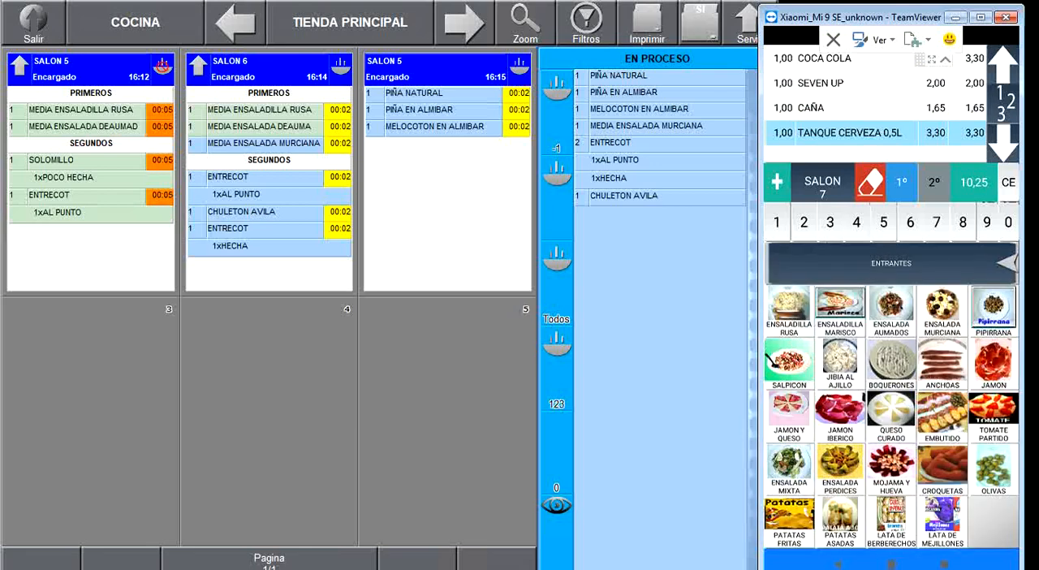
{"action": "left_click", "coordinate": [891, 311]}
{"action": "left_click", "coordinate": [993, 311]}
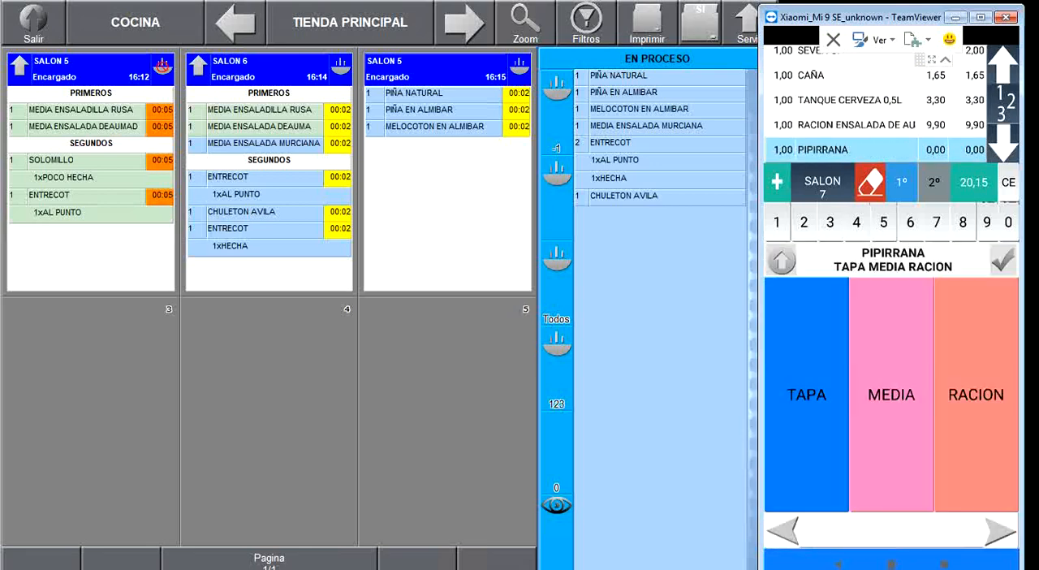
{"action": "left_click", "coordinate": [891, 395]}
{"action": "left_click", "coordinate": [994, 363]}
{"action": "left_click", "coordinate": [891, 395]}
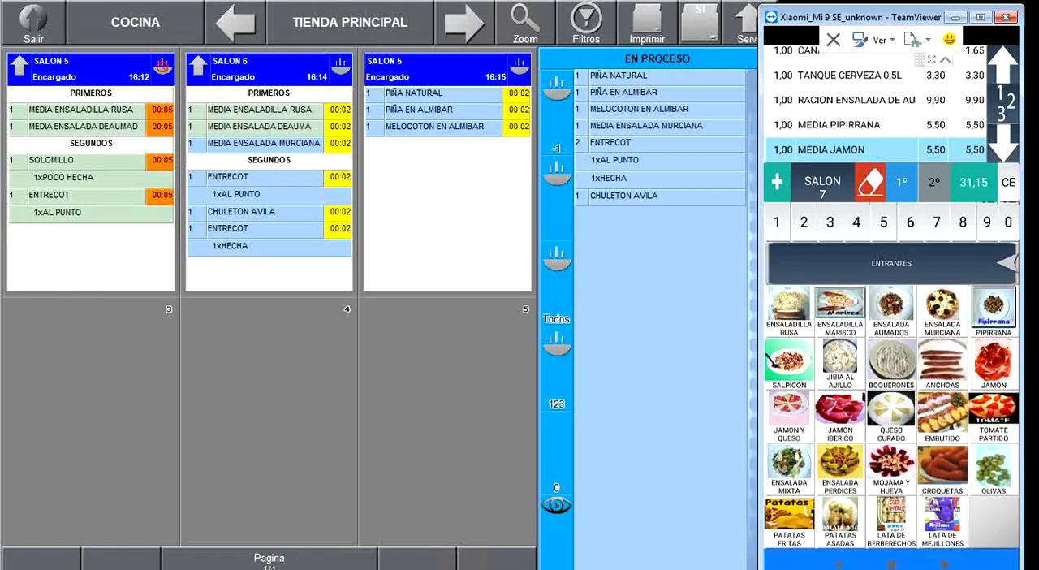
{"action": "left_click", "coordinate": [891, 263]}
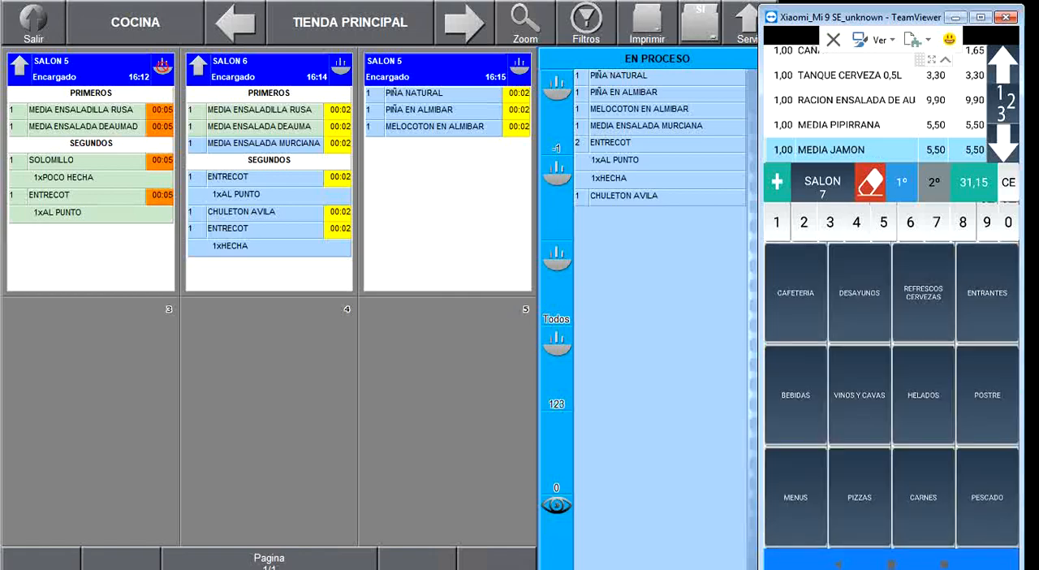
- Add ESCALOPE PESCADO and PESCADO DEL DIA prepared A LA ESPALDA, and send SALON 7's order to the kitchen
{"action": "left_click", "coordinate": [987, 497]}
{"action": "left_click", "coordinate": [841, 306]}
{"action": "left_click", "coordinate": [789, 306]}
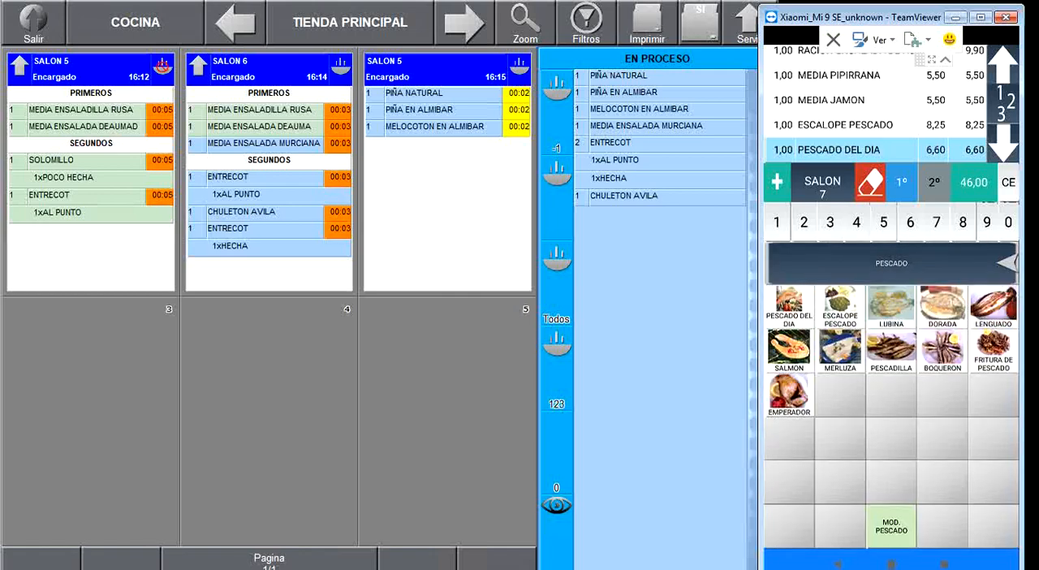
{"action": "left_click", "coordinate": [797, 306]}
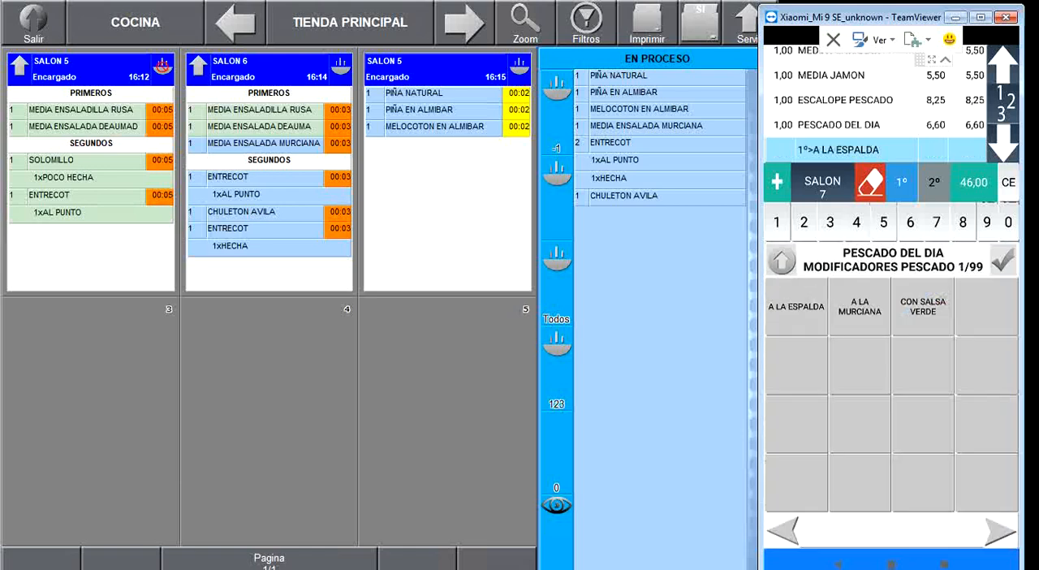
{"action": "left_click", "coordinate": [823, 182]}
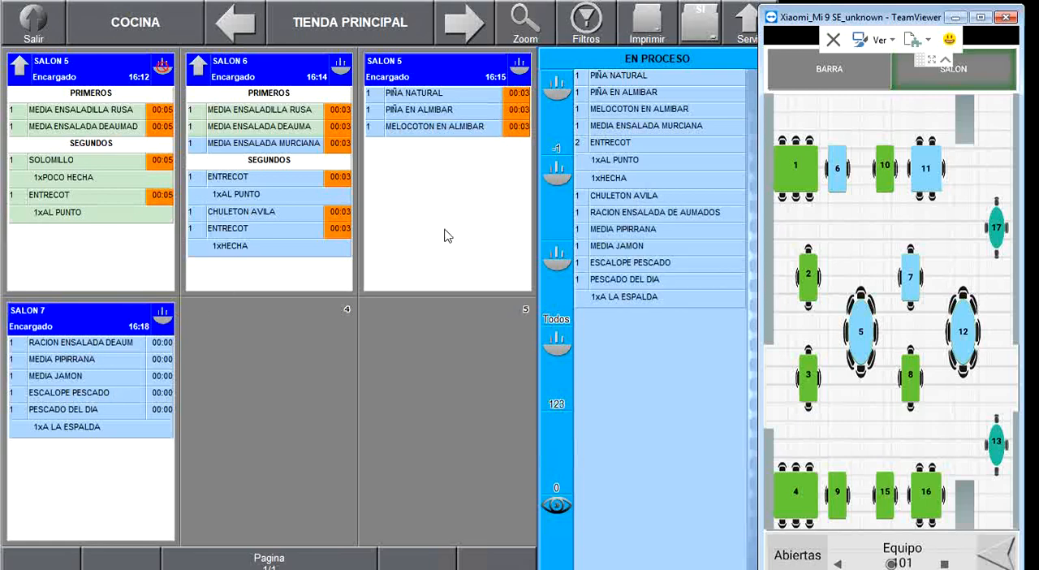
- Mark the PIÑA NATURAL and both ENTRECOT in EN PROCESO as cooked on the kitchen monitor
{"action": "left_click", "coordinate": [612, 77]}
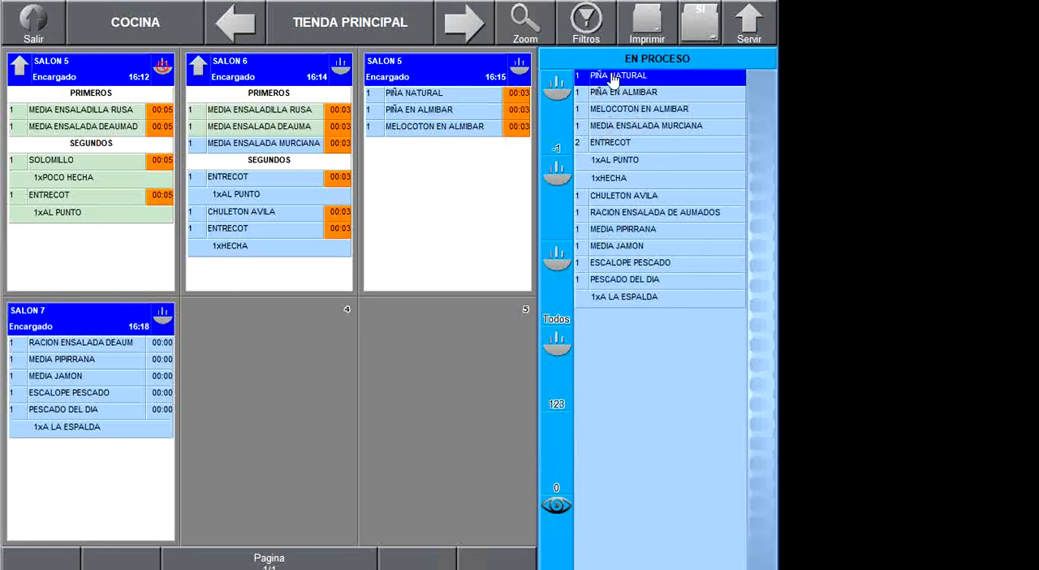
{"action": "left_click", "coordinate": [556, 128]}
{"action": "left_click", "coordinate": [610, 132]}
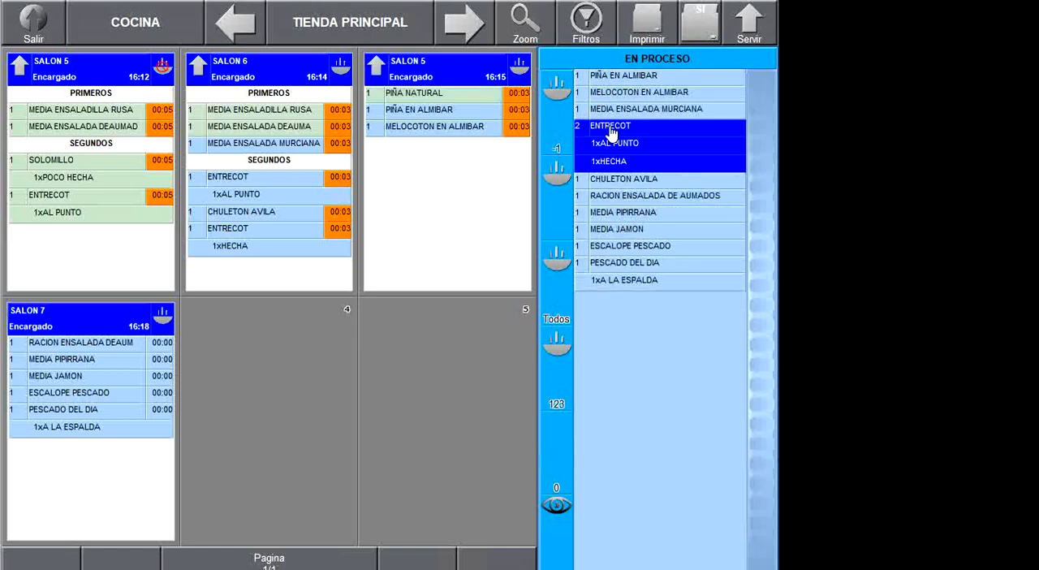
{"action": "left_click", "coordinate": [555, 194]}
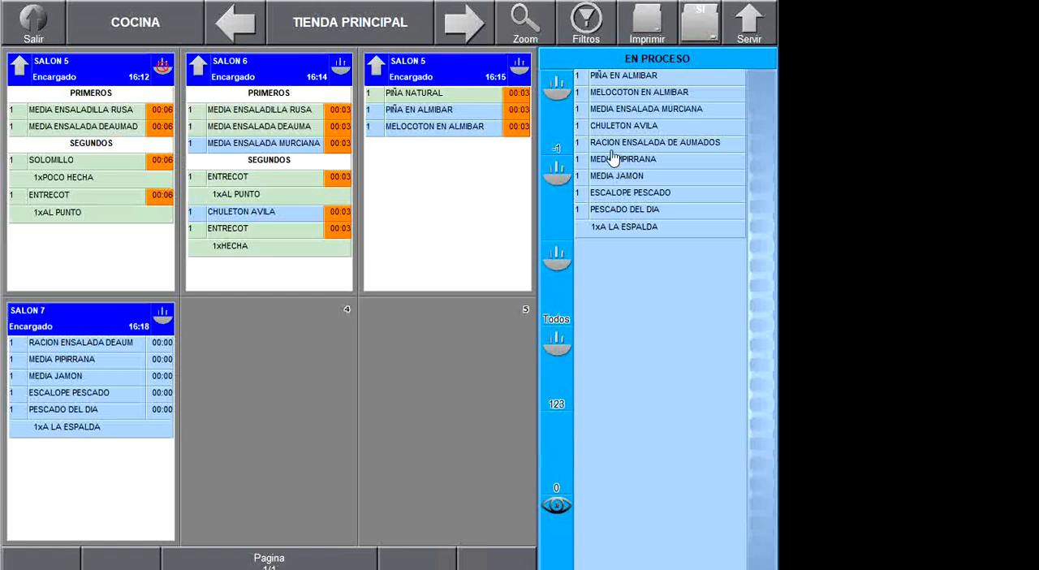
- Mark 7 units of the grouped CORDERO line in EN PROCESO as cooked
{"action": "left_click", "coordinate": [610, 112]}
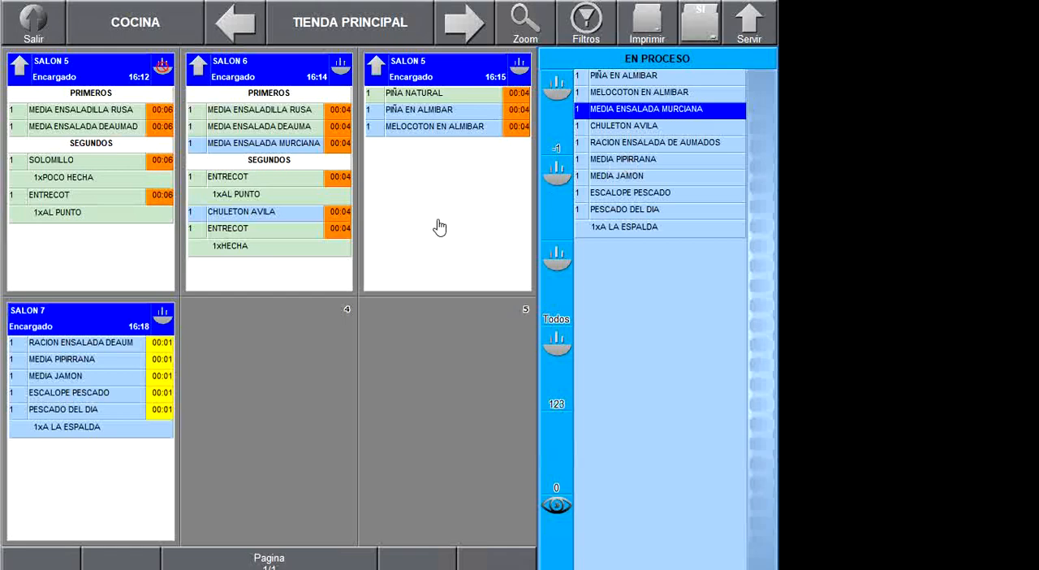
{"action": "left_click", "coordinate": [613, 253]}
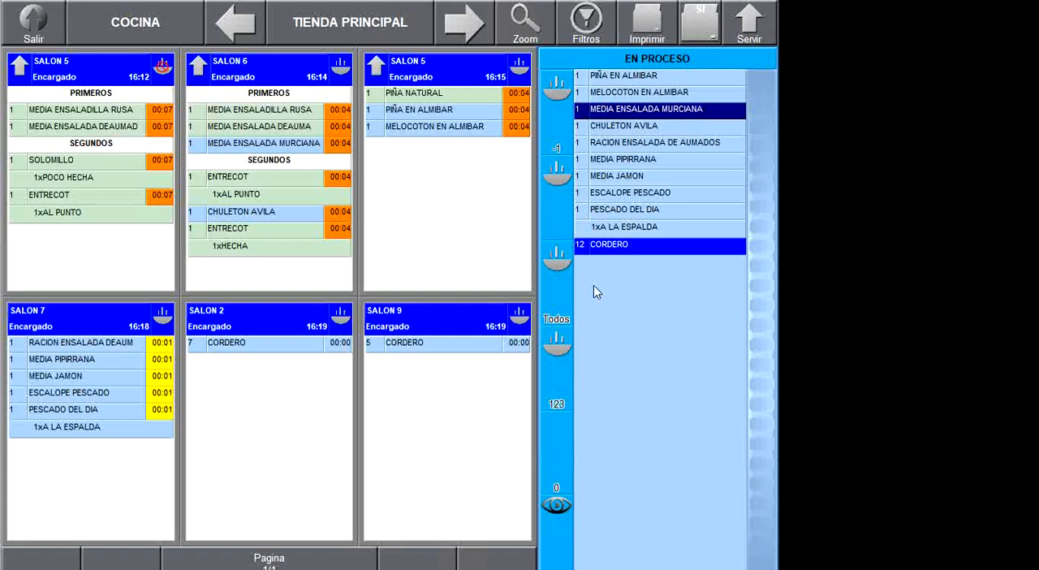
{"action": "left_click", "coordinate": [556, 366]}
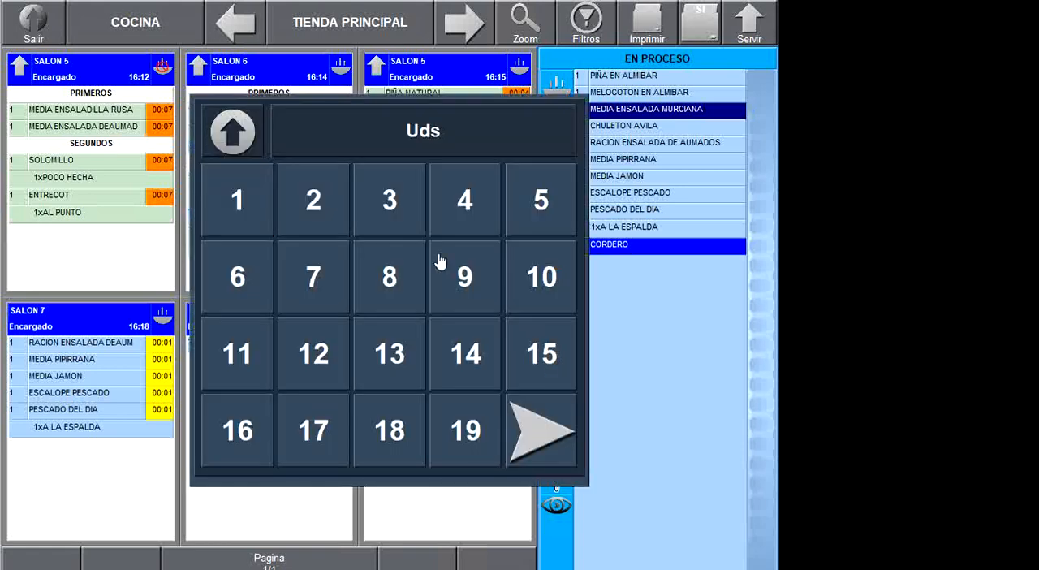
{"action": "left_click", "coordinate": [313, 276]}
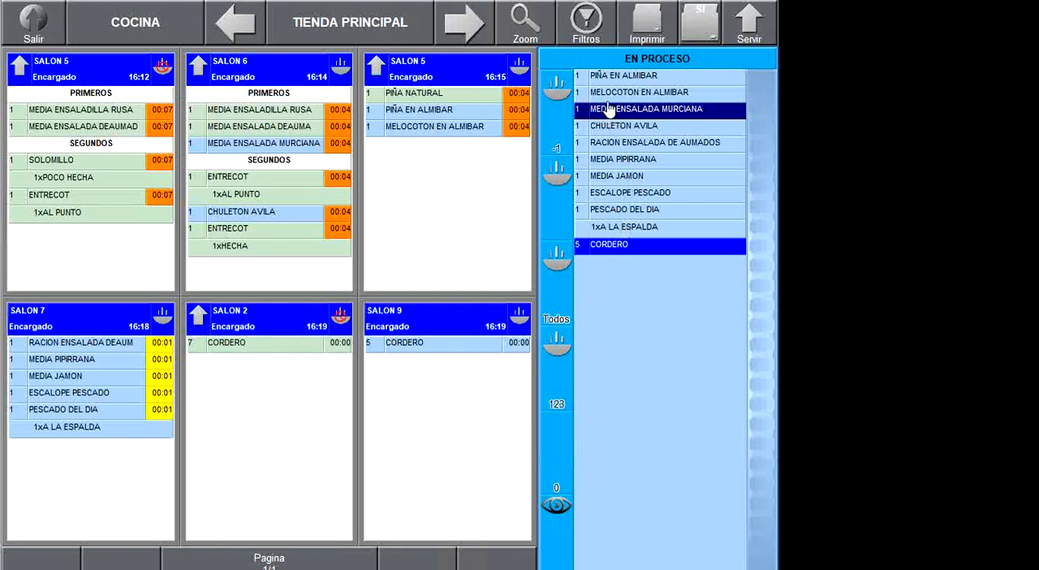
- Reselect the CORDERO line, examine the orders on the monitor's second page, and return to the first page
{"action": "left_click", "coordinate": [610, 253]}
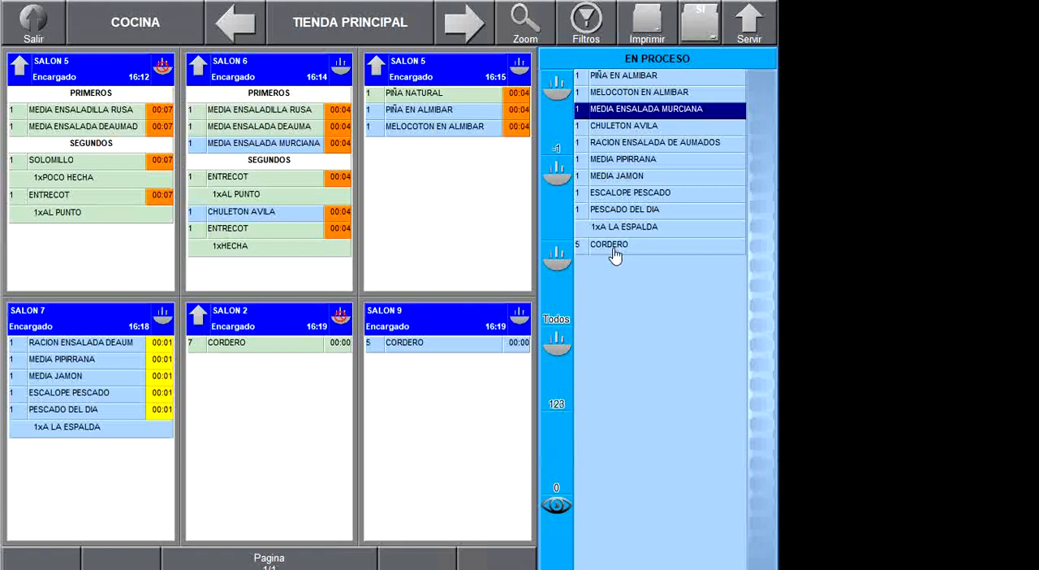
{"action": "left_click", "coordinate": [614, 254]}
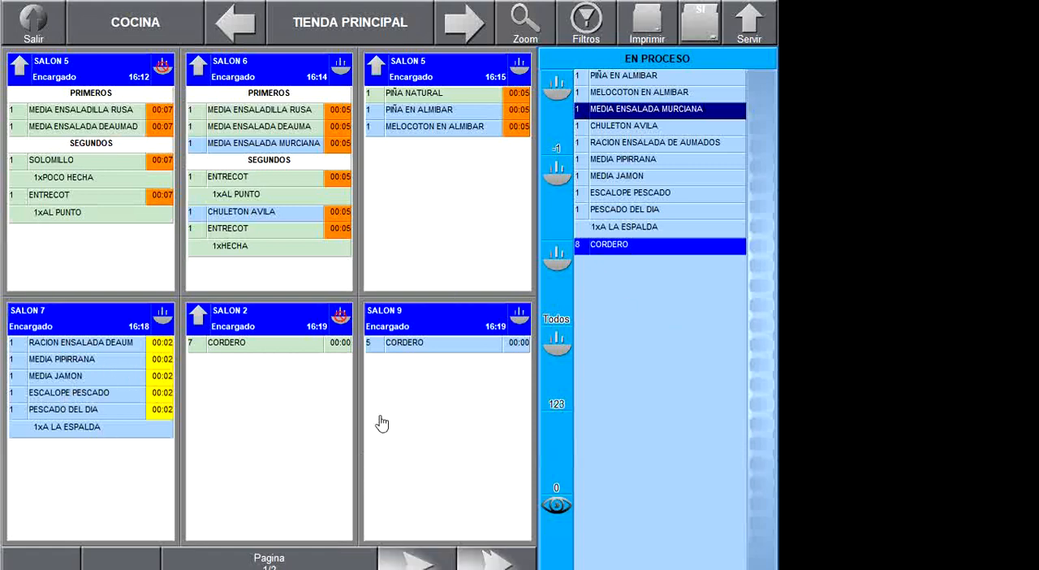
{"action": "left_click", "coordinate": [421, 561]}
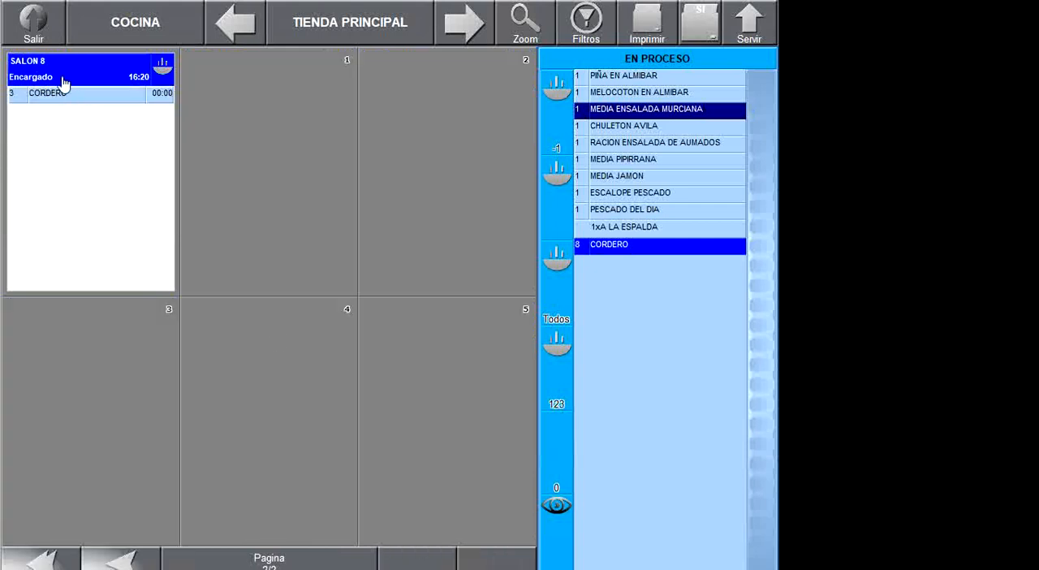
{"action": "left_click", "coordinate": [117, 561]}
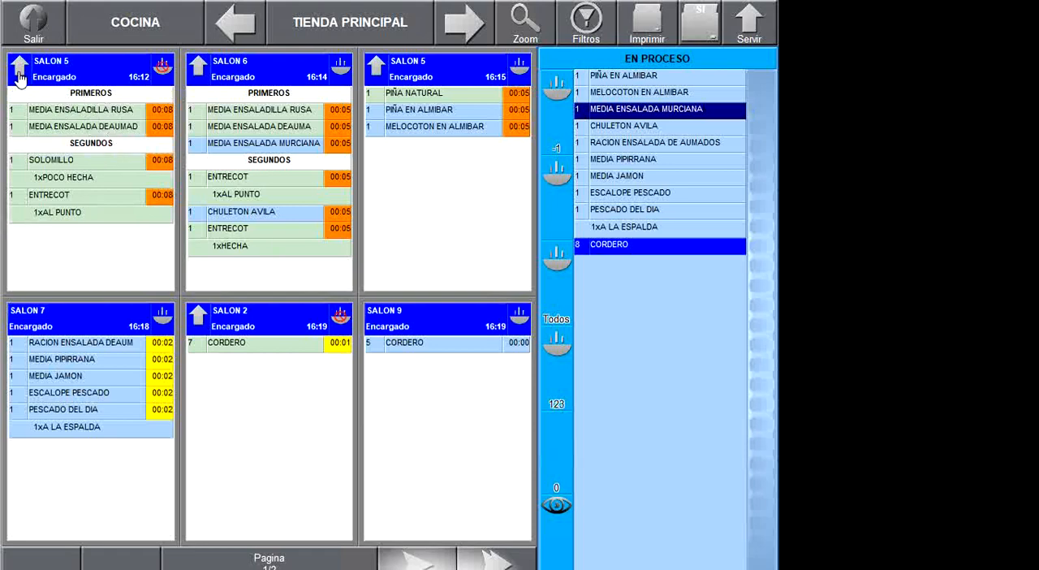
- Serve SALON 5's 16:12 order from the kitchen monitor and close its ticket preview
{"action": "left_click", "coordinate": [19, 79]}
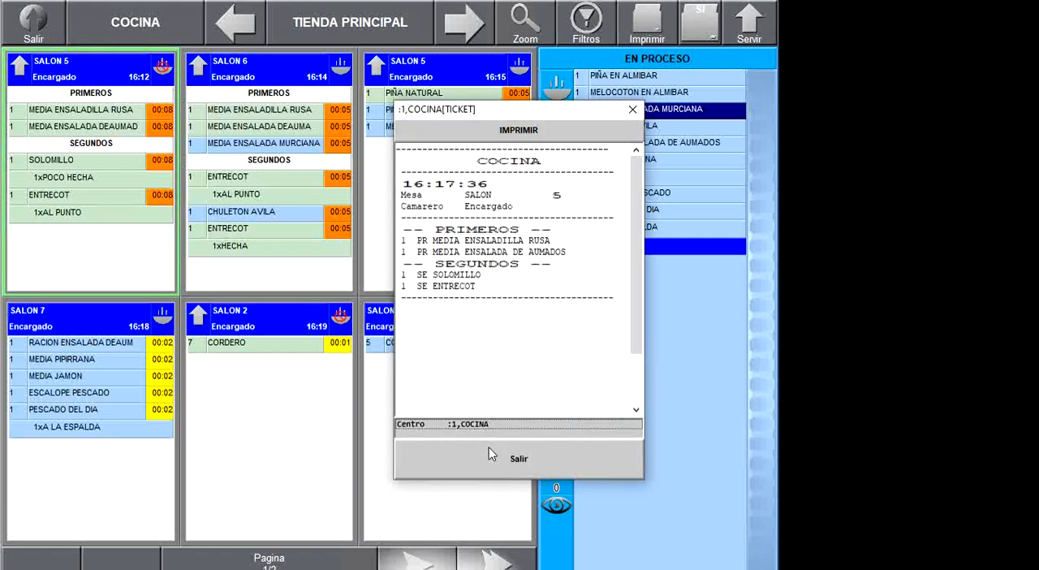
{"action": "left_click", "coordinate": [499, 473]}
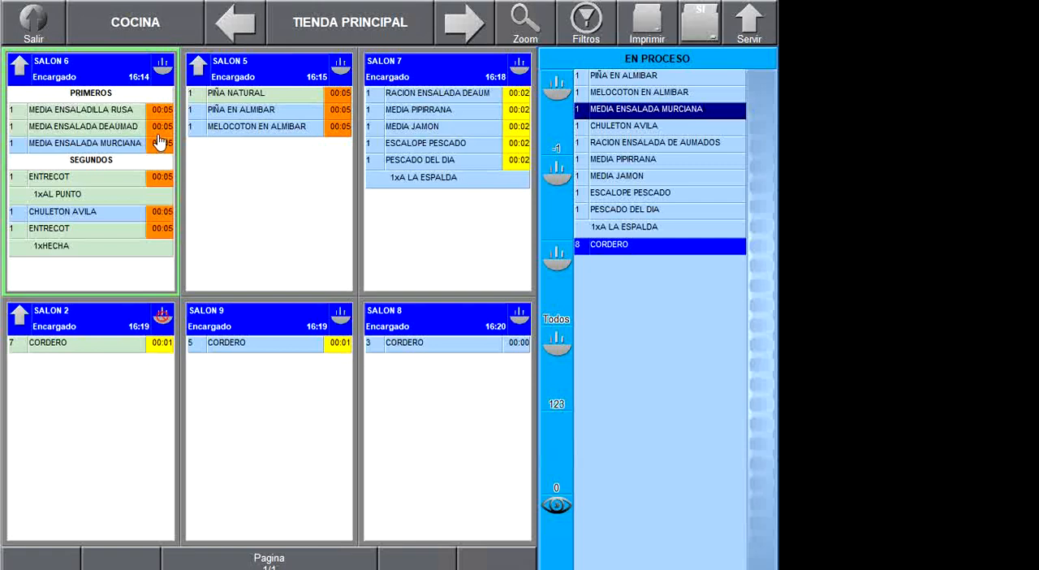
- Mark SALON 7's MEDIA PIPIRRANA, MEDIA JAMON and PESCADO DEL DIA, and SALON 5's PIÑA EN ALMIBAR and MELOCOTON EN ALMIBAR, as cooked
{"action": "left_click", "coordinate": [415, 119]}
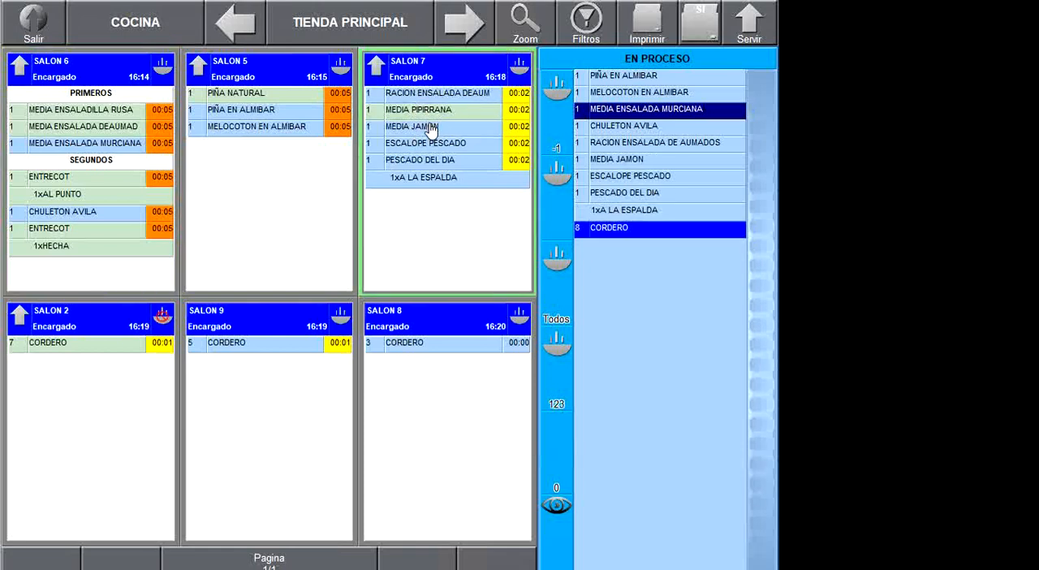
{"action": "left_click", "coordinate": [428, 127]}
{"action": "left_click", "coordinate": [432, 161]}
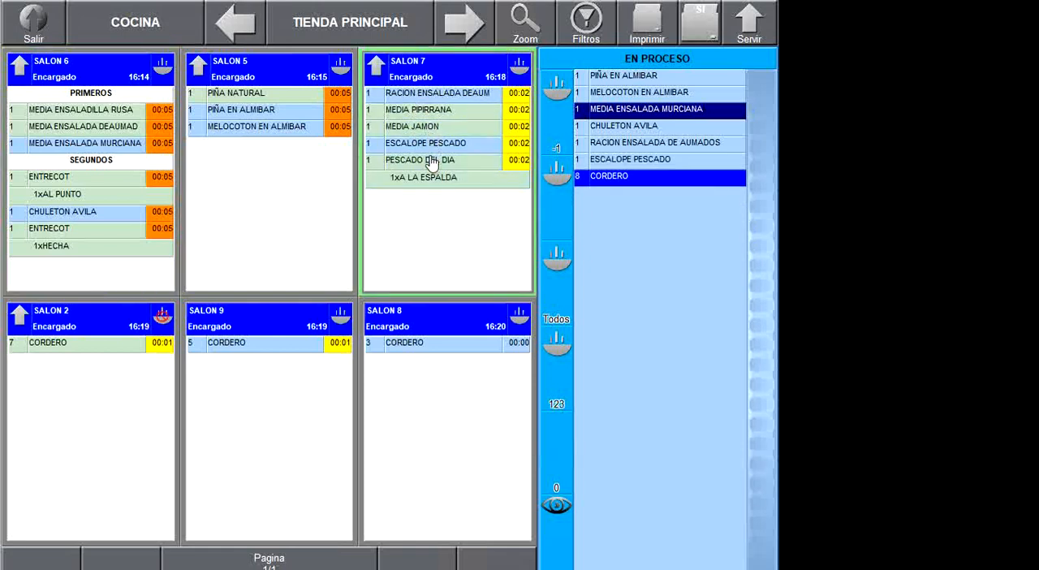
{"action": "left_click", "coordinate": [238, 119]}
{"action": "left_click", "coordinate": [242, 130]}
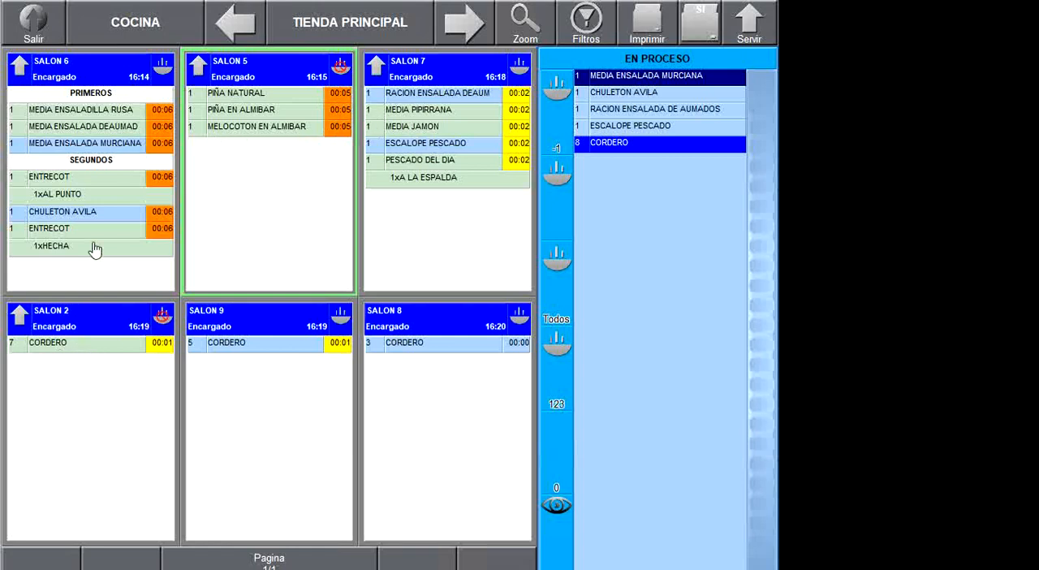
- Serve all cooked dishes at once and close the ticket previews for SALON 6, 5, 7 and 2
{"action": "left_click", "coordinate": [755, 30]}
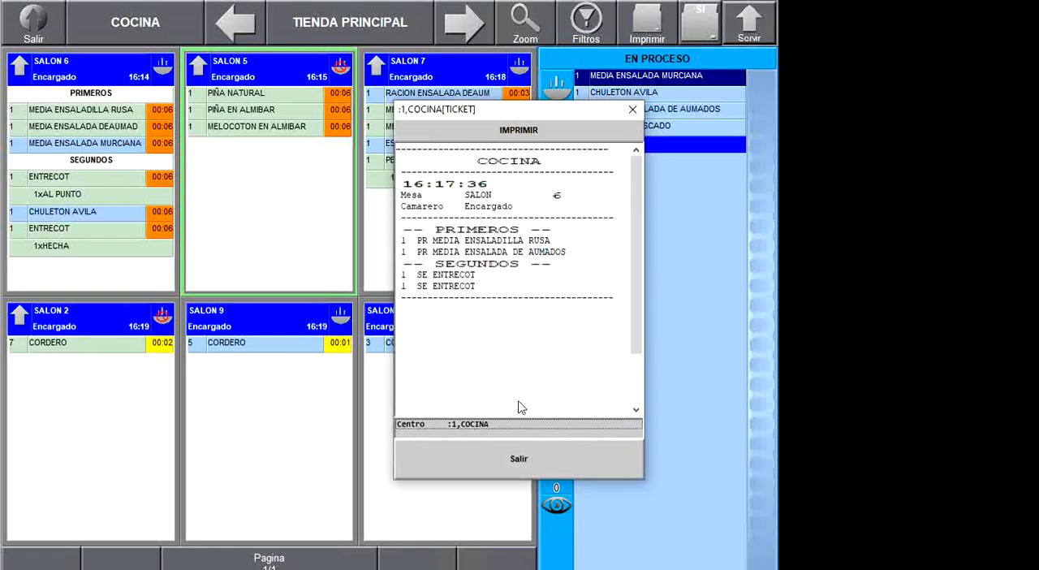
{"action": "left_click", "coordinate": [482, 469]}
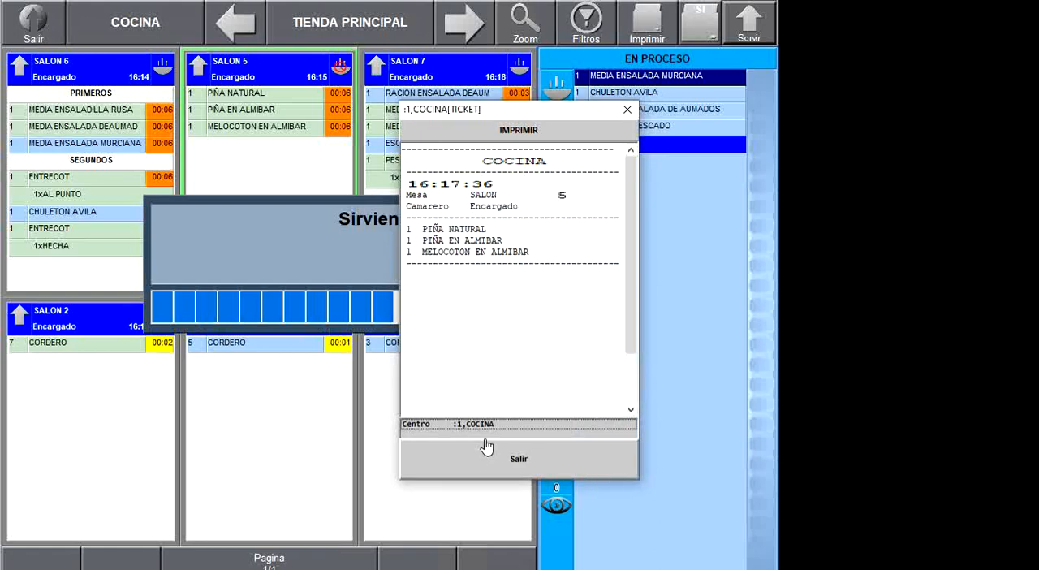
{"action": "left_click", "coordinate": [489, 471]}
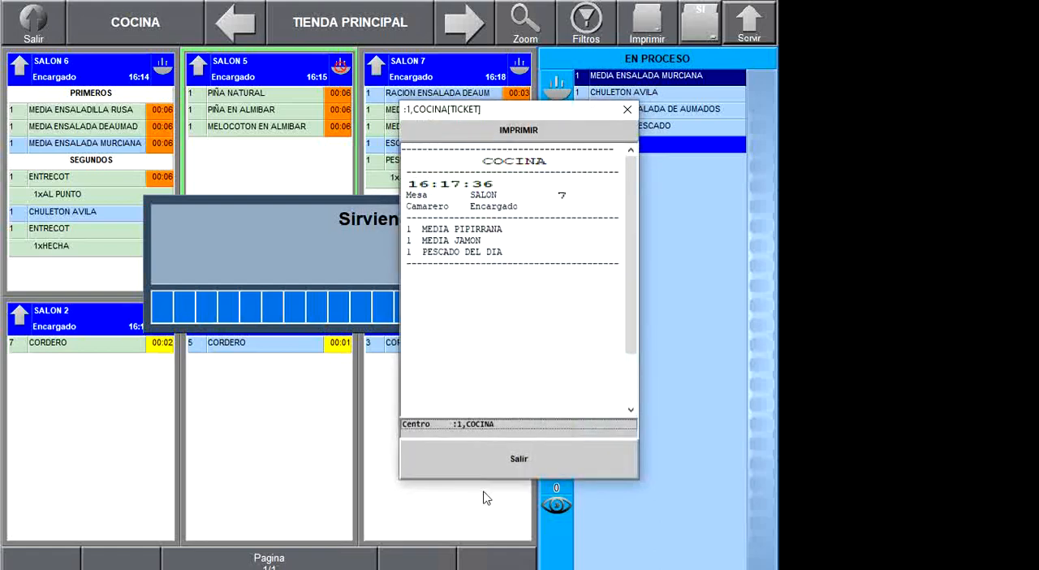
{"action": "left_click", "coordinate": [492, 467]}
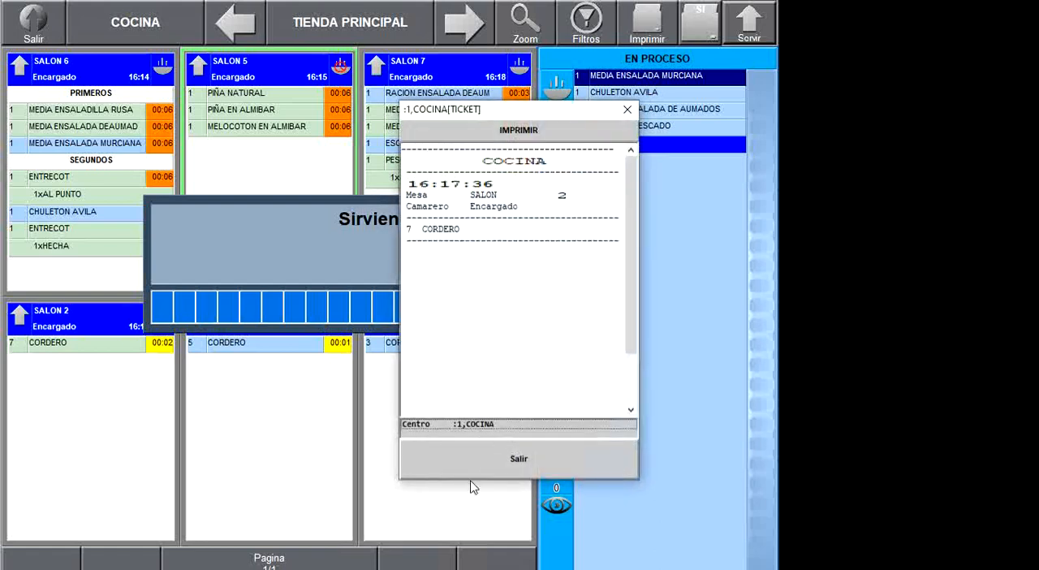
{"action": "left_click", "coordinate": [470, 473]}
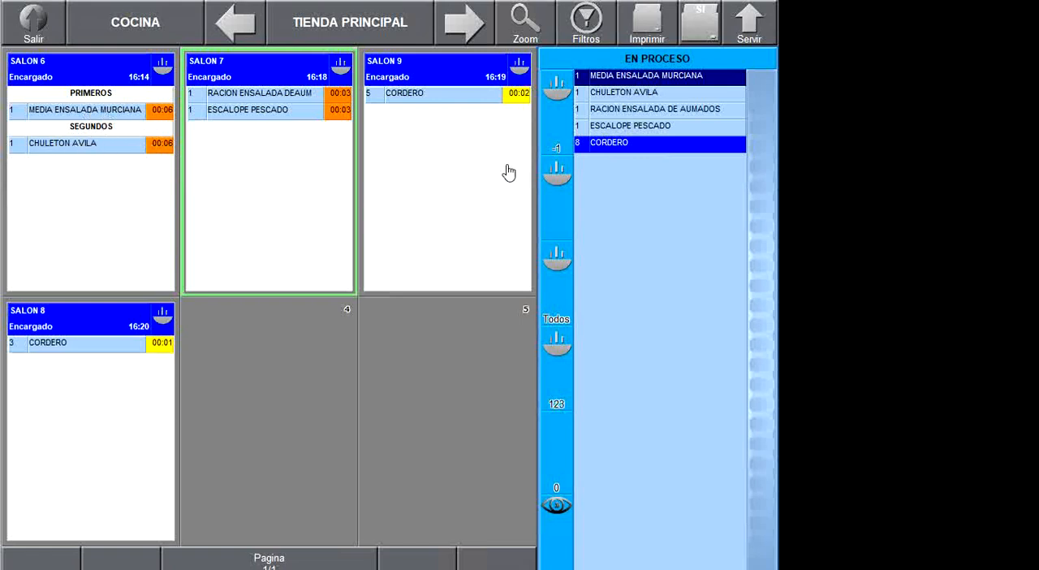
- Leave the kitchen monitor and open the MONITOR COCINA configuration at its COCINAR options
{"action": "left_click", "coordinate": [34, 24]}
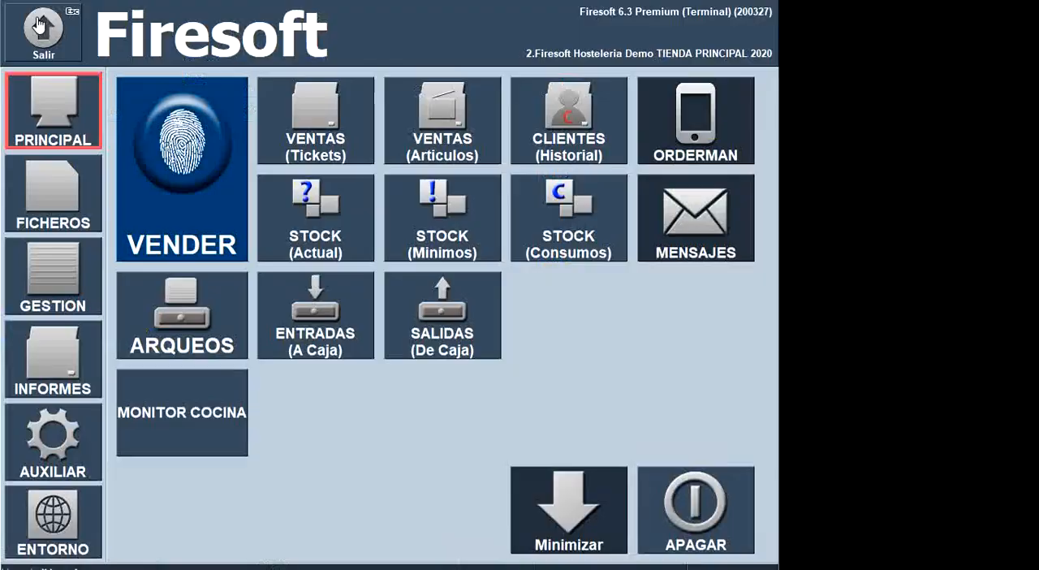
{"action": "left_click", "coordinate": [50, 415]}
{"action": "left_click", "coordinate": [191, 458]}
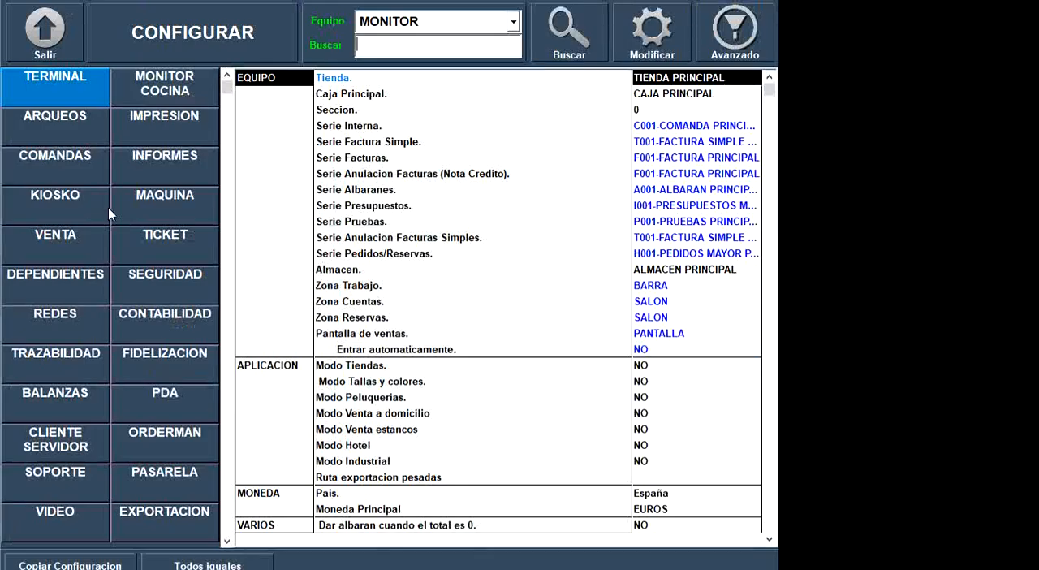
{"action": "left_click", "coordinate": [149, 93]}
{"action": "left_click", "coordinate": [490, 416]}
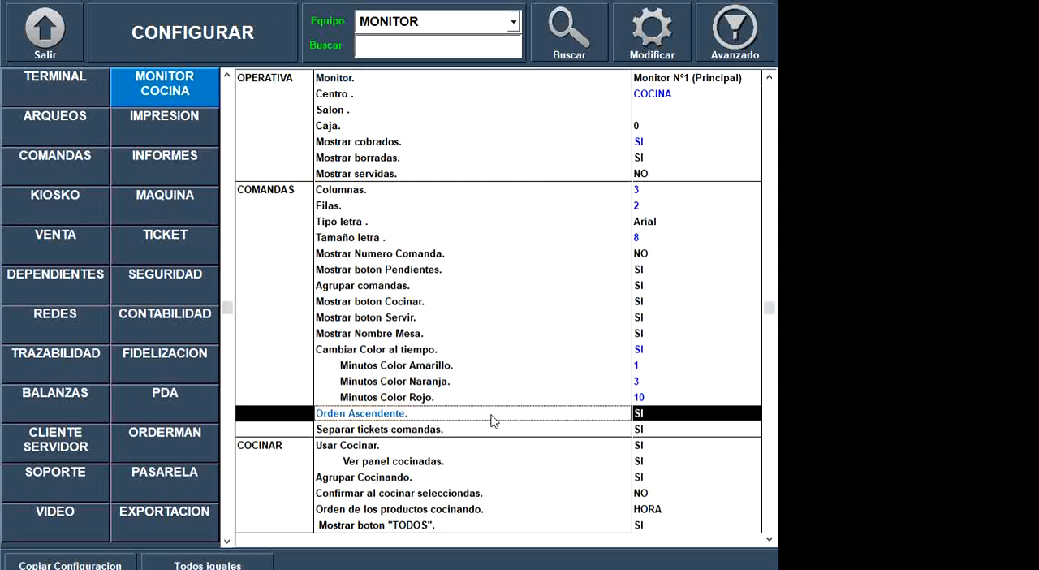
{"action": "scroll", "coordinate": [493, 411], "scroll_direction": "down", "scroll_amount": 1}
{"action": "scroll", "coordinate": [497, 415], "scroll_direction": "down", "scroll_amount": 3}
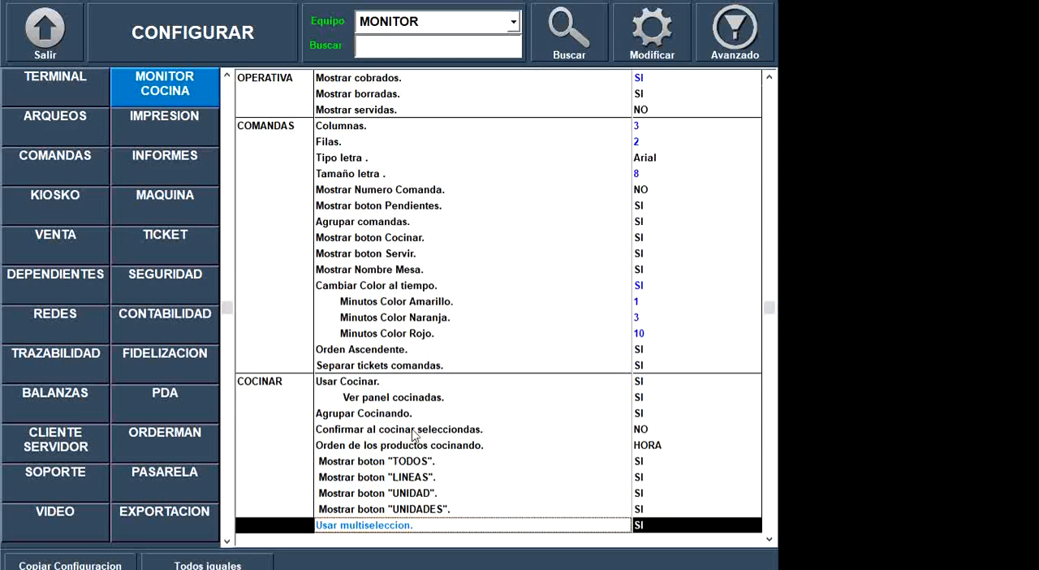
{"action": "scroll", "coordinate": [404, 395], "scroll_direction": "down", "scroll_amount": 3}
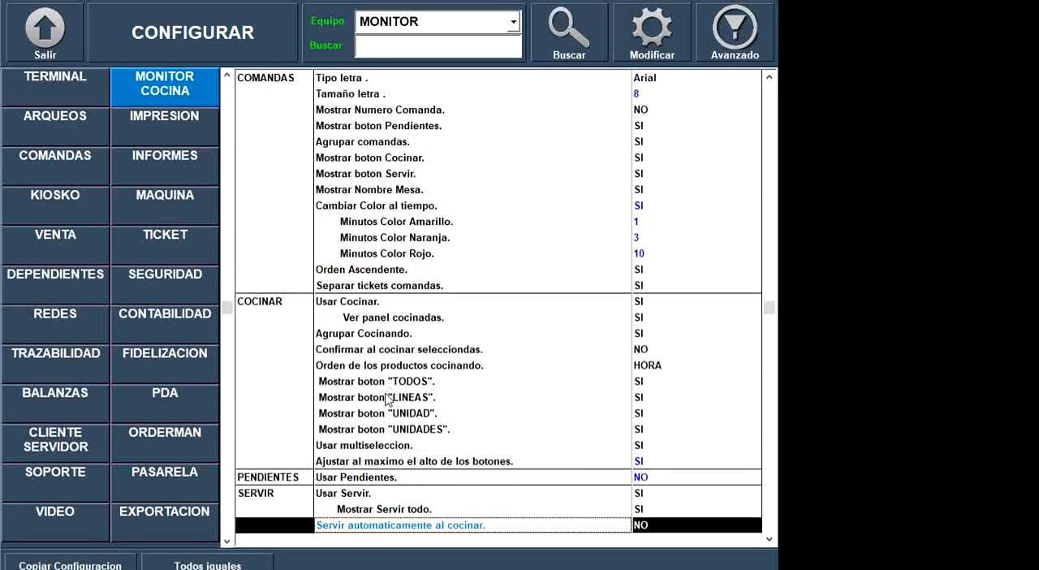
- Examine the cooking confirmation option and the available sort orders for Orden de los productos cocinando, leaving the list without choosing one
{"action": "left_click", "coordinate": [385, 388]}
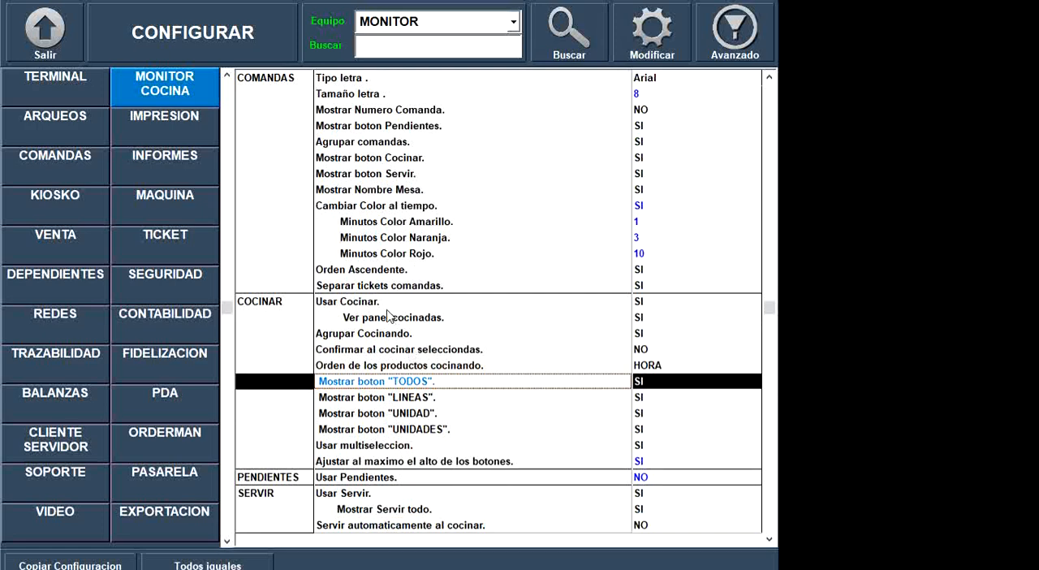
{"action": "left_click", "coordinate": [403, 354]}
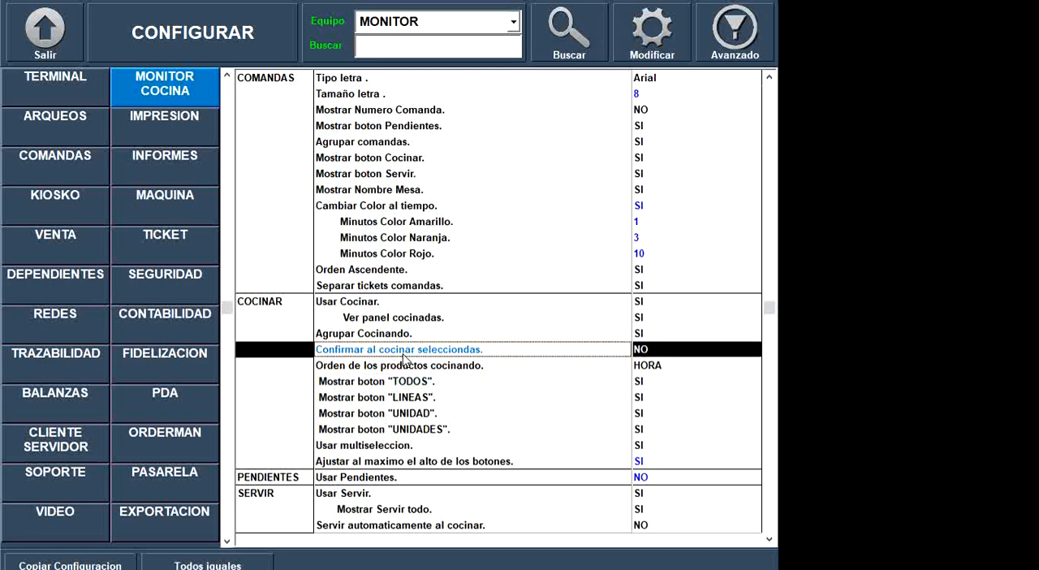
{"action": "left_click", "coordinate": [449, 366]}
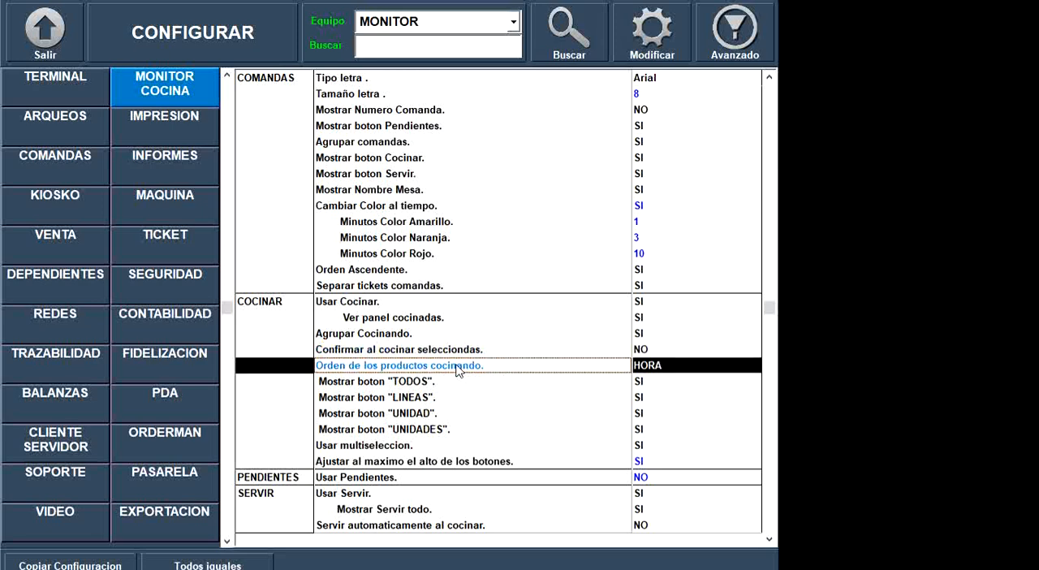
{"action": "left_click", "coordinate": [653, 372]}
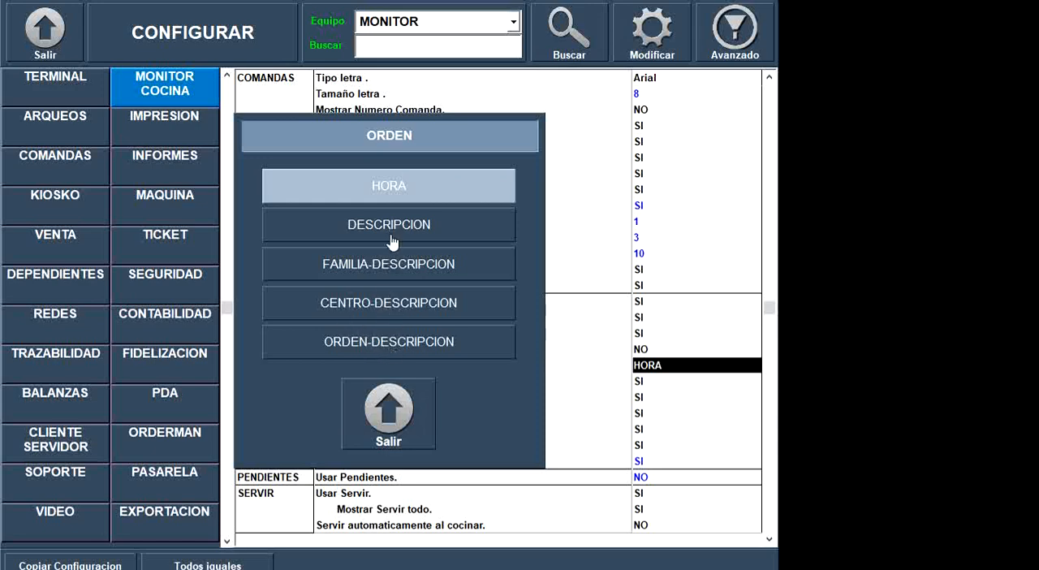
{"action": "left_click", "coordinate": [397, 409]}
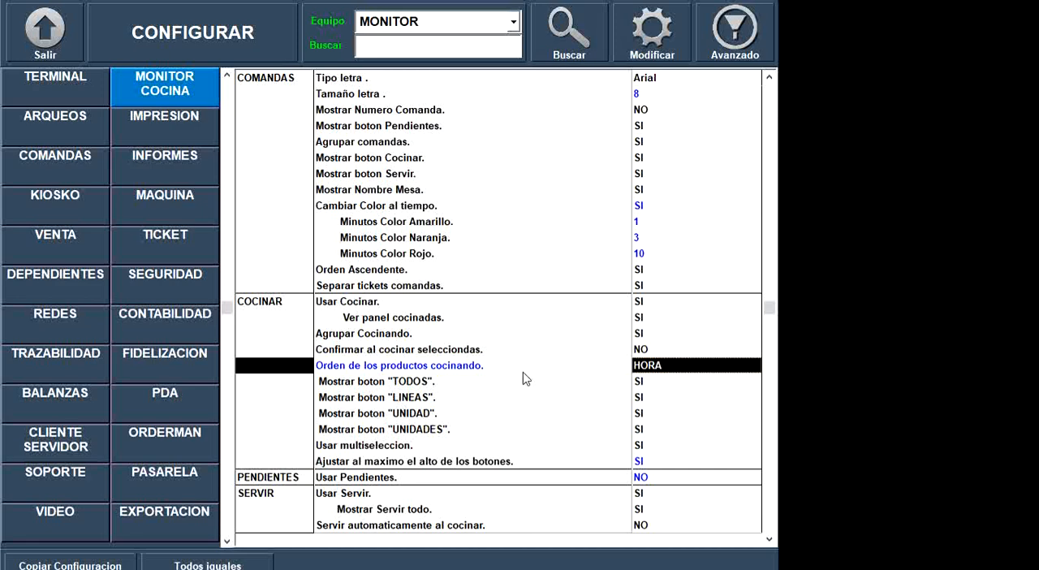
- Set Mostrar boton "TODOS" and Mostrar boton "LINEAS" to NO
{"action": "left_click", "coordinate": [424, 381]}
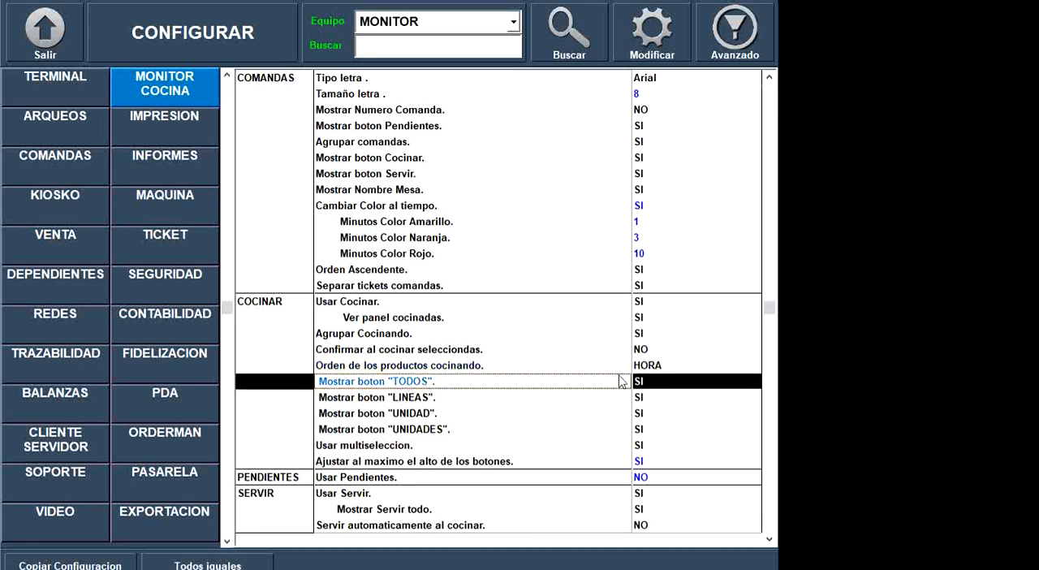
{"action": "left_click", "coordinate": [435, 399]}
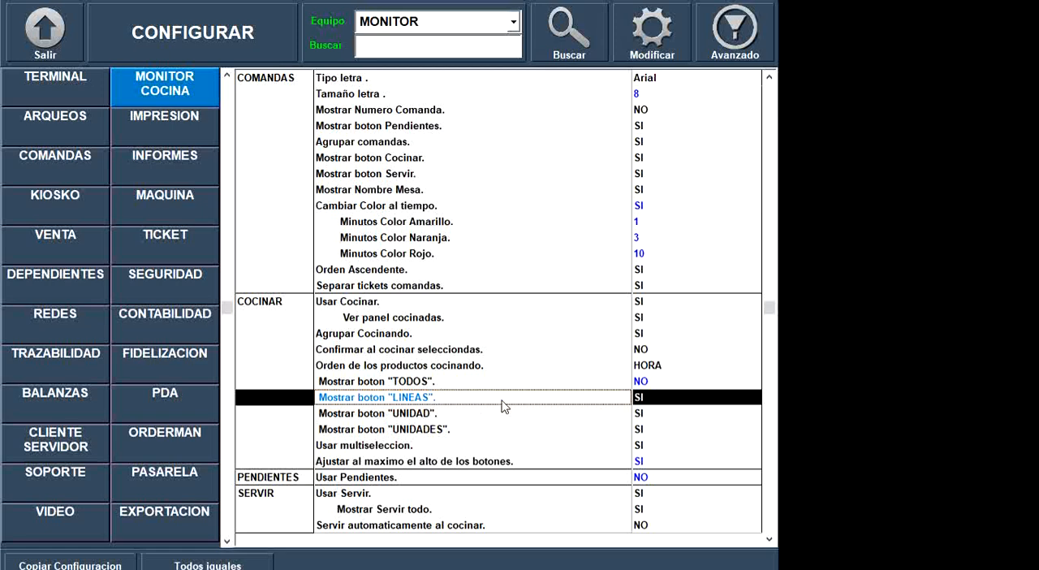
{"action": "left_click", "coordinate": [650, 394]}
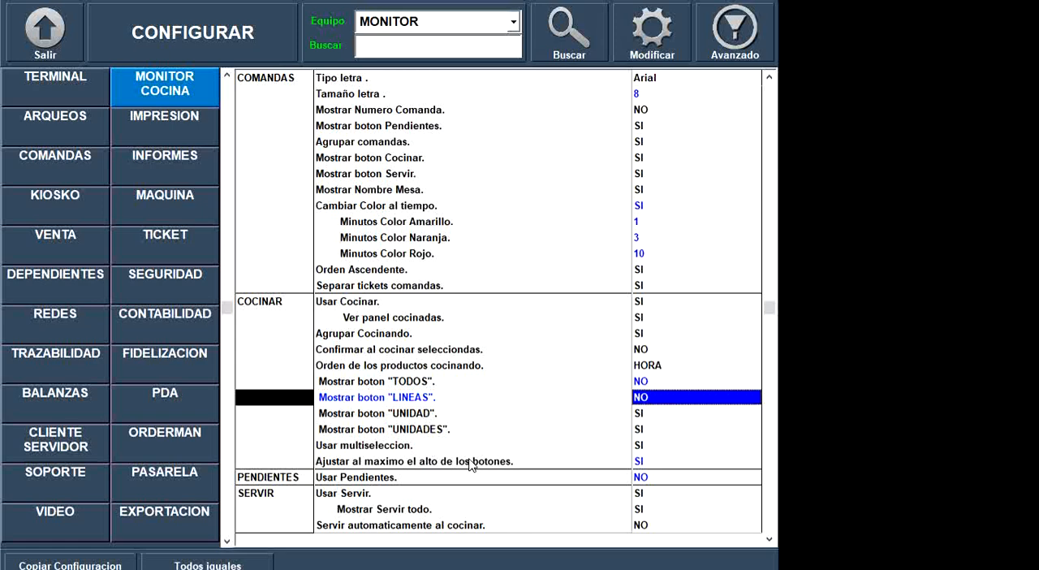
- Examine the button height adjustment option and the SERVIR options, including Servir automaticamente al cocinar
{"action": "left_click", "coordinate": [419, 460]}
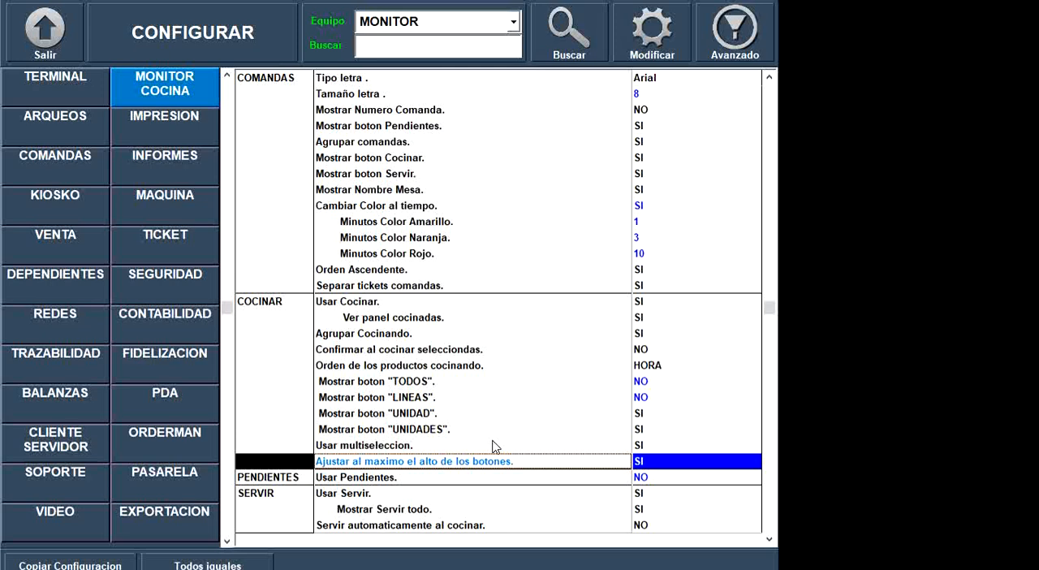
{"action": "left_click", "coordinate": [484, 397]}
{"action": "scroll", "coordinate": [488, 404], "scroll_direction": "down", "scroll_amount": 9}
{"action": "scroll", "coordinate": [494, 411], "scroll_direction": "down", "scroll_amount": 2}
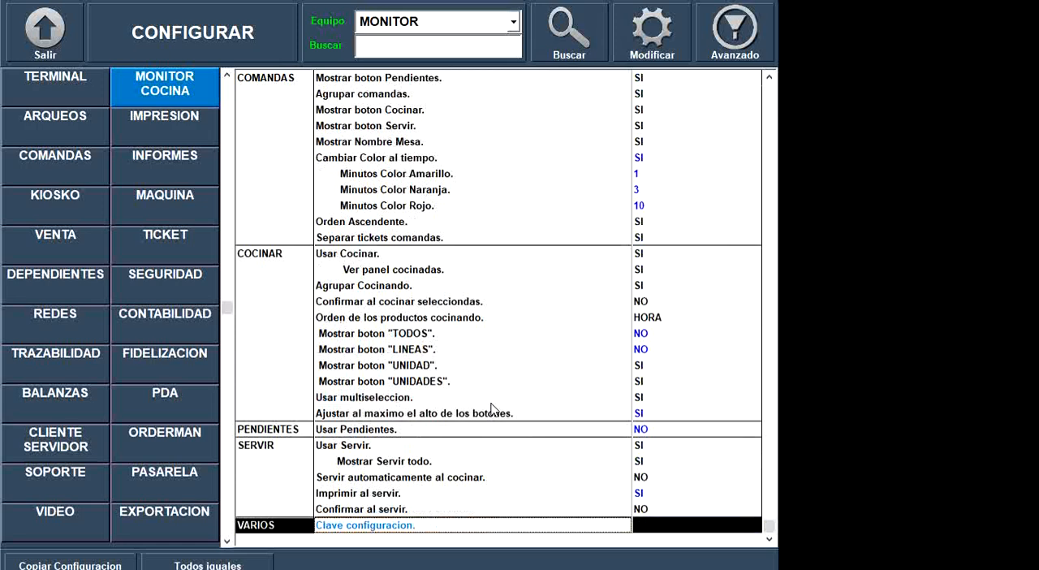
{"action": "left_click", "coordinate": [400, 482]}
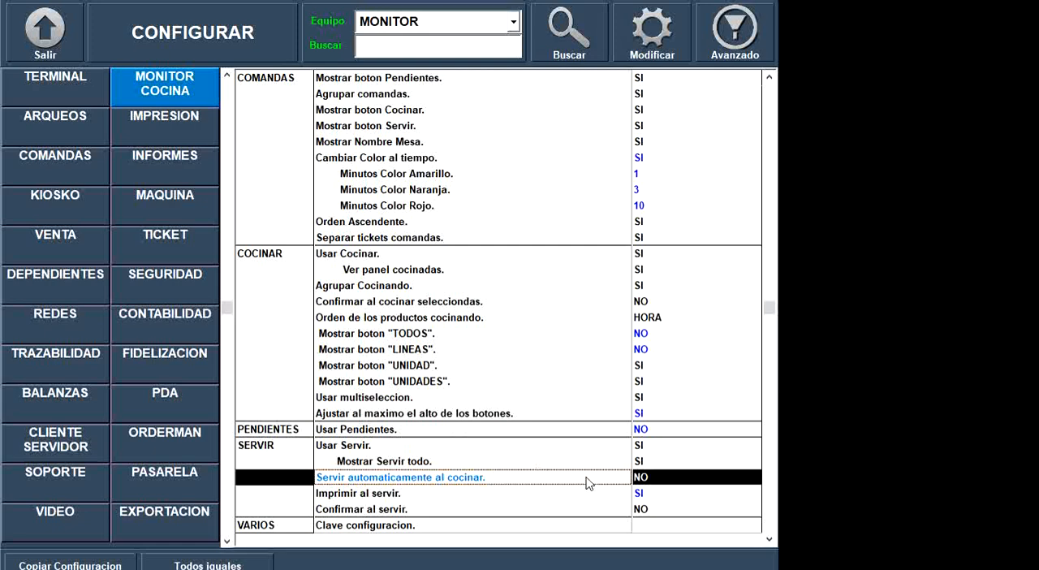
{"action": "left_click", "coordinate": [641, 275]}
{"action": "scroll", "coordinate": [641, 275], "scroll_direction": "up", "scroll_amount": 20}
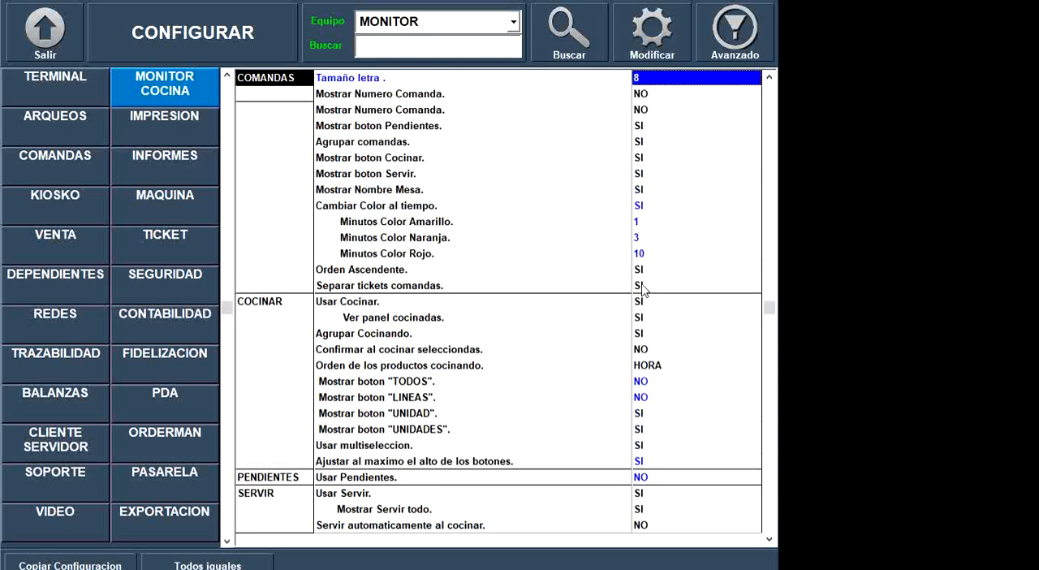
- Show the advanced kitchen monitor options and select the Alto fila setting
{"action": "left_click", "coordinate": [739, 40]}
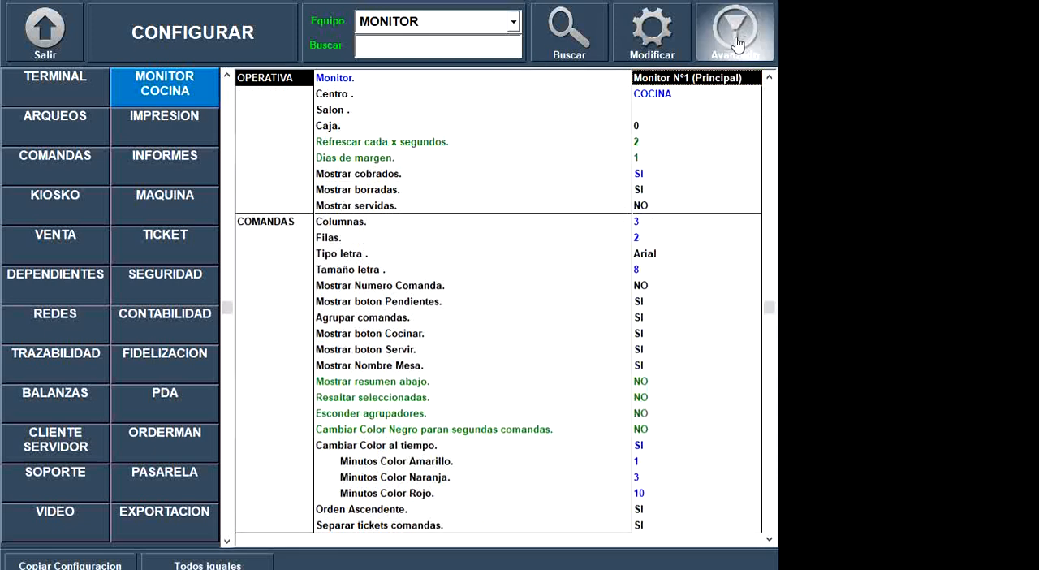
{"action": "left_click", "coordinate": [464, 381]}
{"action": "scroll", "coordinate": [552, 394], "scroll_direction": "down", "scroll_amount": 10}
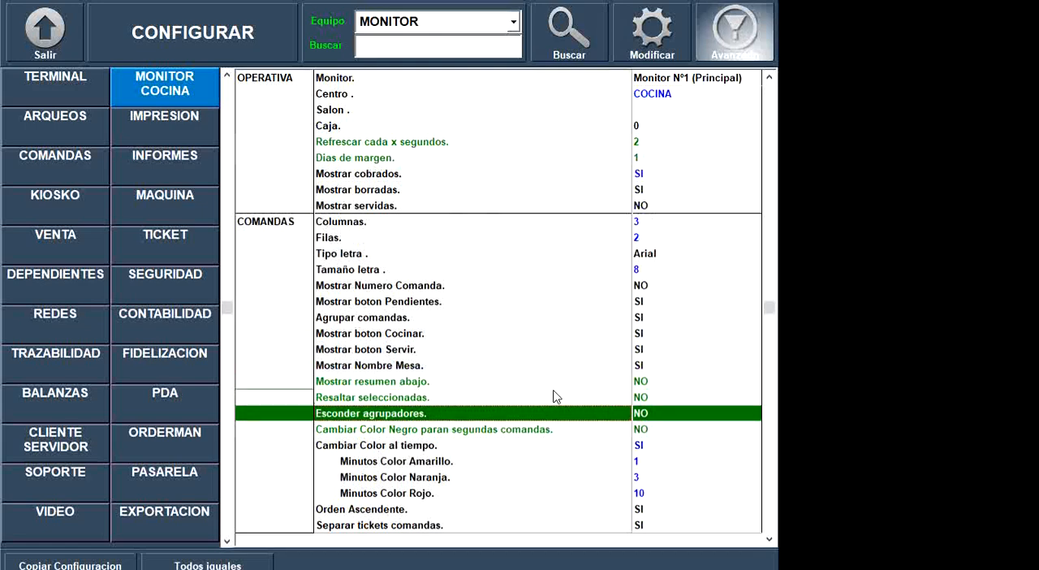
{"action": "scroll", "coordinate": [558, 403], "scroll_direction": "down", "scroll_amount": 20}
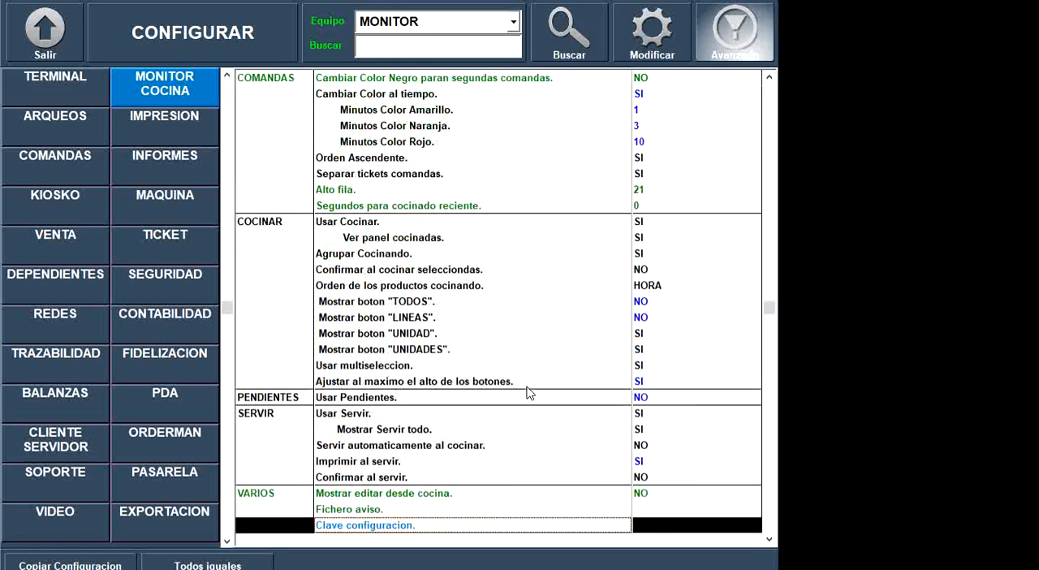
{"action": "left_click", "coordinate": [660, 192]}
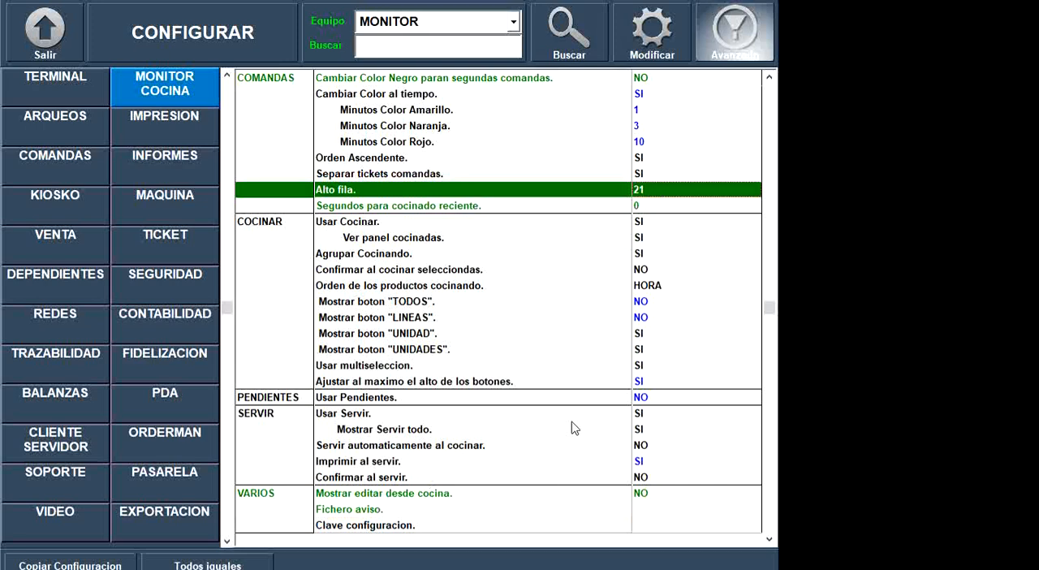
- Open the file selection for the Fichero aviso setting and browse to C:\Windows\Media
{"action": "left_click", "coordinate": [395, 512]}
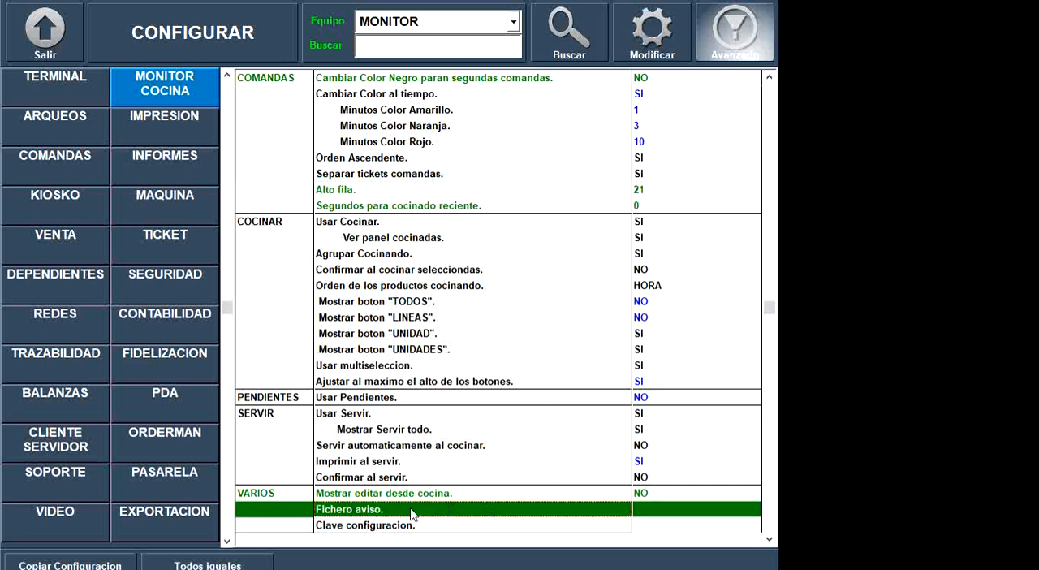
{"action": "left_click", "coordinate": [646, 511]}
{"action": "left_click", "coordinate": [646, 510]}
{"action": "left_click", "coordinate": [619, 127]}
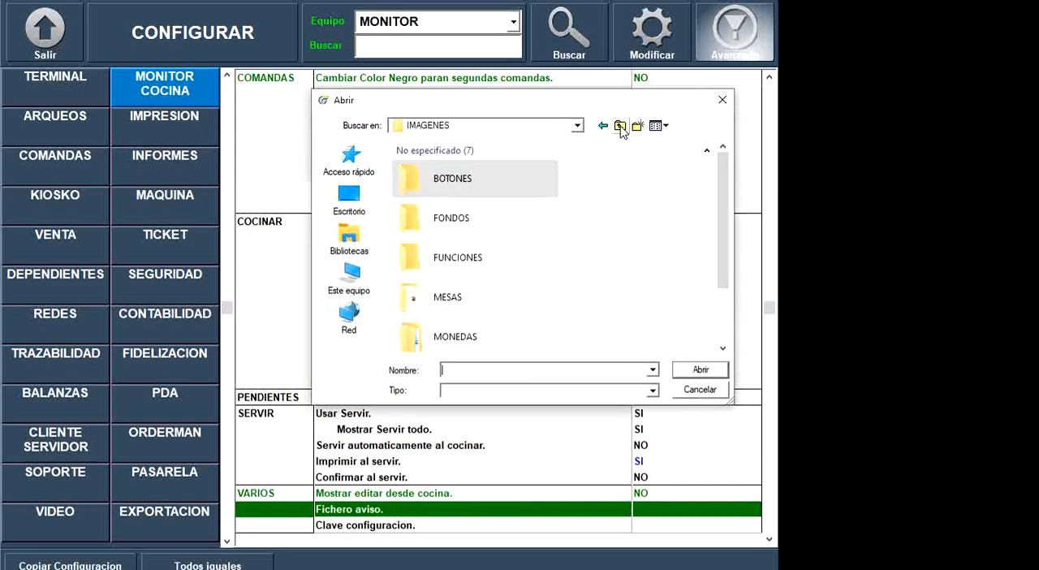
{"action": "left_click", "coordinate": [619, 127]}
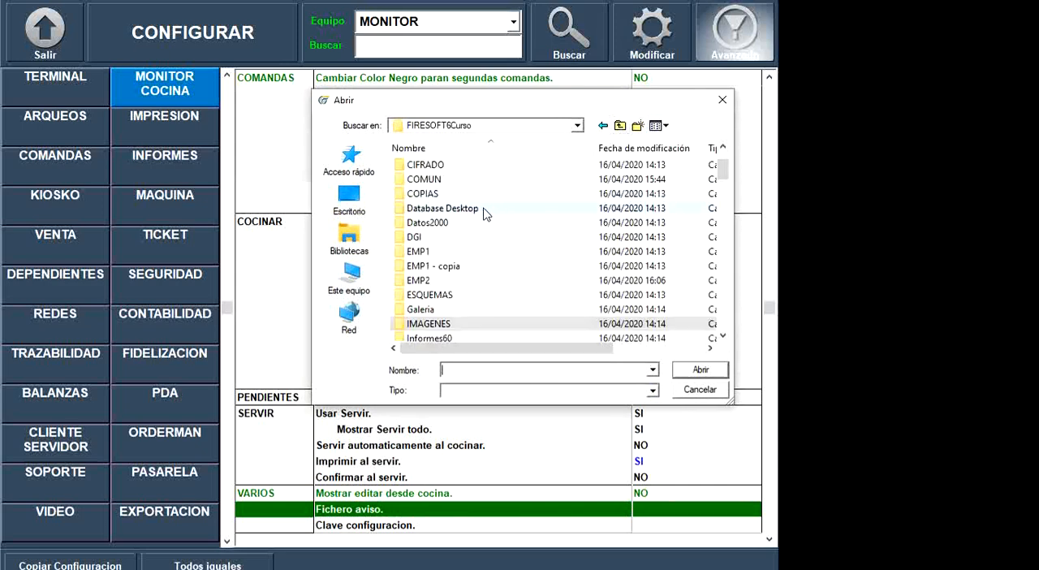
{"action": "left_click", "coordinate": [620, 126]}
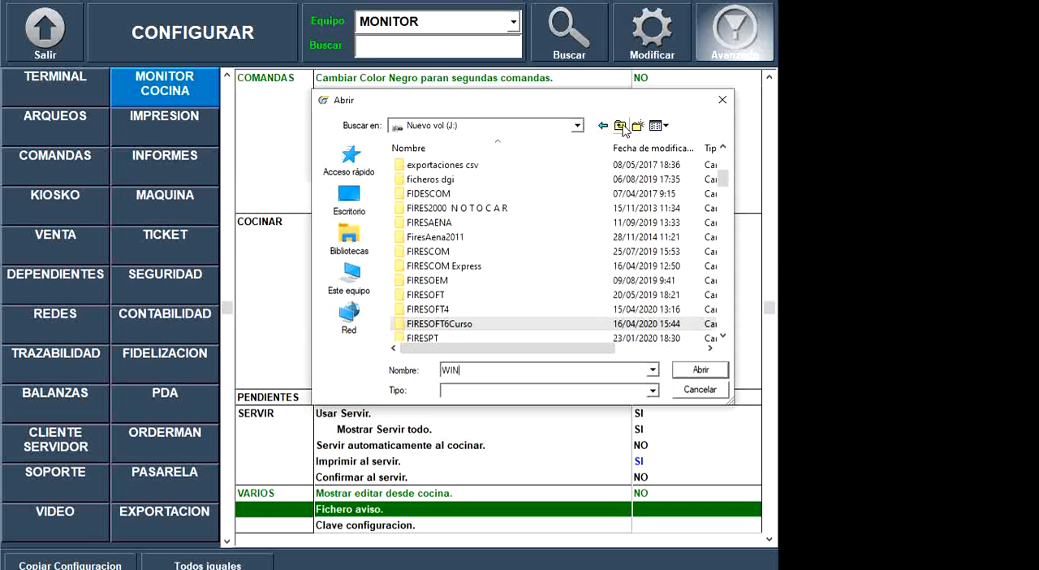
{"action": "double_click", "coordinate": [469, 372]}
{"action": "type", "text": "c:"}
{"action": "key", "text": "Return"}
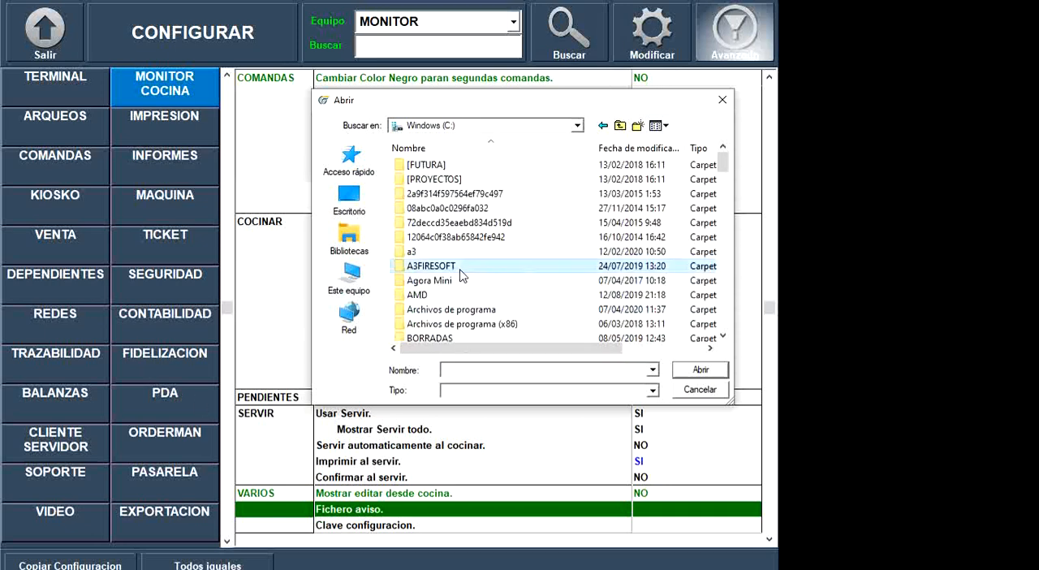
{"action": "type", "text": "win"}
{"action": "key", "text": "Return"}
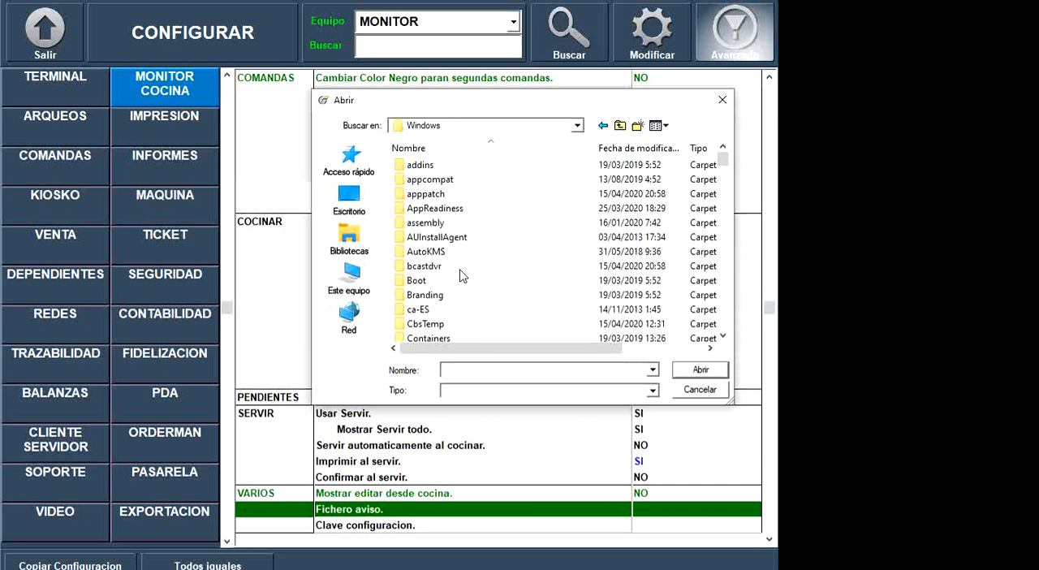
{"action": "type", "text": "media"}
{"action": "key", "text": "Return"}
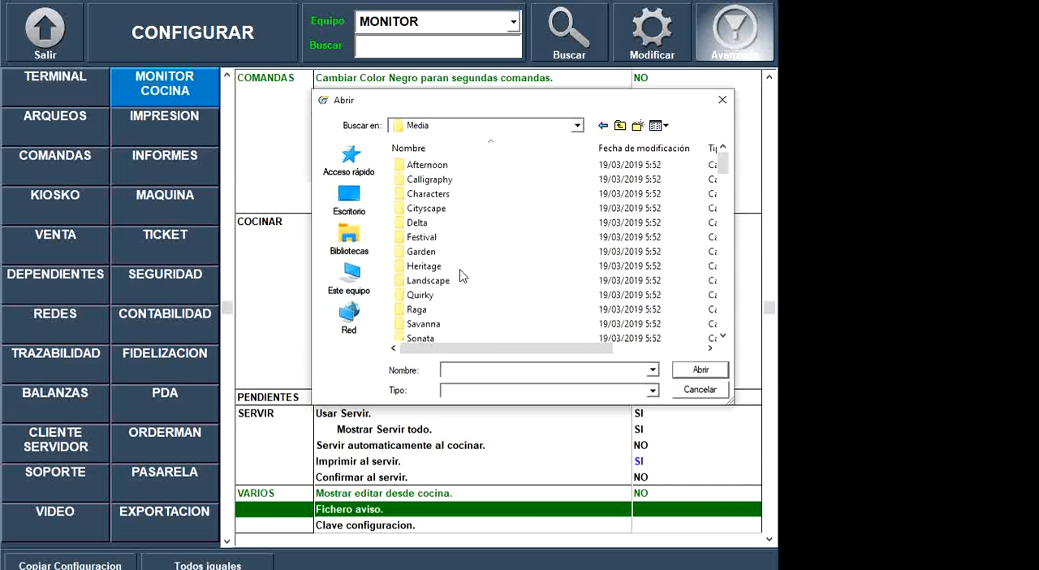
- Choose Alarm01.wav from the Media folder as the Fichero aviso sound
{"action": "double_click", "coordinate": [420, 227]}
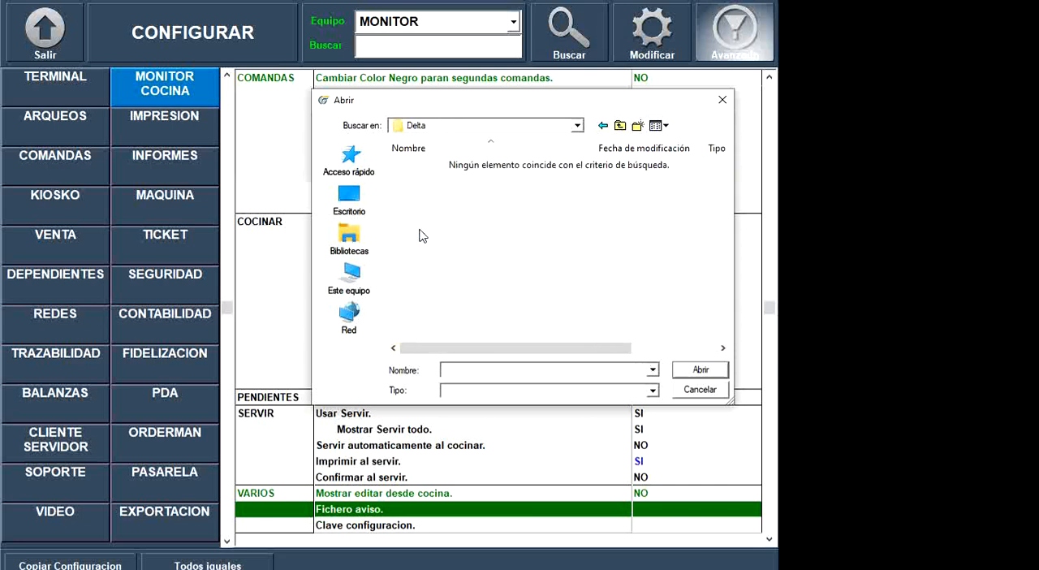
{"action": "left_click", "coordinate": [620, 125]}
{"action": "scroll", "coordinate": [458, 235], "scroll_direction": "down", "scroll_amount": 2}
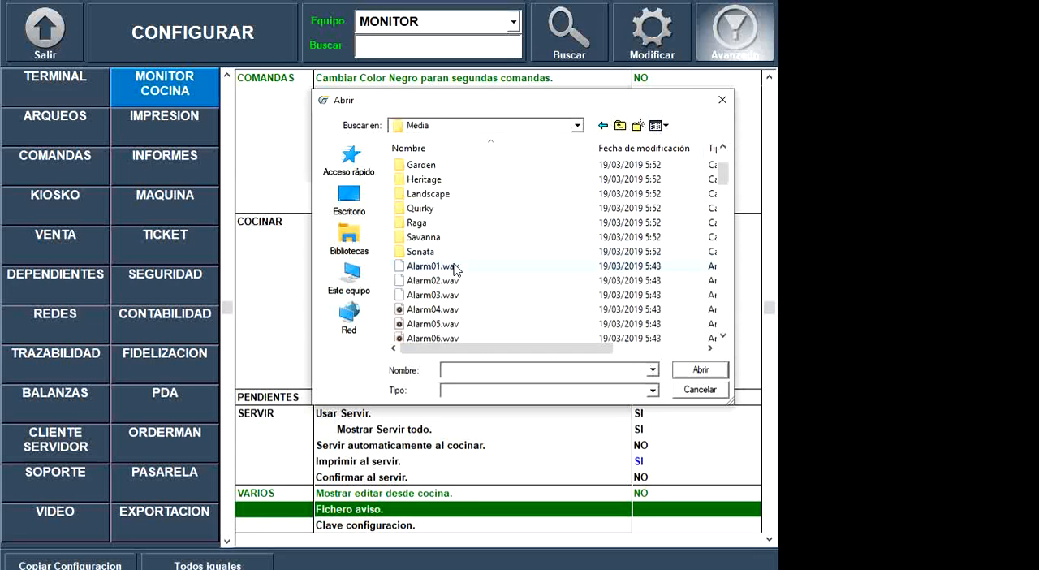
{"action": "double_click", "coordinate": [453, 270]}
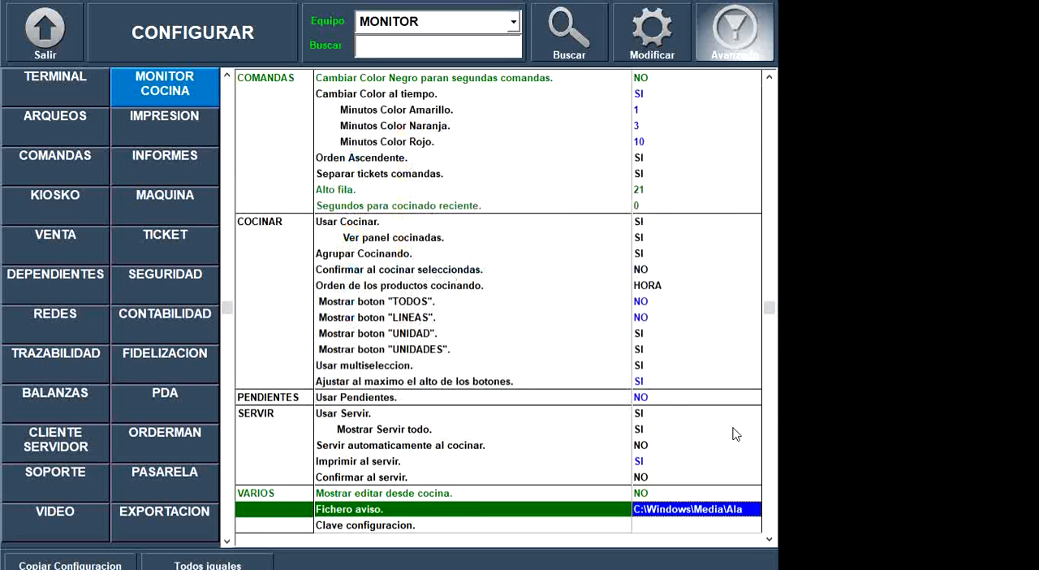
- Leave the terminal configuration and open the kitchen monitor from the PRINCIPAL section
{"action": "left_click", "coordinate": [45, 30]}
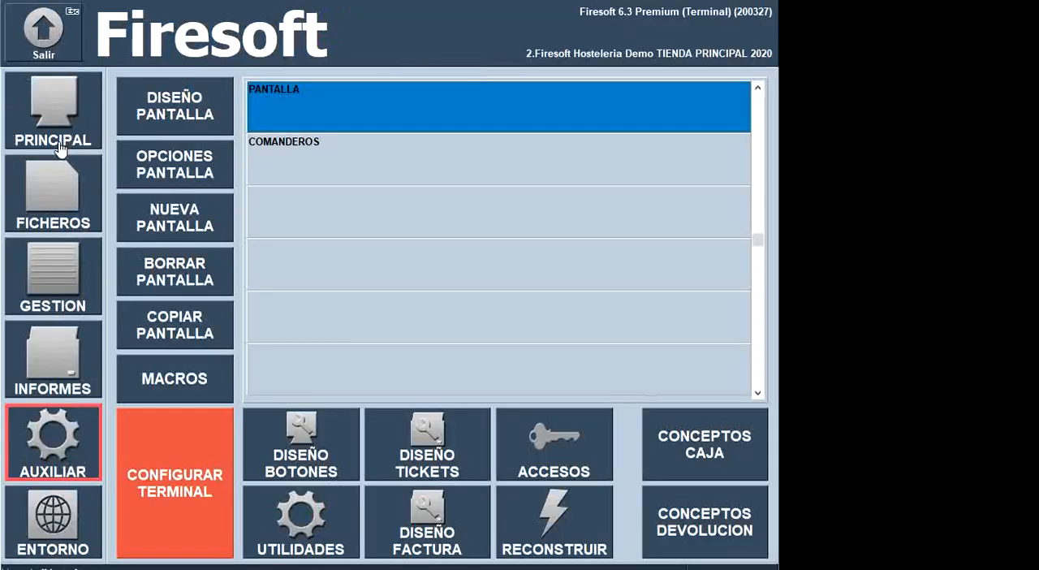
{"action": "left_click", "coordinate": [60, 130]}
{"action": "left_click", "coordinate": [169, 402]}
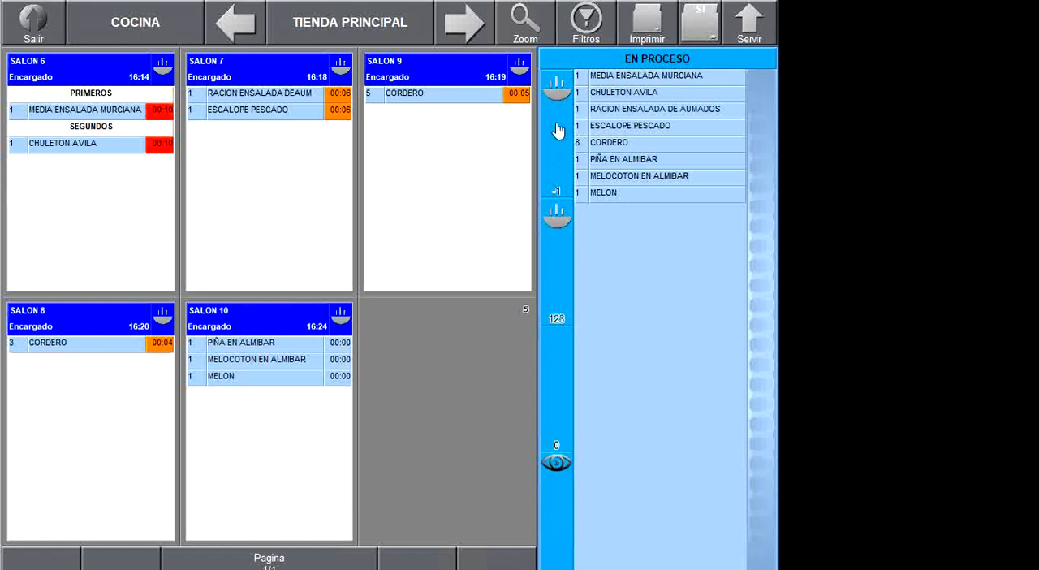
- Select MEDIA ENSALADA MURCIANA and CORDERO in EN PROCESO, and mark 5 units of CORDERO as cooked
{"action": "left_click", "coordinate": [610, 79]}
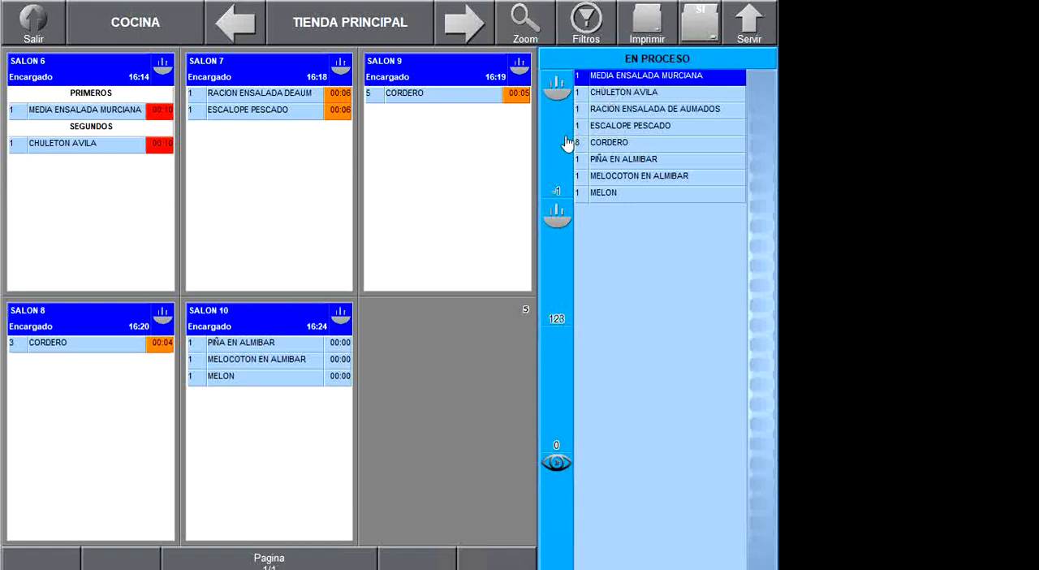
{"action": "left_click", "coordinate": [601, 143]}
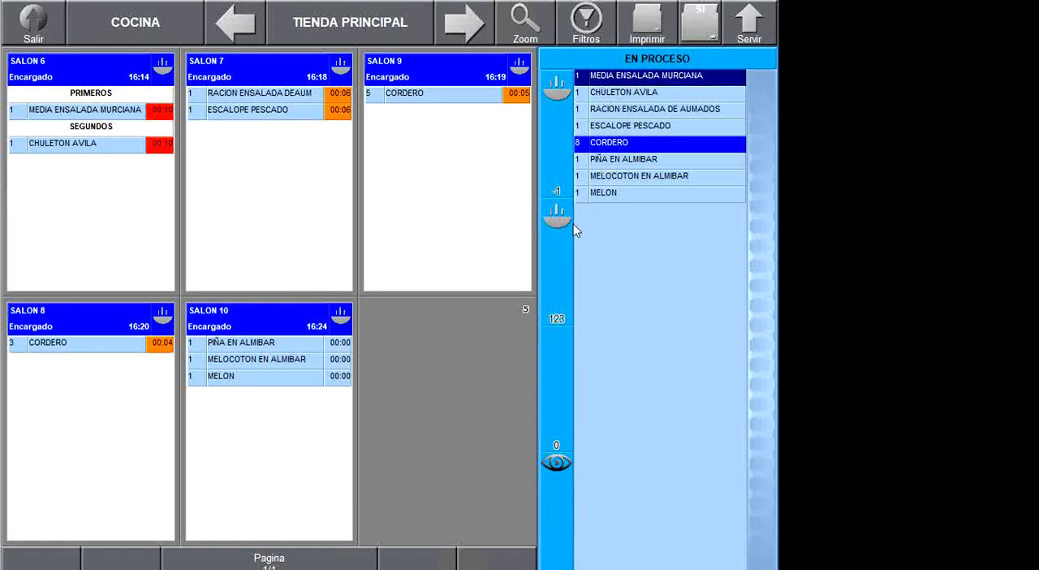
{"action": "left_click", "coordinate": [556, 267]}
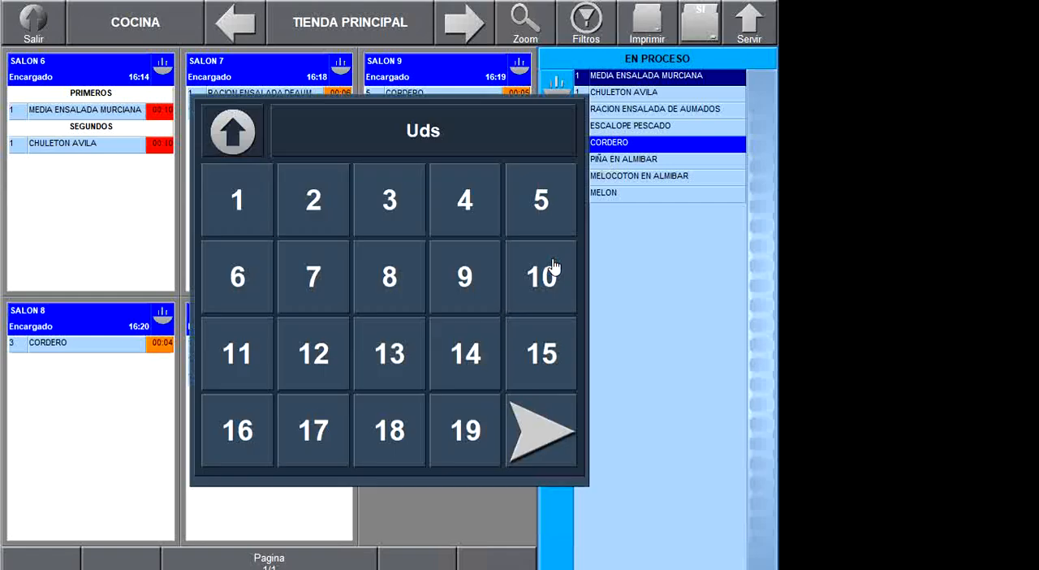
{"action": "left_click", "coordinate": [528, 213]}
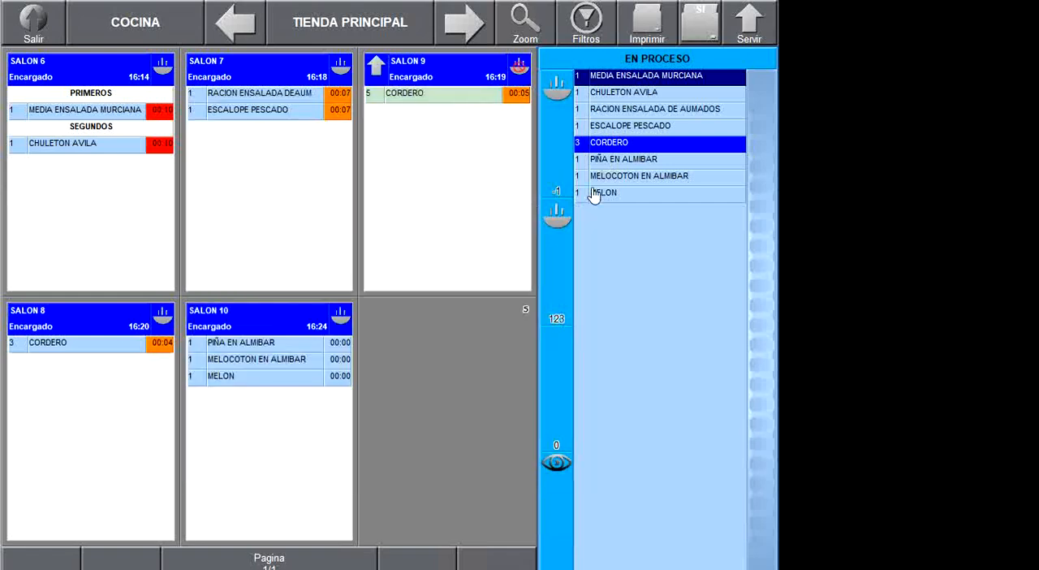
- Reselect CORDERO in EN PROCESO, view only the table orders awaiting it, and restore the view of all orders
{"action": "left_click", "coordinate": [596, 148]}
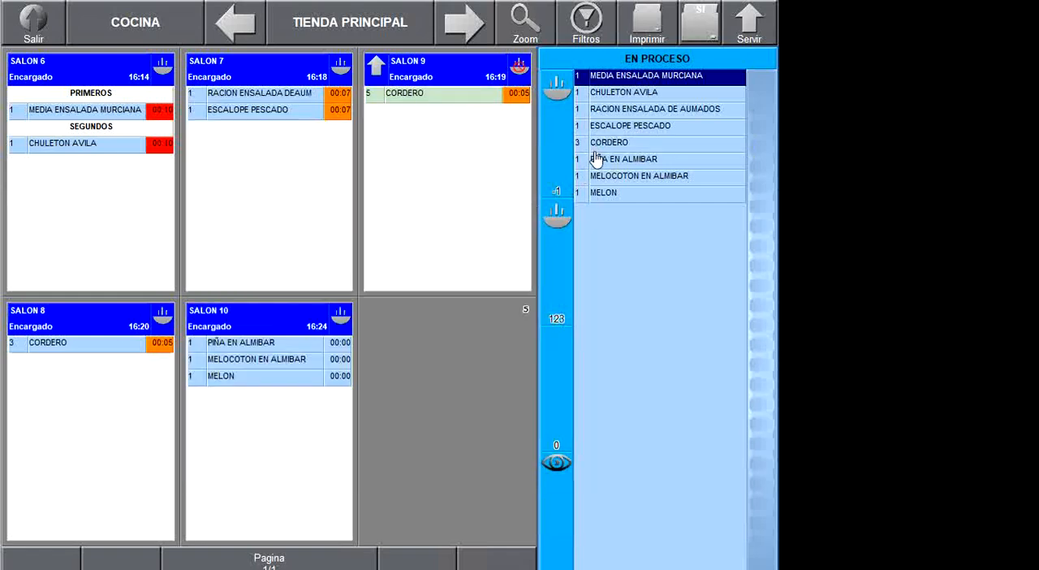
{"action": "left_click", "coordinate": [597, 150]}
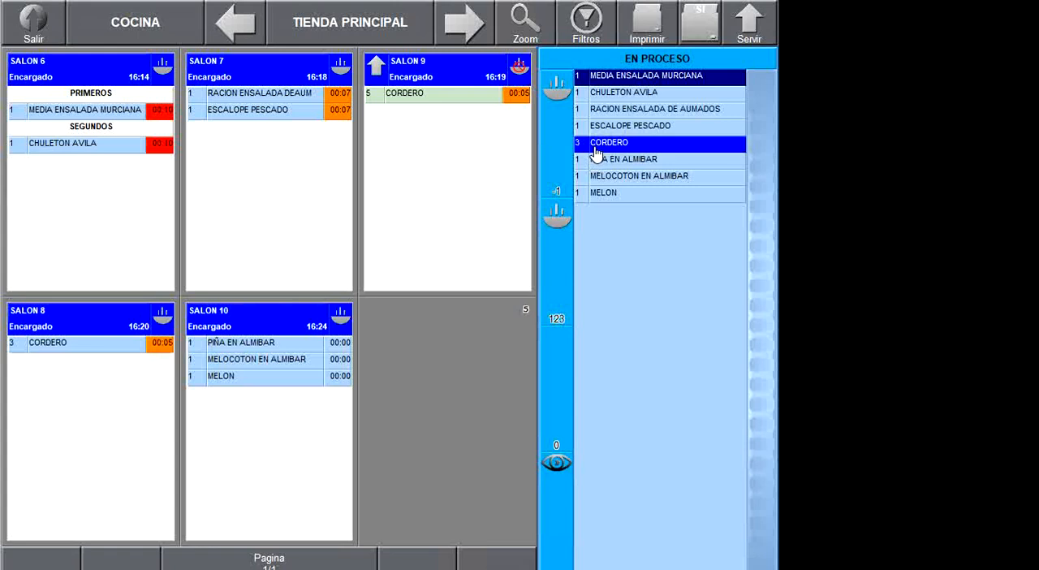
{"action": "left_click", "coordinate": [557, 471]}
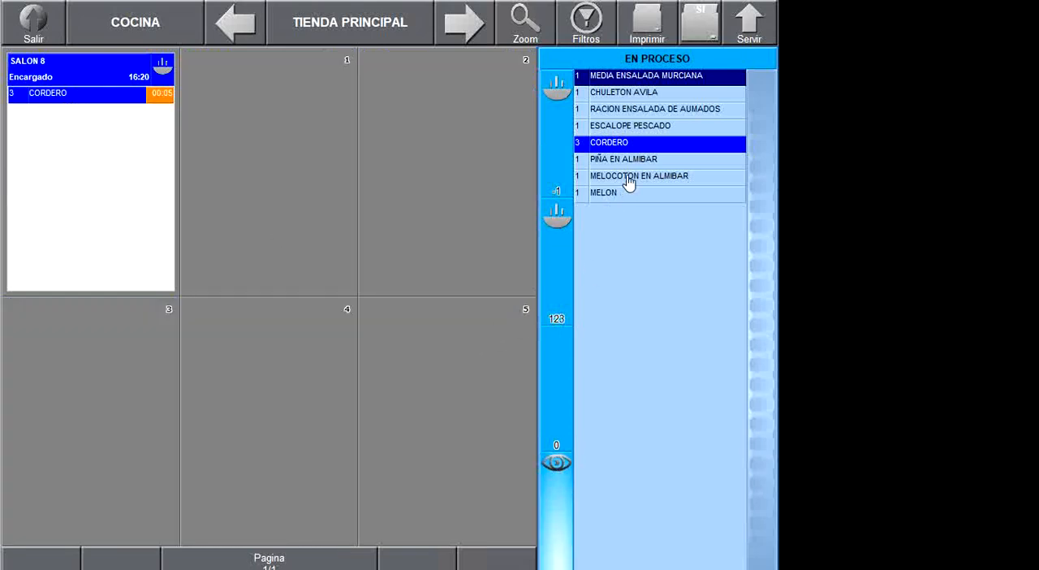
{"action": "left_click", "coordinate": [559, 471]}
- View only the orders containing PIÑA EN ALMIBAR, restore all orders, and repeat the check with SALON 3's new order included
{"action": "left_click", "coordinate": [620, 167]}
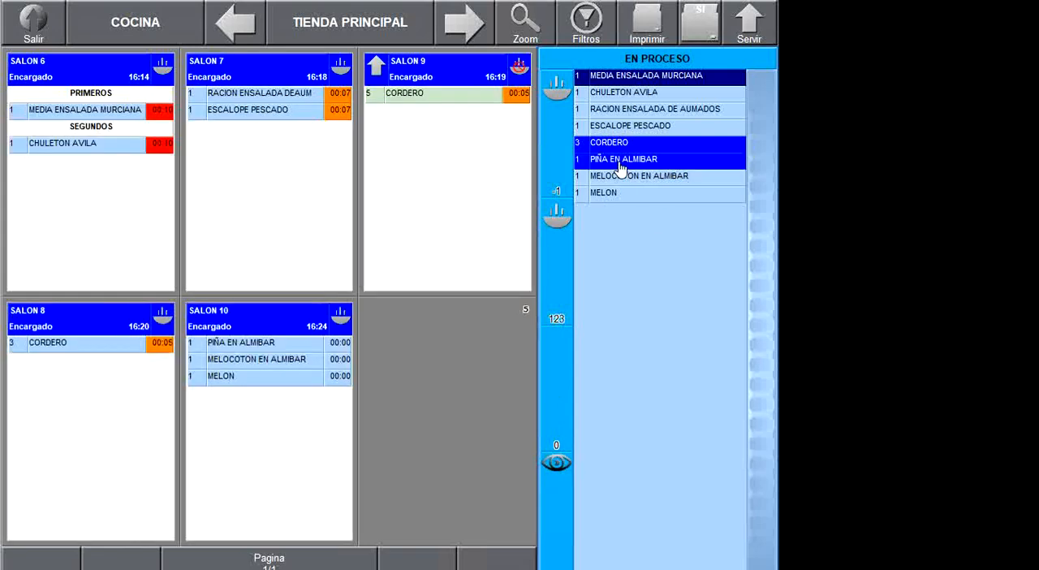
{"action": "left_click", "coordinate": [551, 493]}
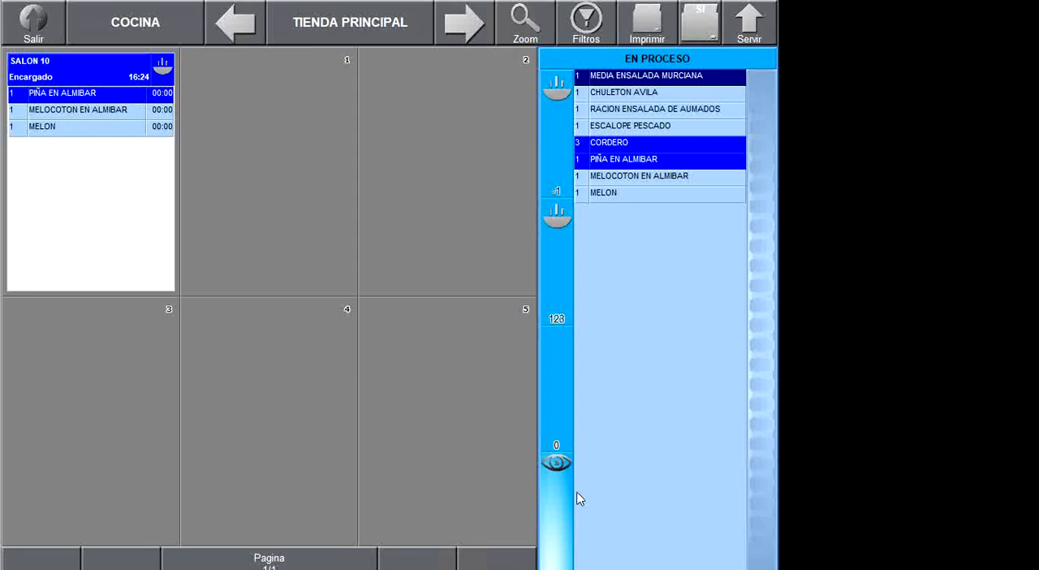
{"action": "left_click", "coordinate": [551, 495]}
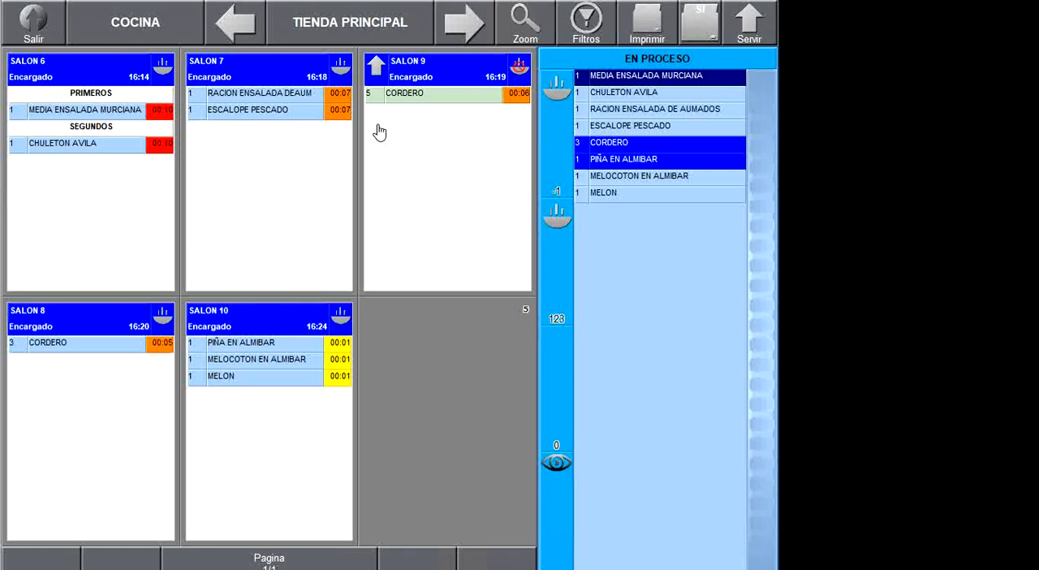
{"action": "left_click", "coordinate": [606, 162]}
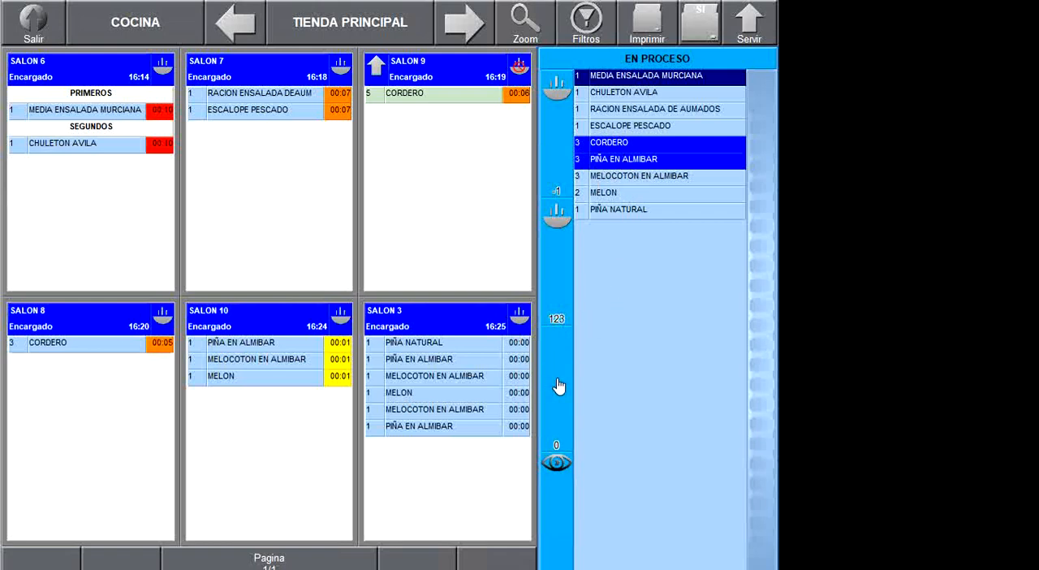
{"action": "left_click", "coordinate": [557, 465]}
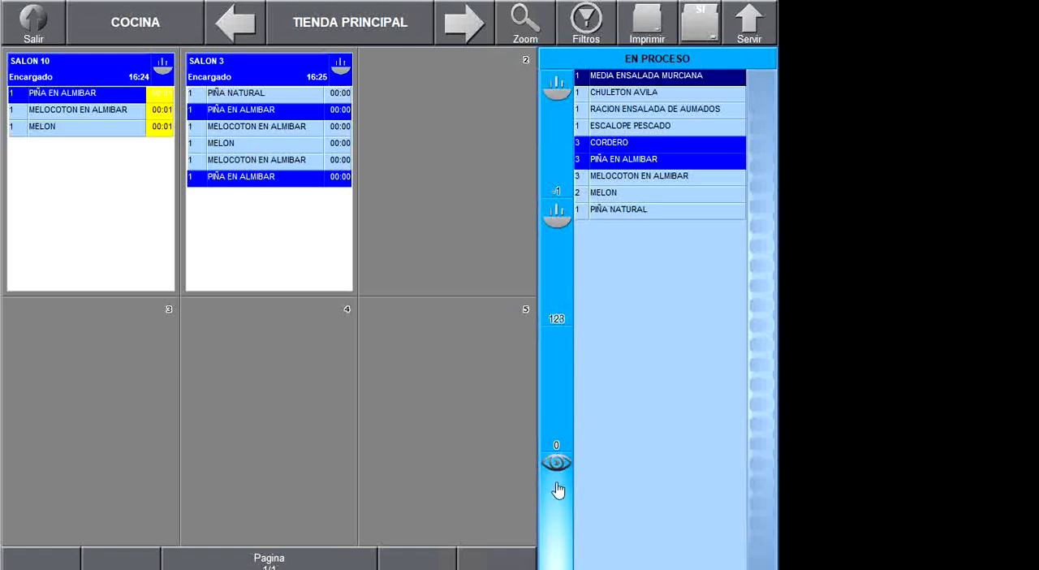
{"action": "left_click", "coordinate": [552, 447]}
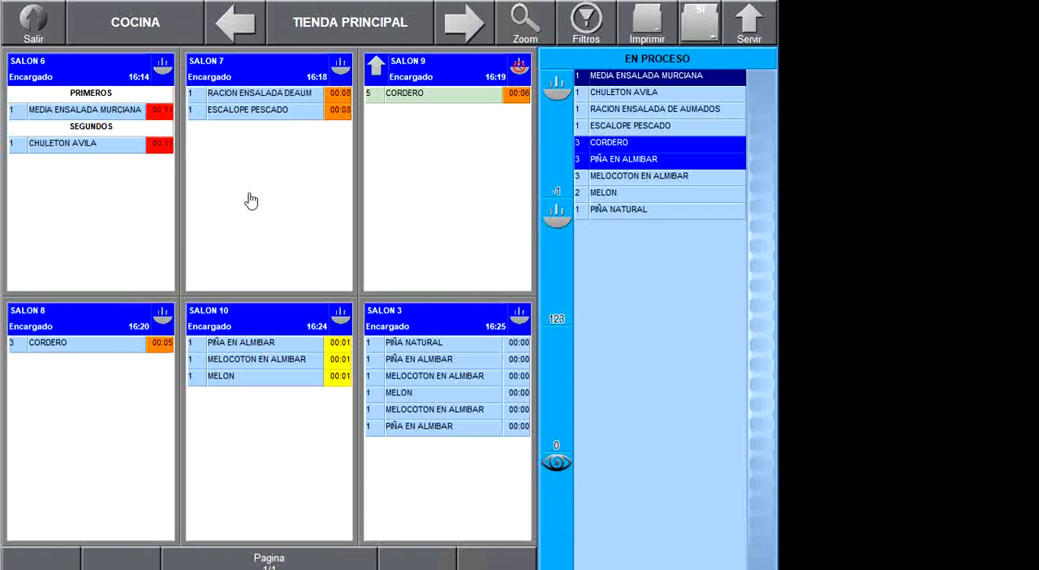
- Enlarge the SALON 3 order and mark PIÑA NATURAL and the first PIÑA EN ALMIBAR as cooked
{"action": "left_click", "coordinate": [452, 496]}
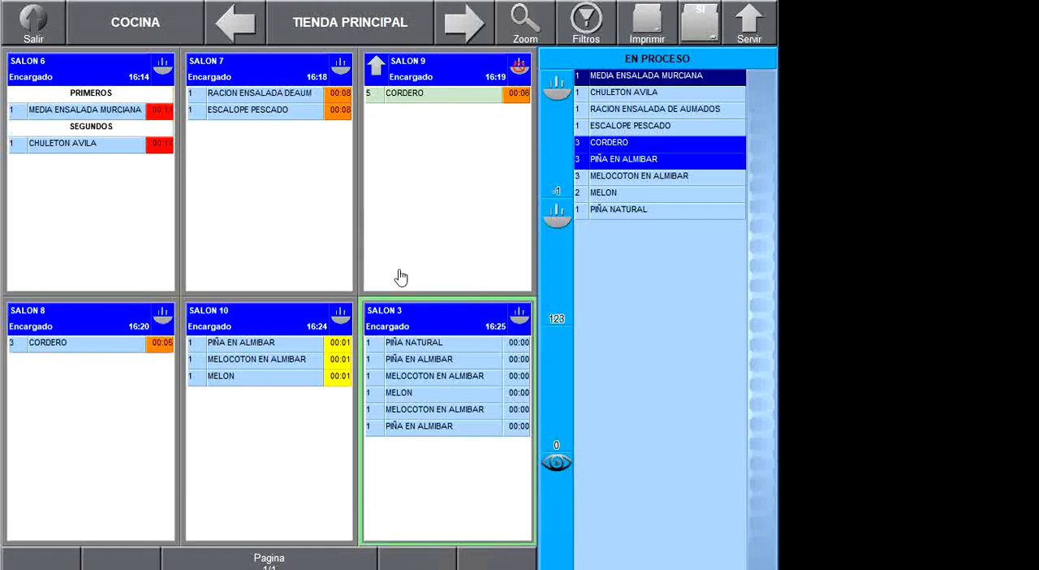
{"action": "left_click", "coordinate": [431, 321]}
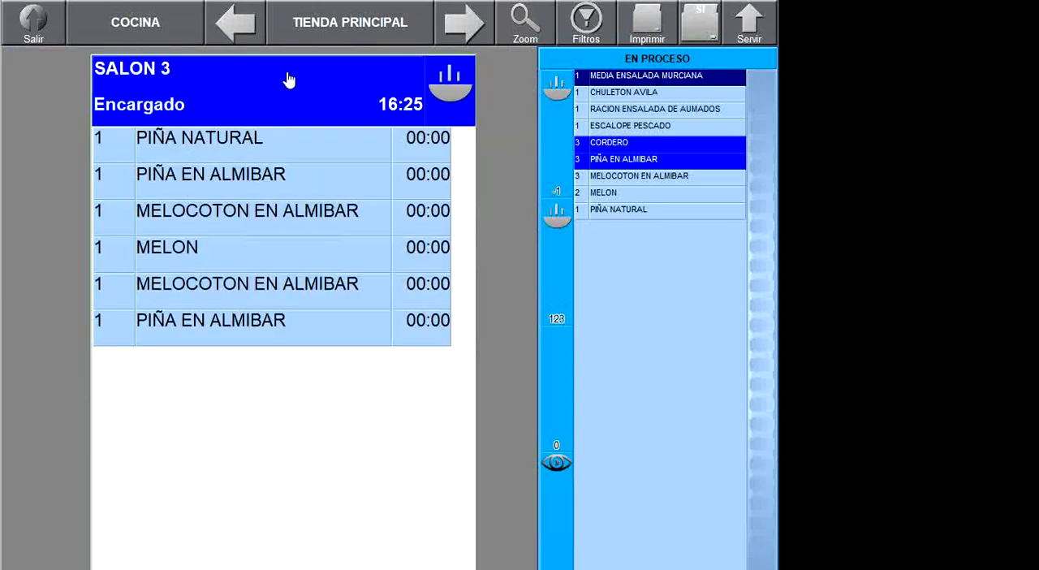
{"action": "left_click", "coordinate": [248, 136]}
{"action": "left_click", "coordinate": [275, 172]}
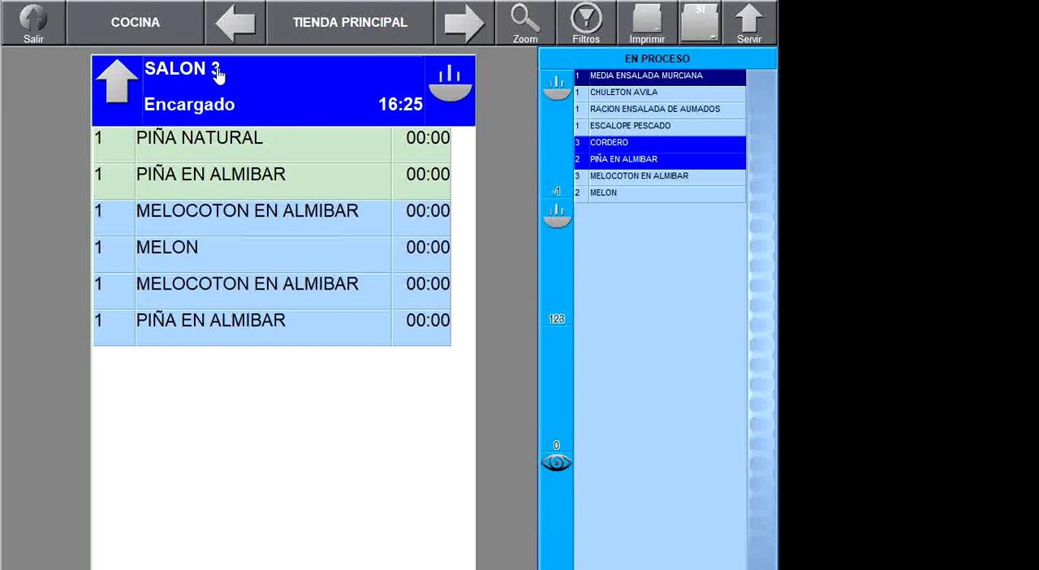
- Mark all remaining SALON 3 products as cooked, serve the order, and close its kitchen ticket preview
{"action": "left_click", "coordinate": [453, 89]}
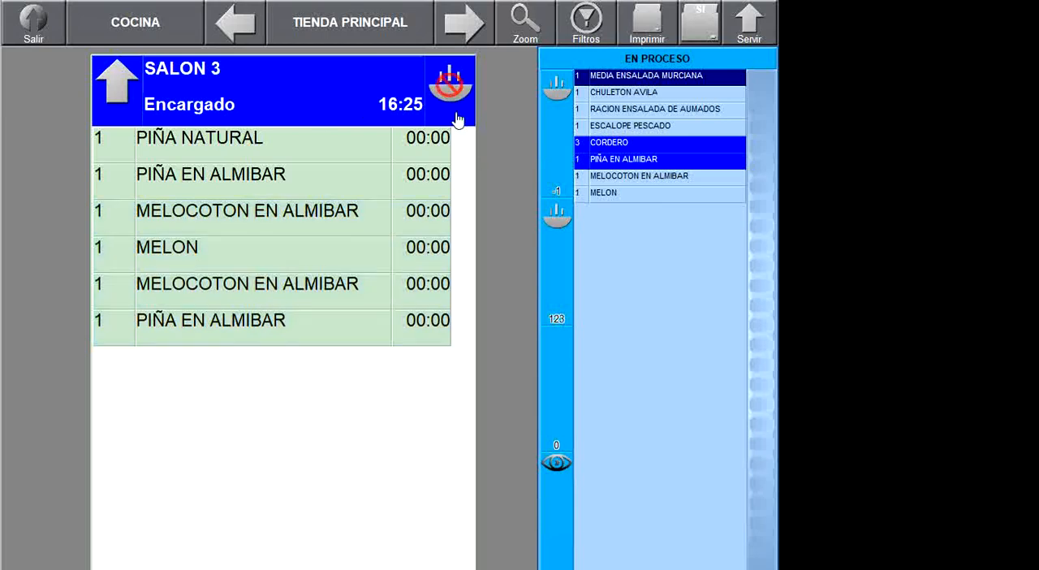
{"action": "left_click", "coordinate": [117, 94]}
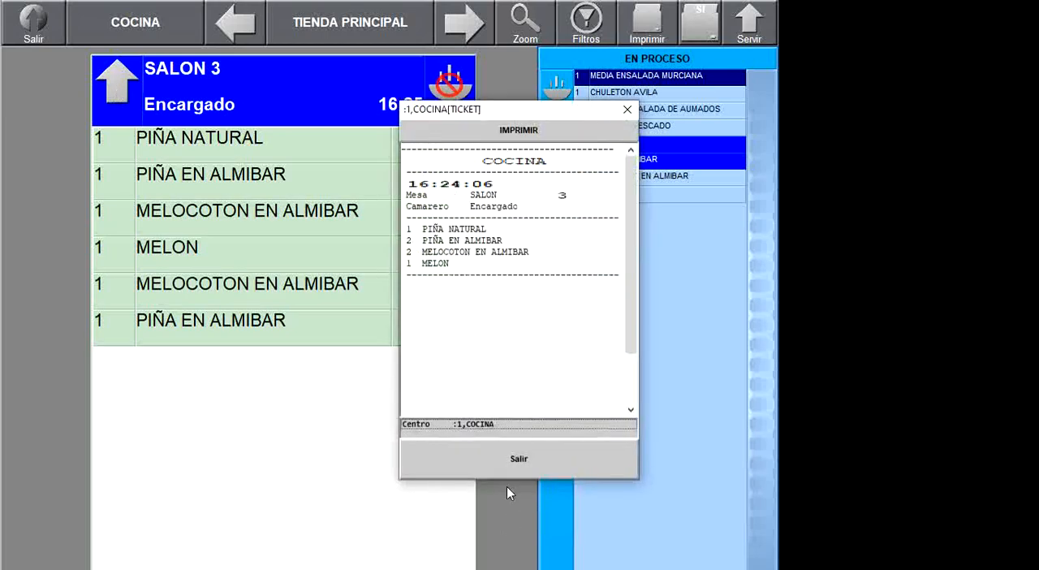
{"action": "left_click", "coordinate": [511, 460]}
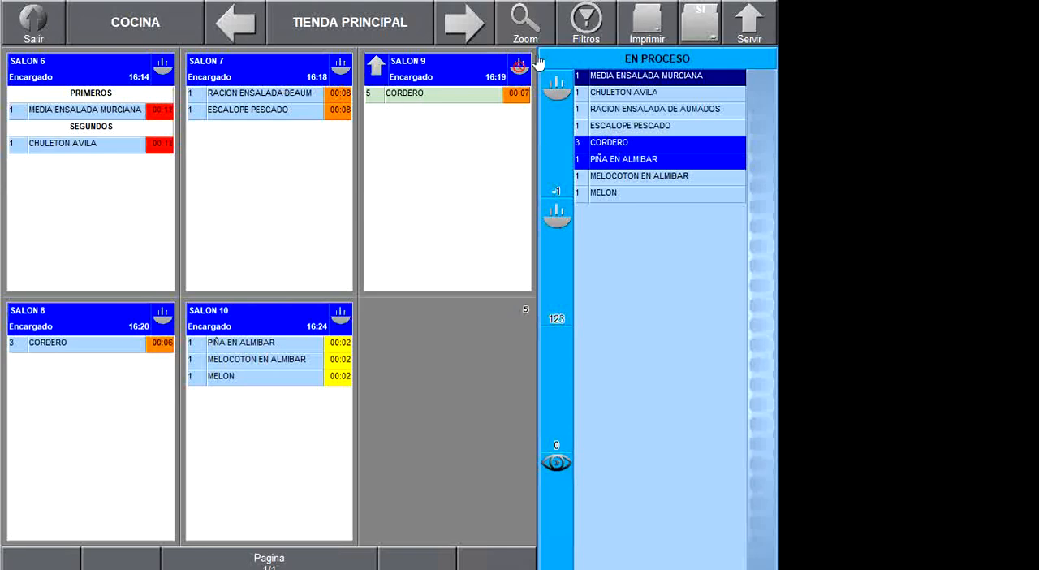
- Enlarge the SALON 9 order to view it, and return to the overview of all orders
{"action": "left_click", "coordinate": [437, 146]}
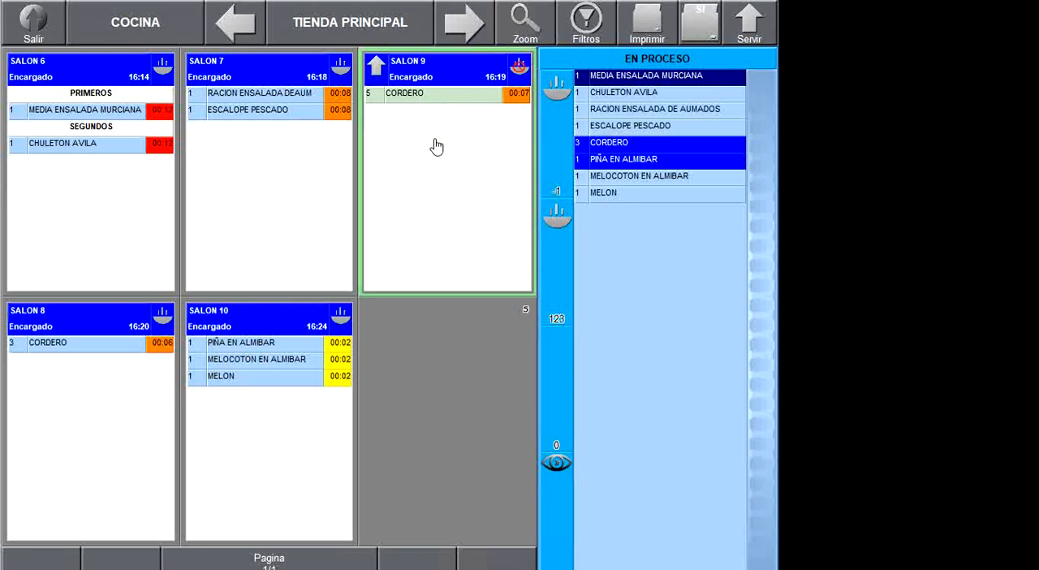
{"action": "left_click", "coordinate": [525, 29]}
{"action": "left_click", "coordinate": [525, 29]}
{"action": "left_click", "coordinate": [528, 19]}
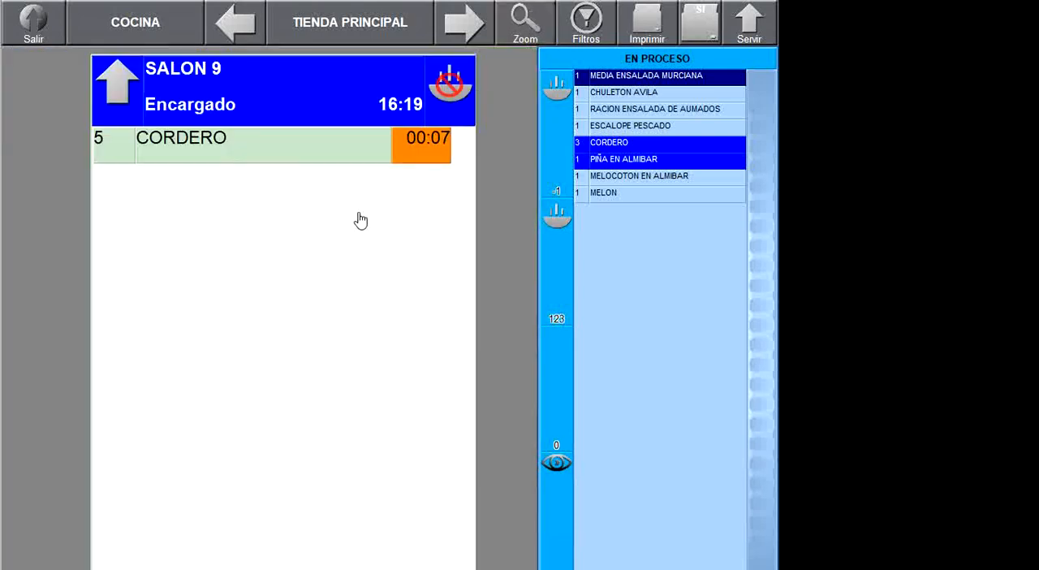
{"action": "left_click", "coordinate": [524, 24]}
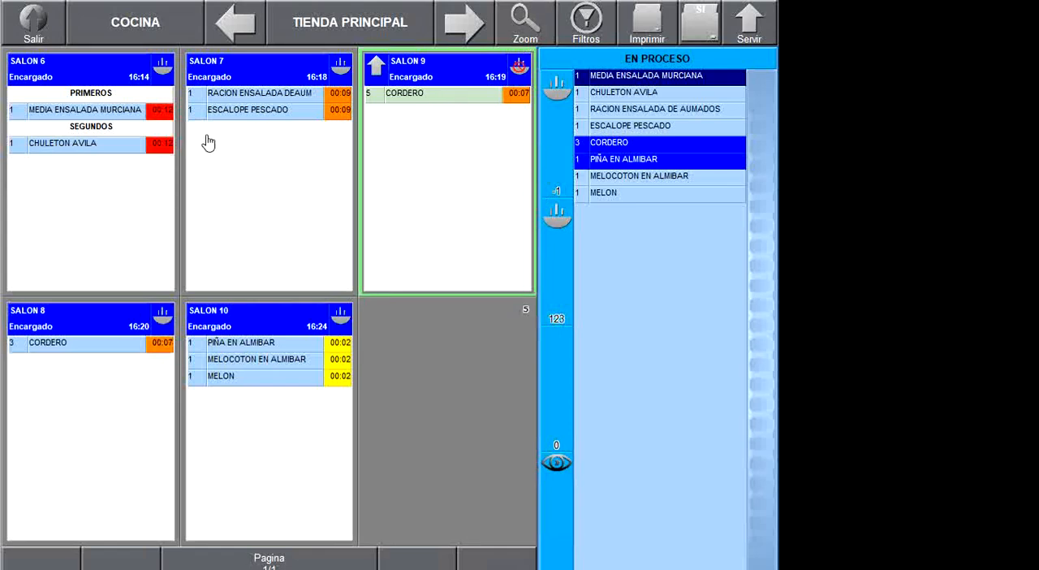
- Check the filter options available on the kitchen monitor, and leave the monitor for the main menu
{"action": "left_click", "coordinate": [584, 34]}
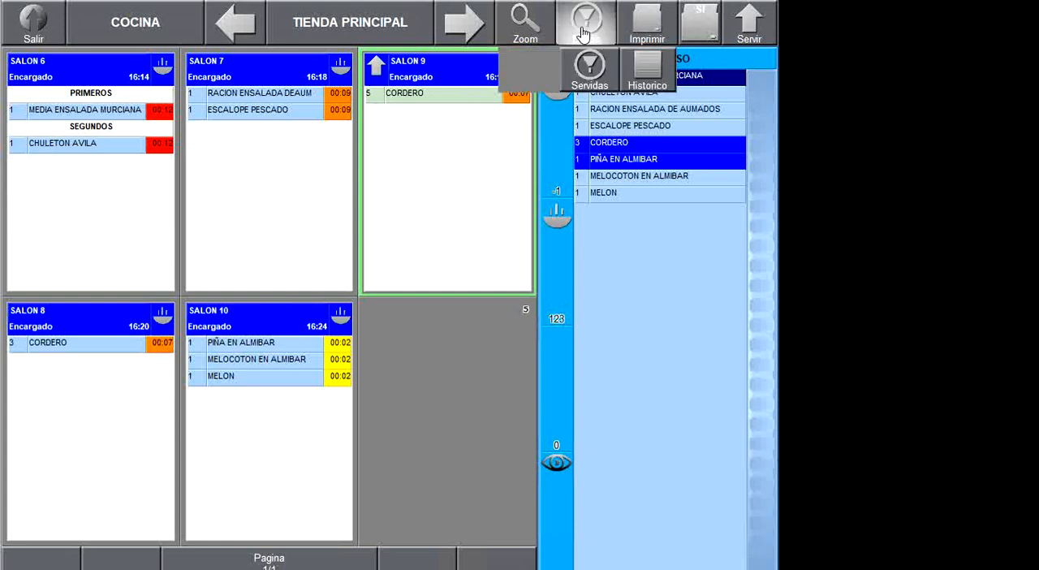
{"action": "left_click", "coordinate": [582, 30]}
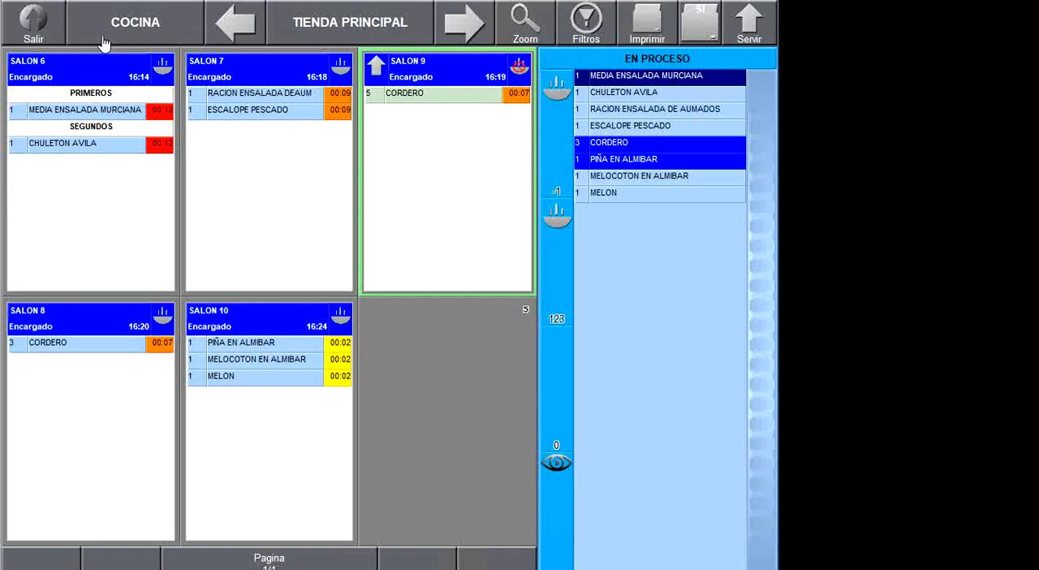
{"action": "left_click", "coordinate": [36, 26]}
- Preview the Cocinadas kitchen report for 16/04/2020 on screen, and close both the preview and the report
{"action": "left_click", "coordinate": [65, 369]}
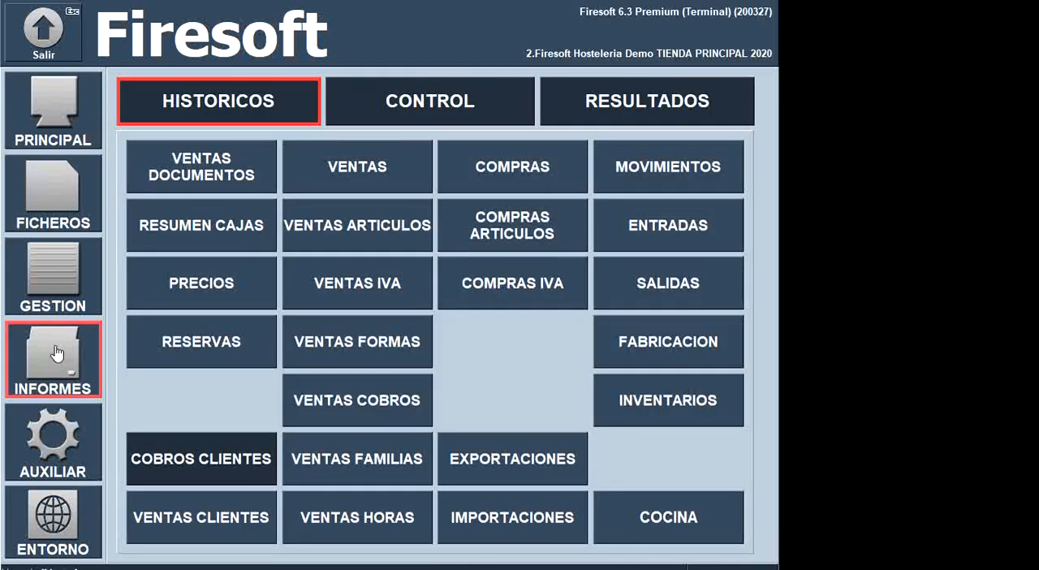
{"action": "left_click", "coordinate": [685, 529]}
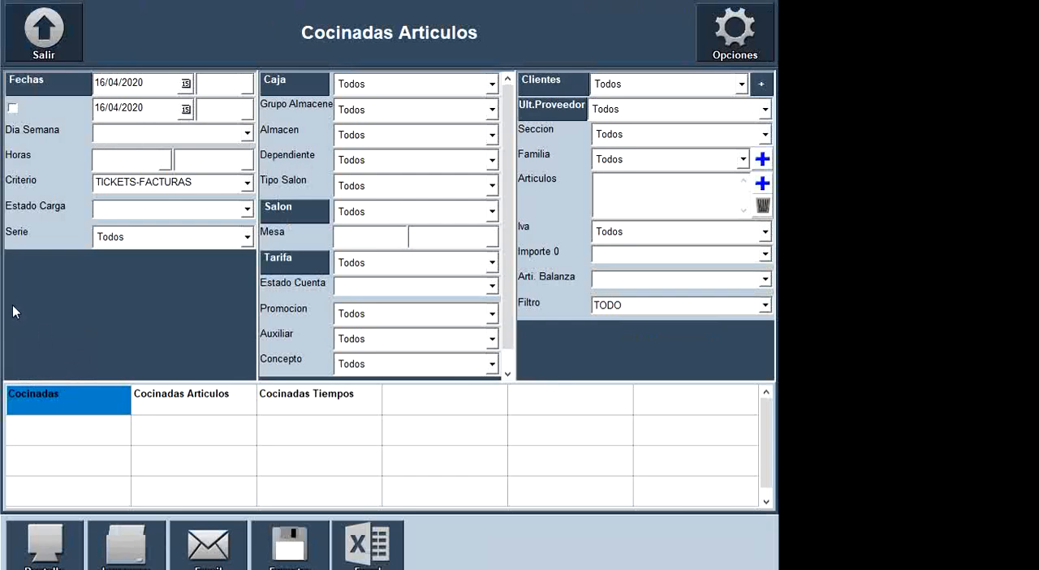
{"action": "left_click", "coordinate": [45, 542]}
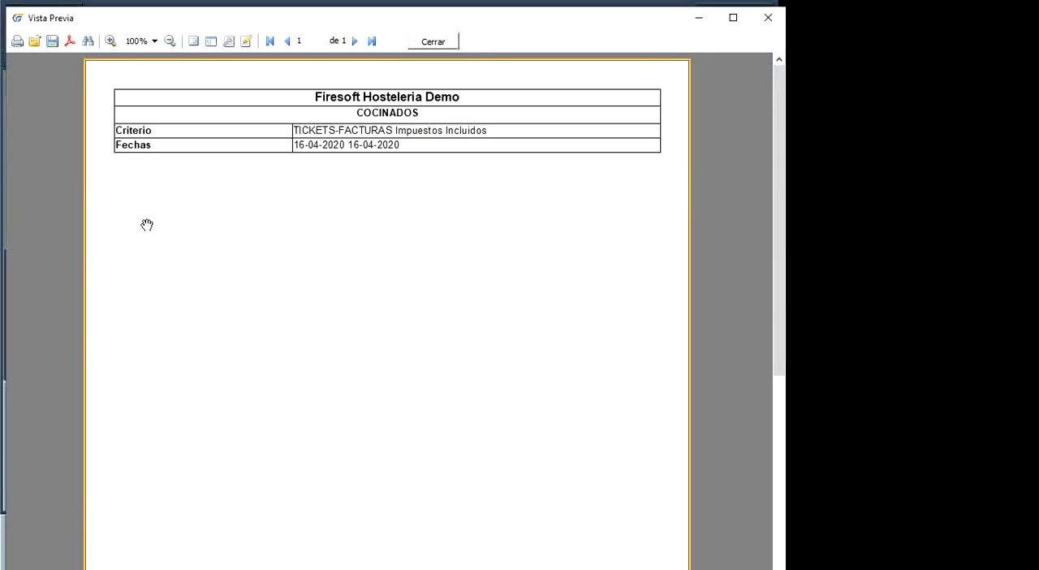
{"action": "left_click", "coordinate": [436, 42]}
{"action": "left_click", "coordinate": [63, 34]}
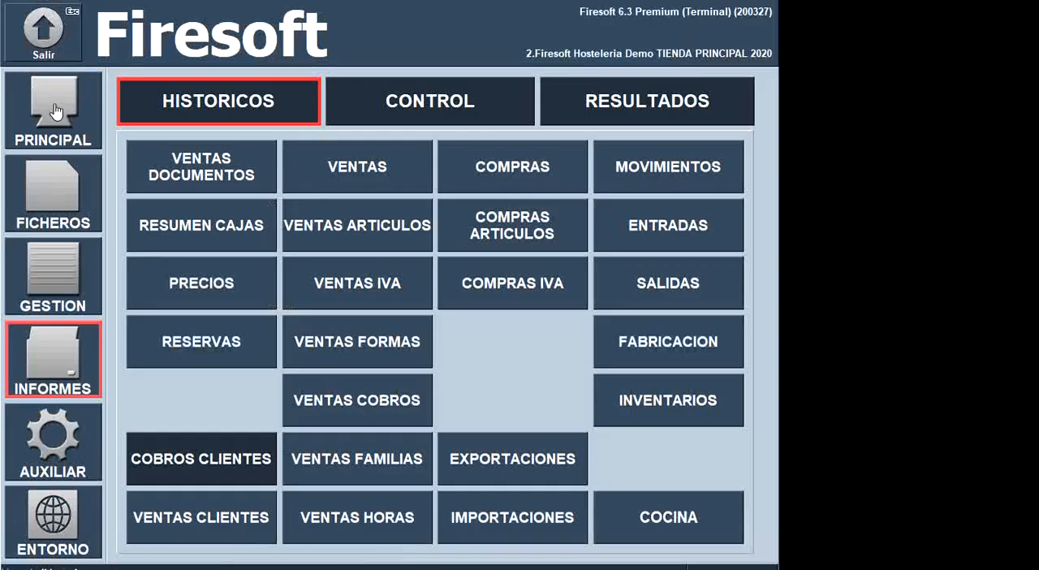
- Open SALON table 11 in sales as Encargado, and charge its account in cash
{"action": "left_click", "coordinate": [57, 112]}
{"action": "left_click", "coordinate": [179, 136]}
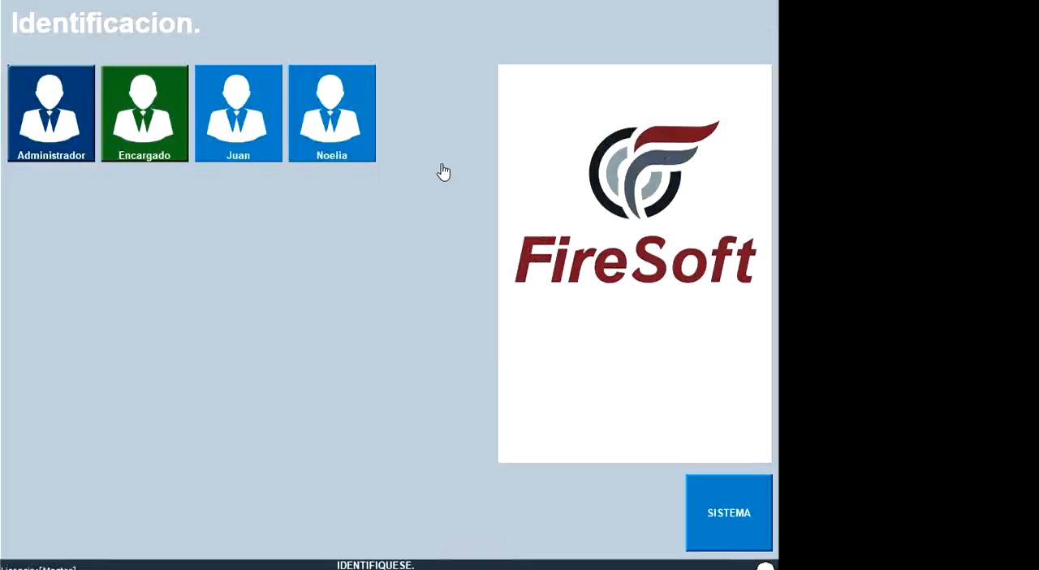
{"action": "left_click", "coordinate": [156, 121]}
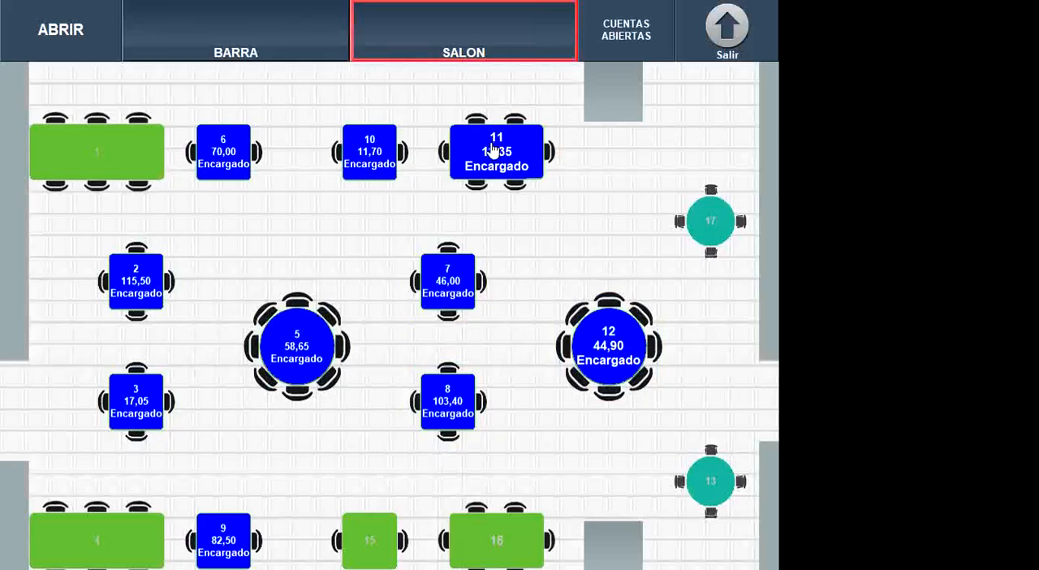
{"action": "left_click", "coordinate": [494, 149]}
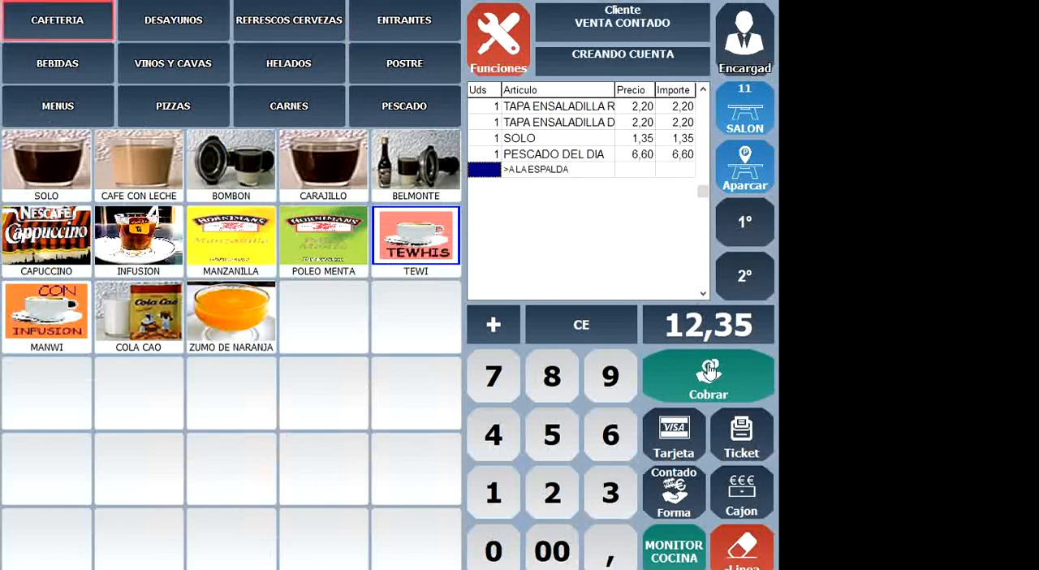
{"action": "left_click", "coordinate": [709, 371]}
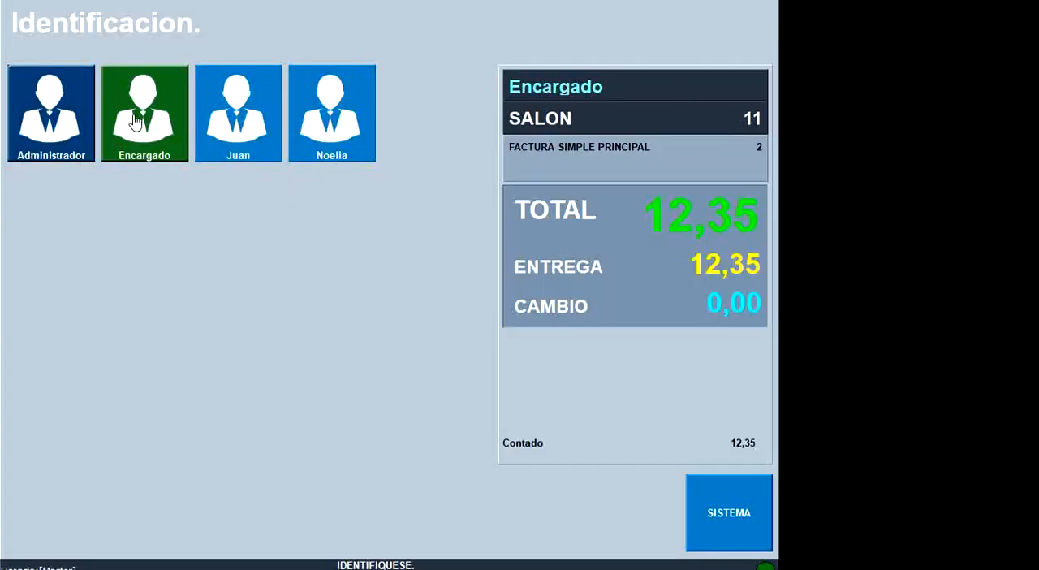
{"action": "left_click", "coordinate": [136, 122]}
- Charge all open table accounts at once, and identify as Administrador to return to the sales screen
{"action": "left_click", "coordinate": [756, 109]}
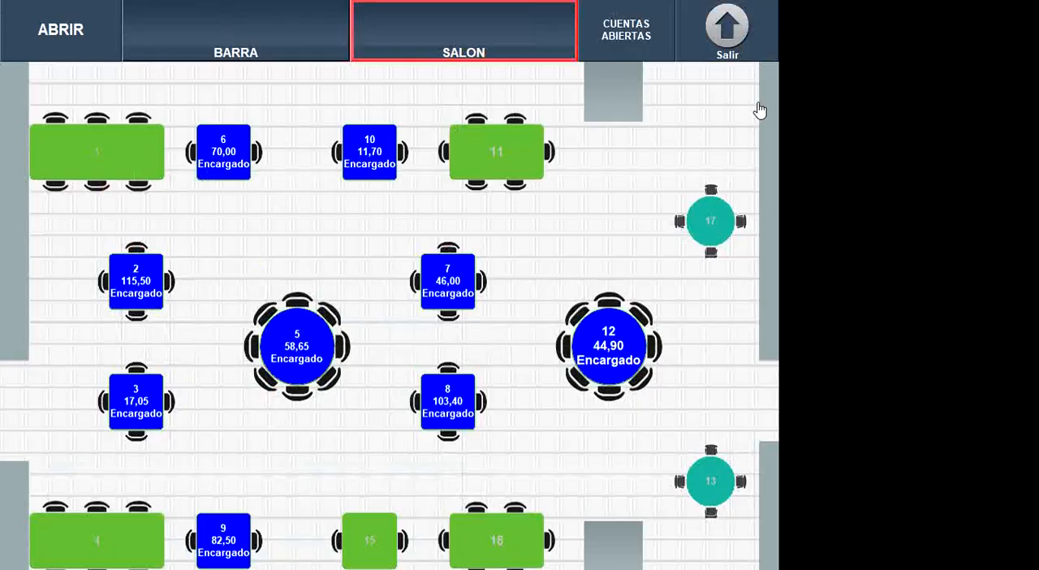
{"action": "left_click", "coordinate": [622, 28]}
{"action": "left_click", "coordinate": [479, 34]}
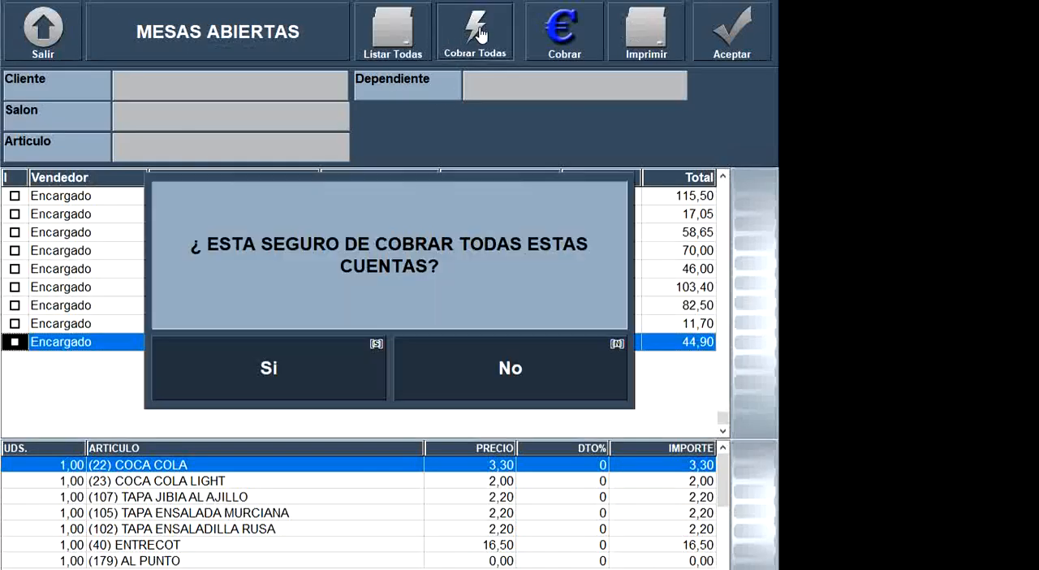
{"action": "left_click", "coordinate": [260, 365]}
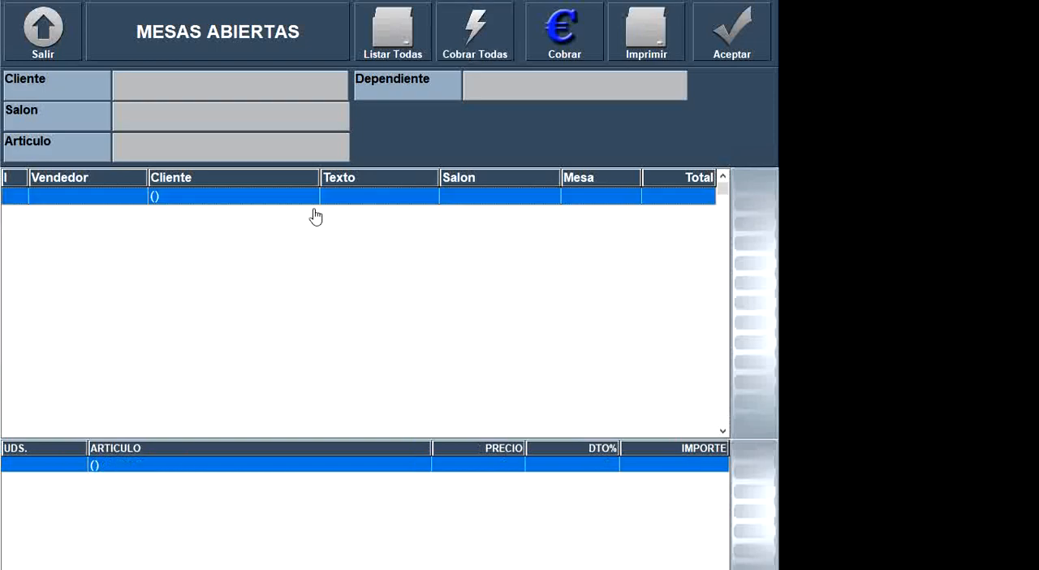
{"action": "left_click", "coordinate": [729, 40]}
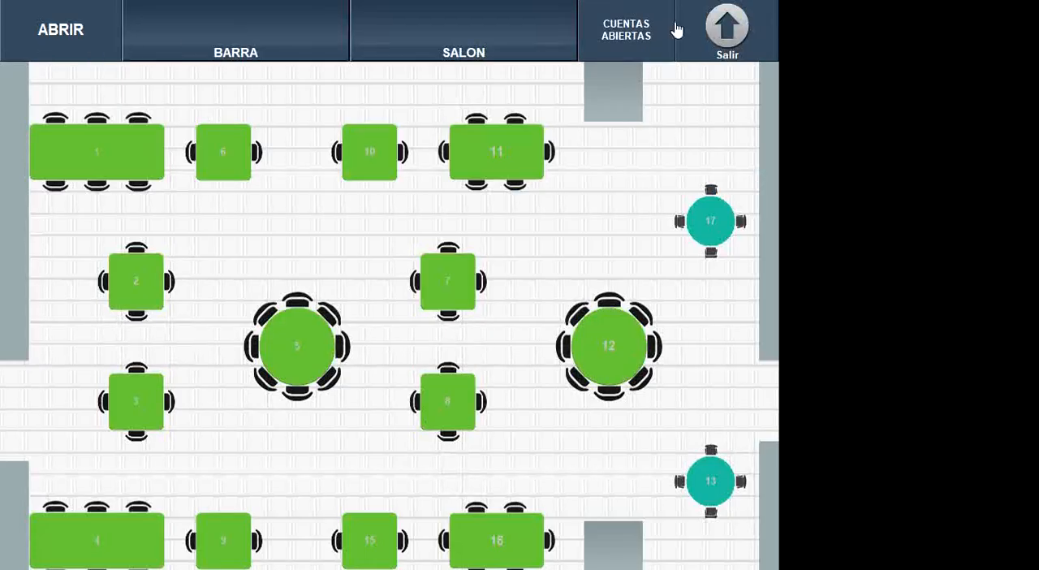
{"action": "left_click", "coordinate": [718, 36]}
{"action": "left_click", "coordinate": [719, 37]}
{"action": "left_click", "coordinate": [40, 154]}
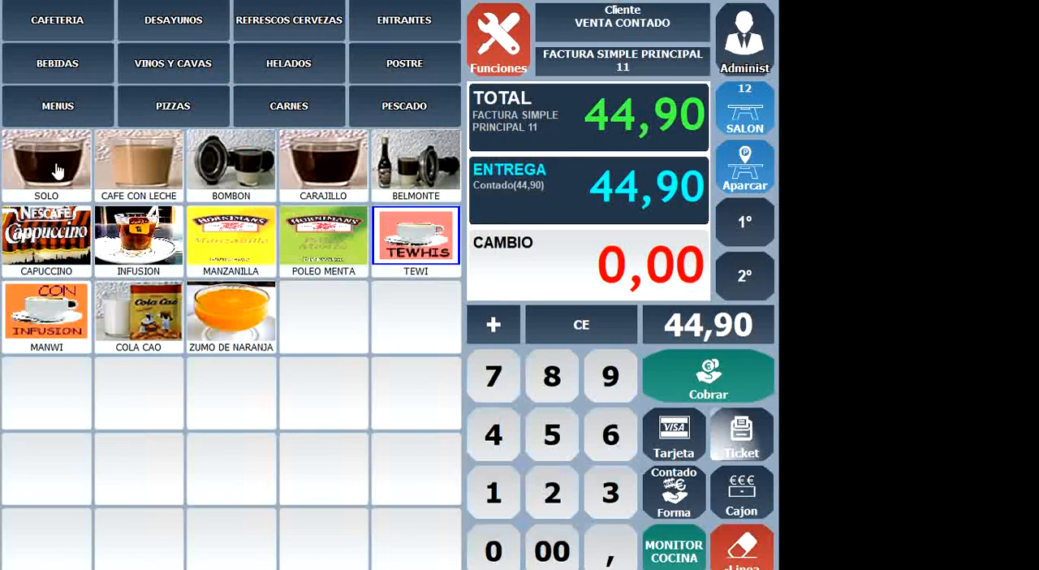
- Leave sales, preview the Cocinadas kitchen report for 16/04/2020 on screen, read its cooked products, and close the preview
{"action": "left_click", "coordinate": [493, 42]}
{"action": "left_click", "coordinate": [38, 36]}
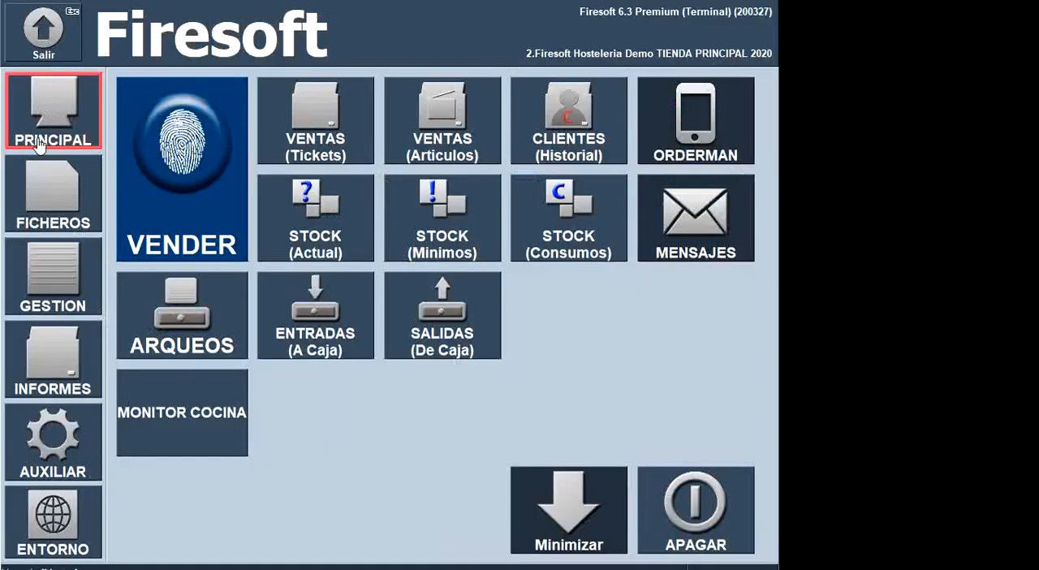
{"action": "left_click", "coordinate": [65, 341]}
{"action": "left_click", "coordinate": [696, 508]}
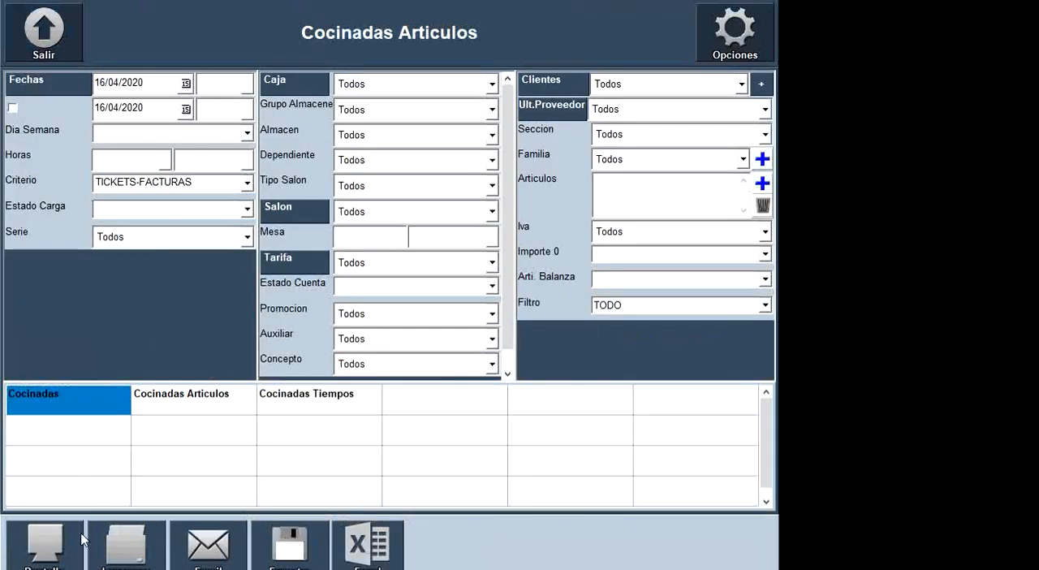
{"action": "left_click", "coordinate": [45, 543]}
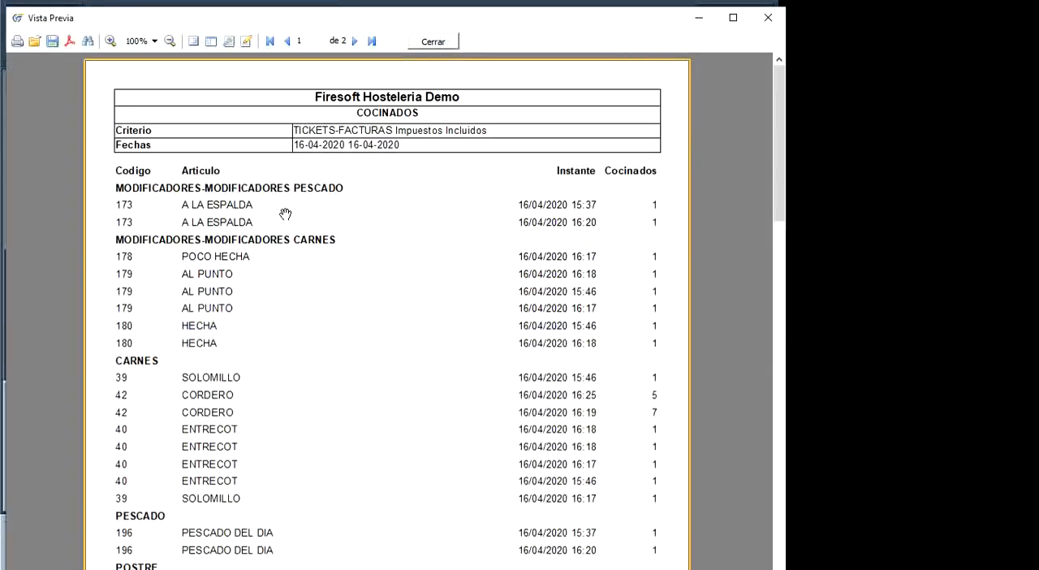
{"action": "scroll", "coordinate": [331, 288], "scroll_direction": "down", "scroll_amount": 5}
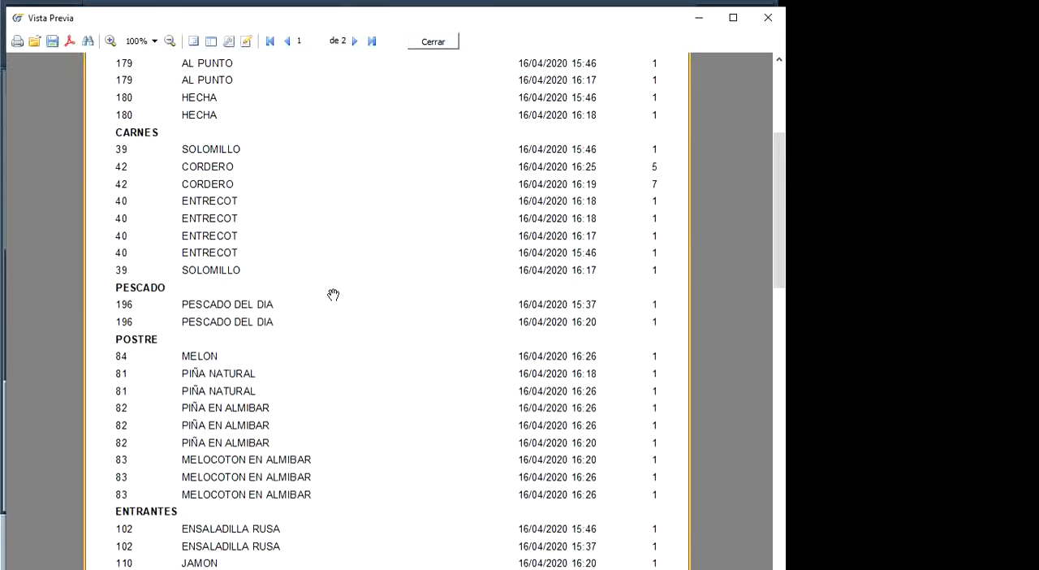
{"action": "left_click", "coordinate": [431, 42]}
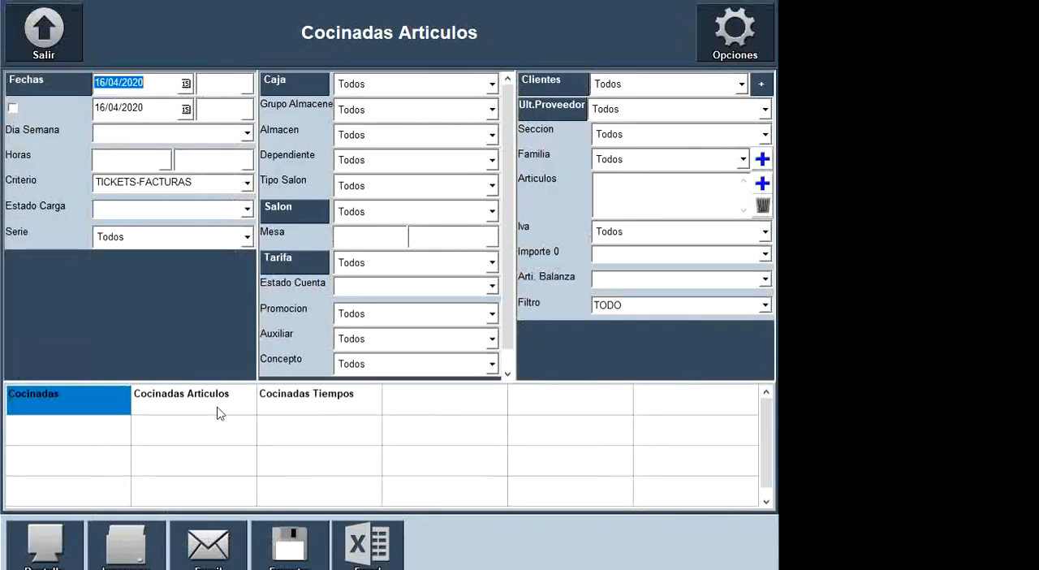
- Preview the Cocinadas Tiempos report to examine the cooking times per product, and leave the kitchen reports
{"action": "left_click", "coordinate": [300, 410]}
{"action": "left_click", "coordinate": [62, 542]}
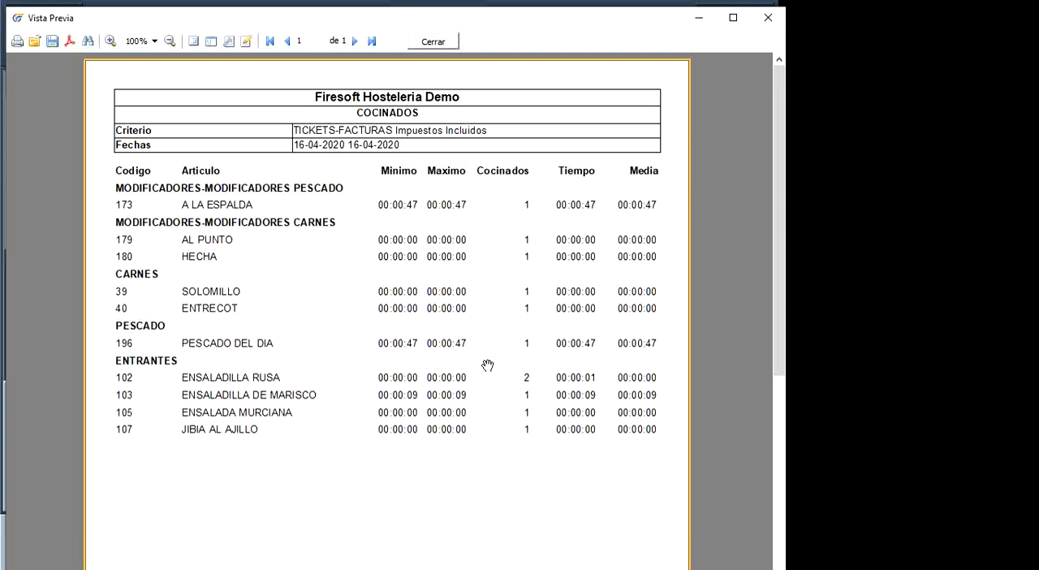
{"action": "scroll", "coordinate": [491, 353], "scroll_direction": "down", "scroll_amount": 2}
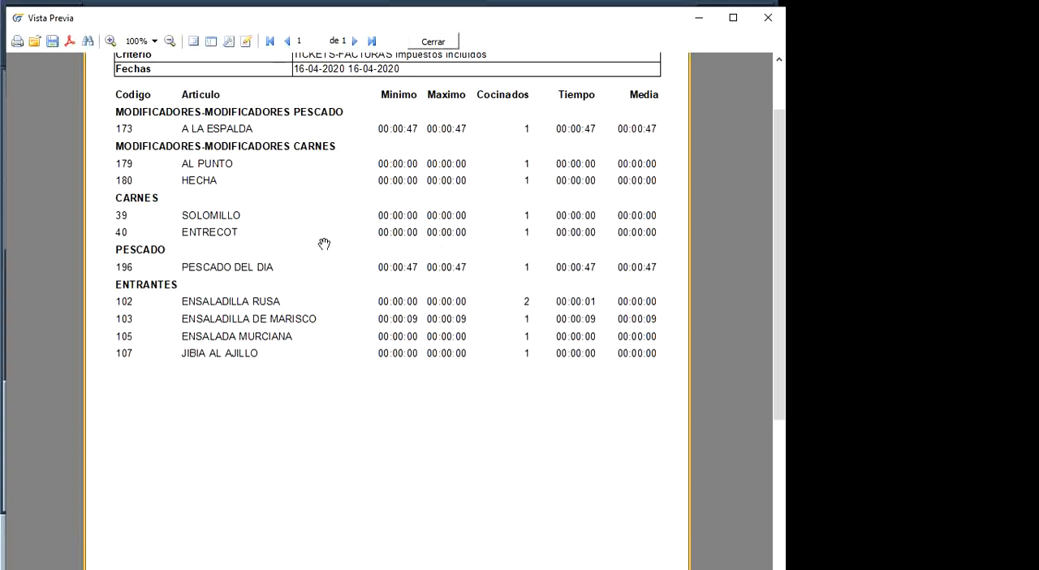
{"action": "scroll", "coordinate": [325, 246], "scroll_direction": "up", "scroll_amount": 2}
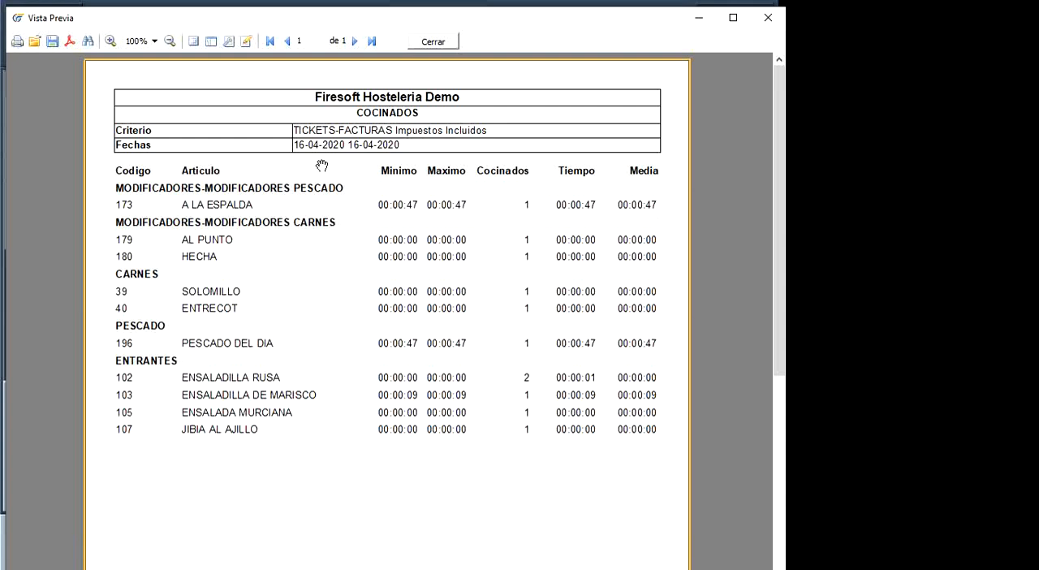
{"action": "left_click", "coordinate": [435, 42]}
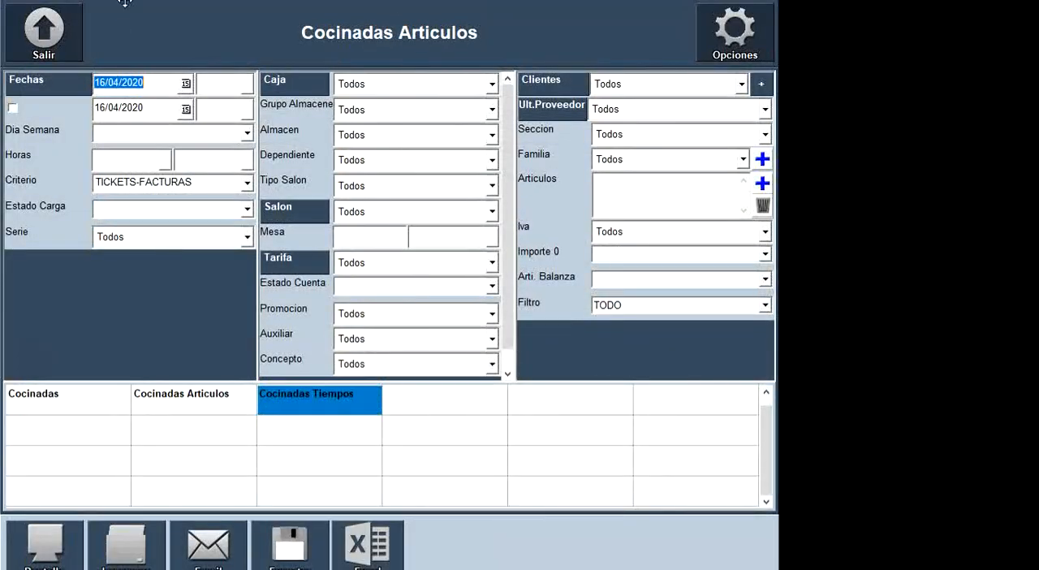
{"action": "left_click", "coordinate": [54, 41]}
- Return to the sales screen as Encargado and display the PESCADO products
{"action": "left_click", "coordinate": [63, 120]}
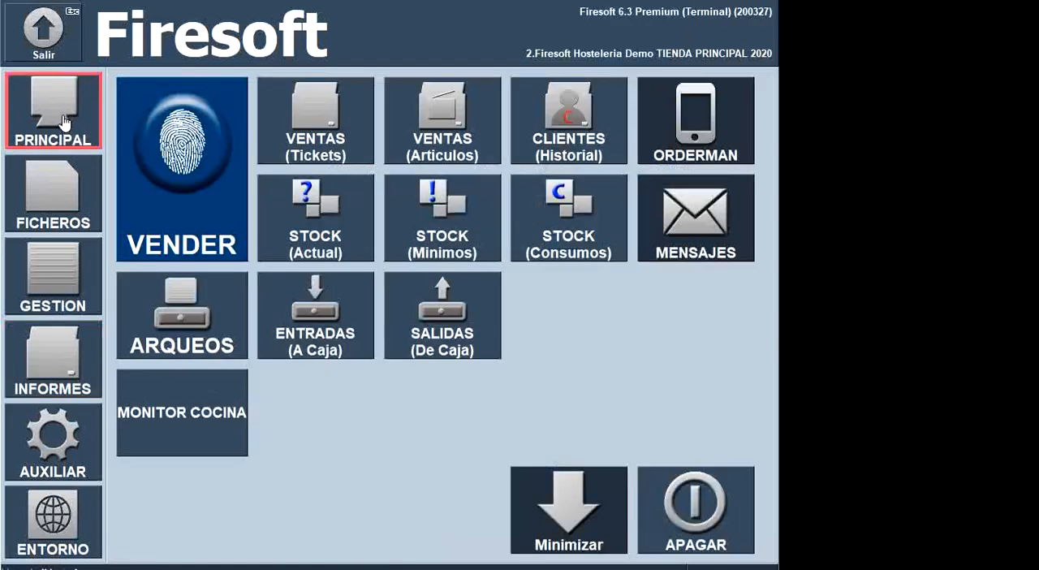
{"action": "left_click", "coordinate": [187, 173]}
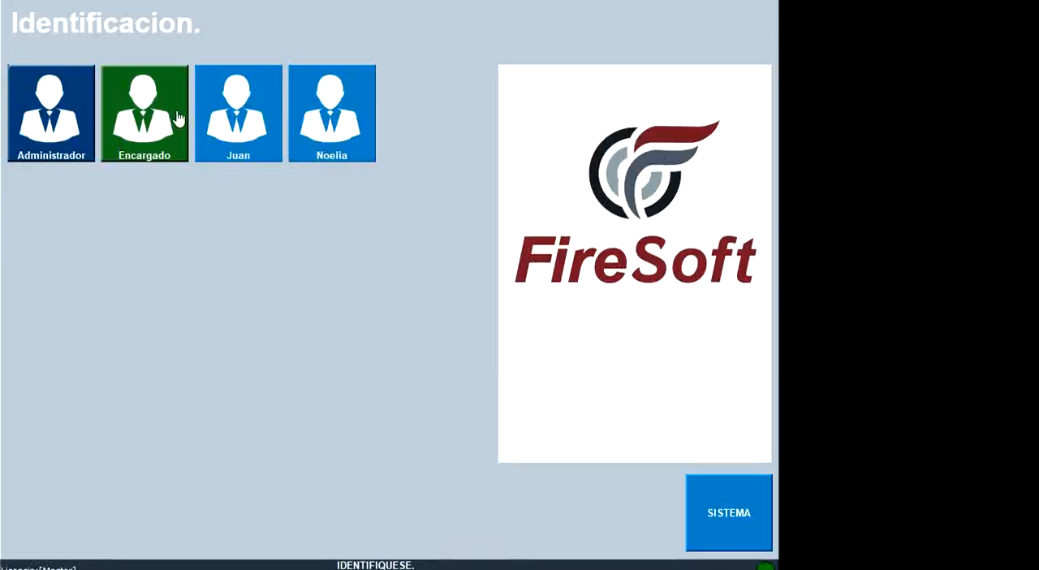
{"action": "left_click", "coordinate": [132, 146]}
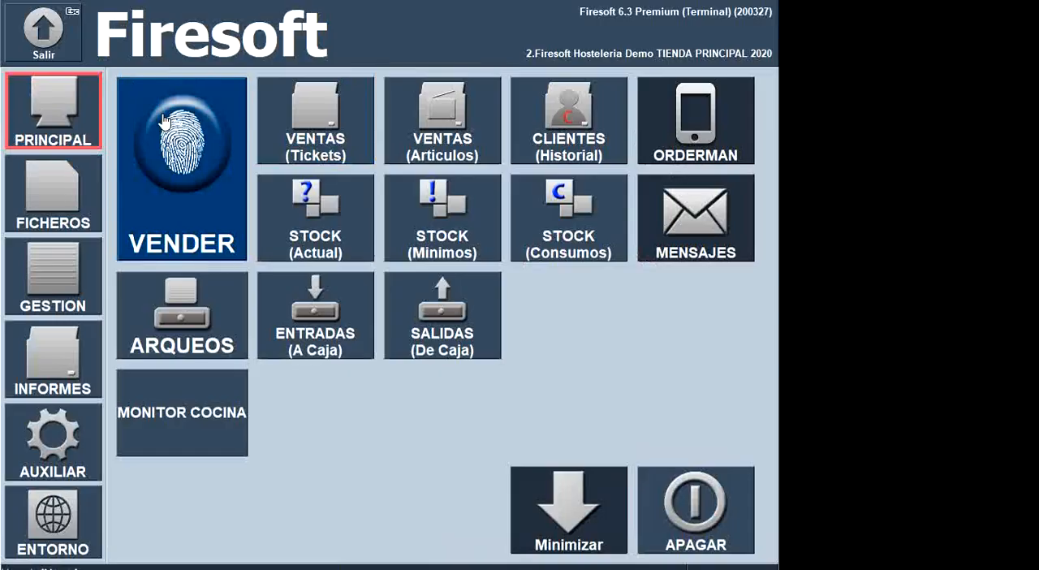
{"action": "left_click", "coordinate": [290, 110]}
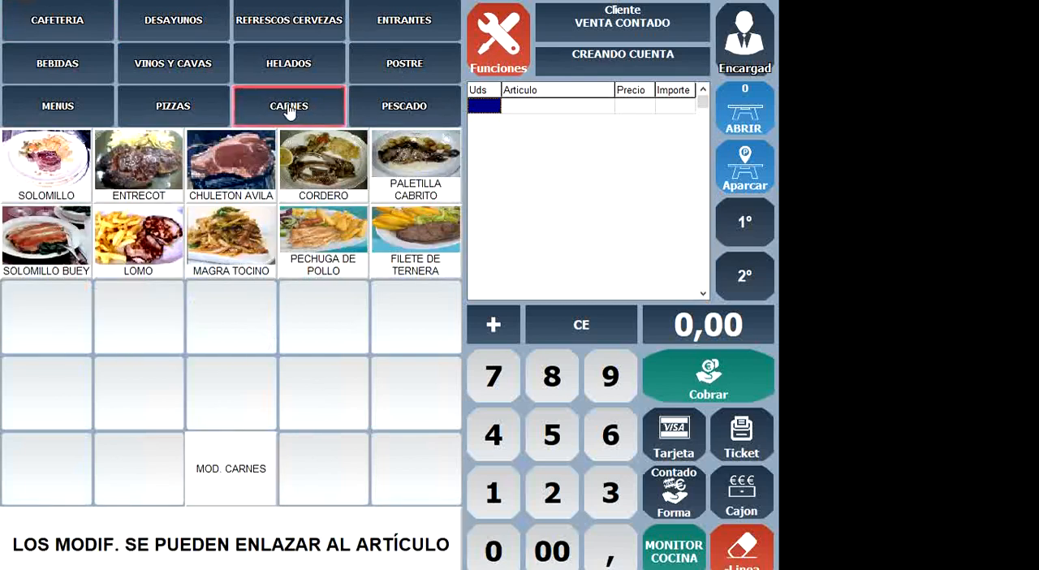
{"action": "left_click", "coordinate": [371, 114]}
- Edit the PESCADO DEL DIA product to set its article type to PESO, and leave editing mode
{"action": "left_click", "coordinate": [498, 63]}
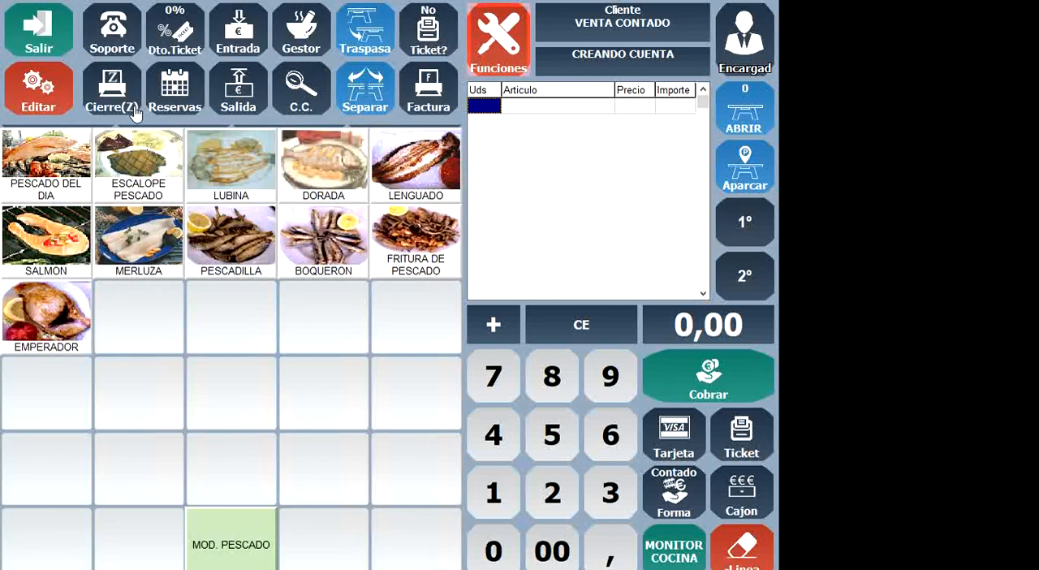
{"action": "left_click", "coordinate": [30, 102]}
{"action": "left_click", "coordinate": [45, 181]}
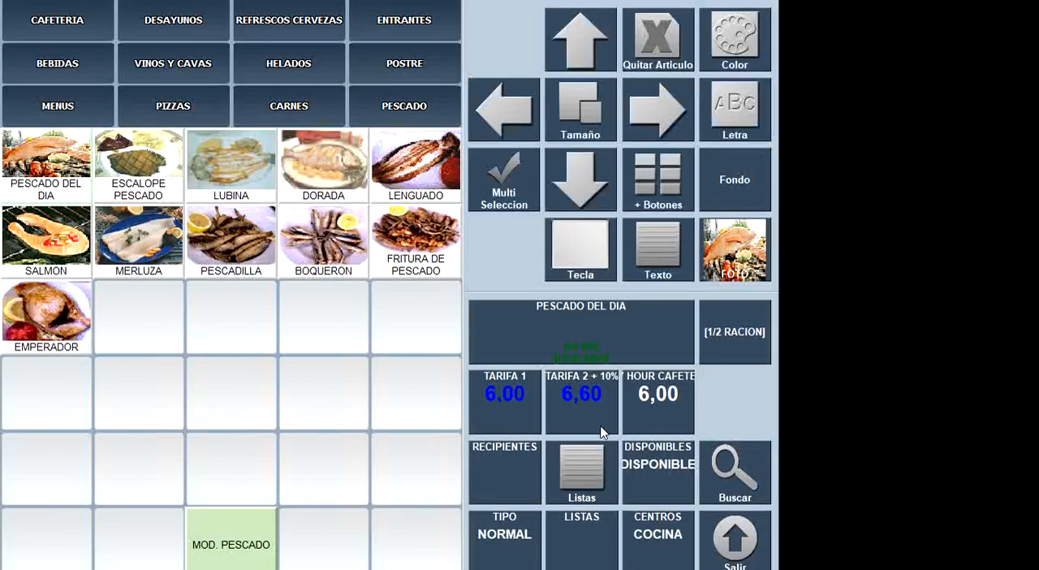
{"action": "left_click", "coordinate": [505, 535]}
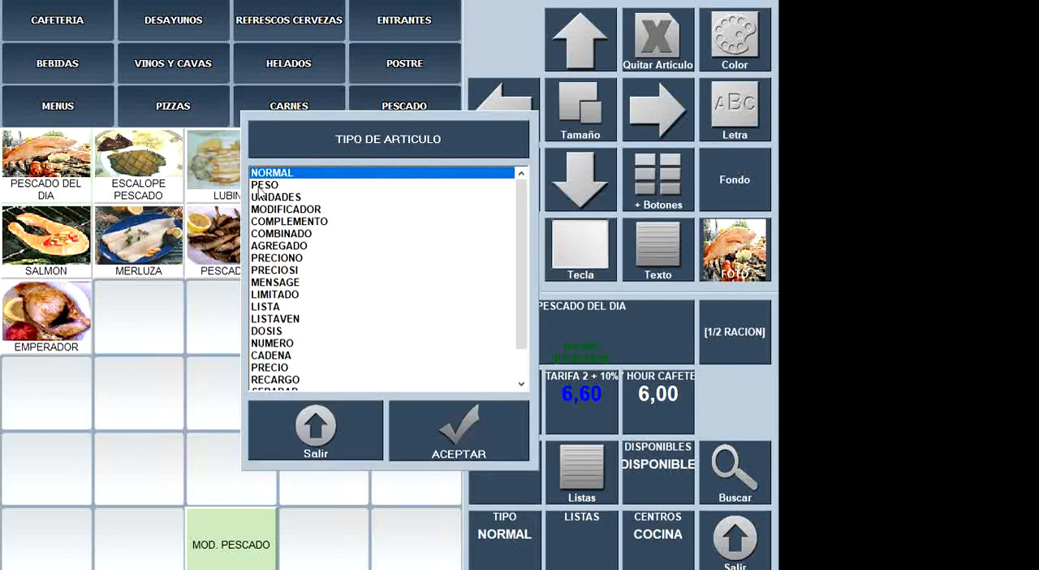
{"action": "left_click", "coordinate": [261, 185]}
{"action": "left_click", "coordinate": [496, 453]}
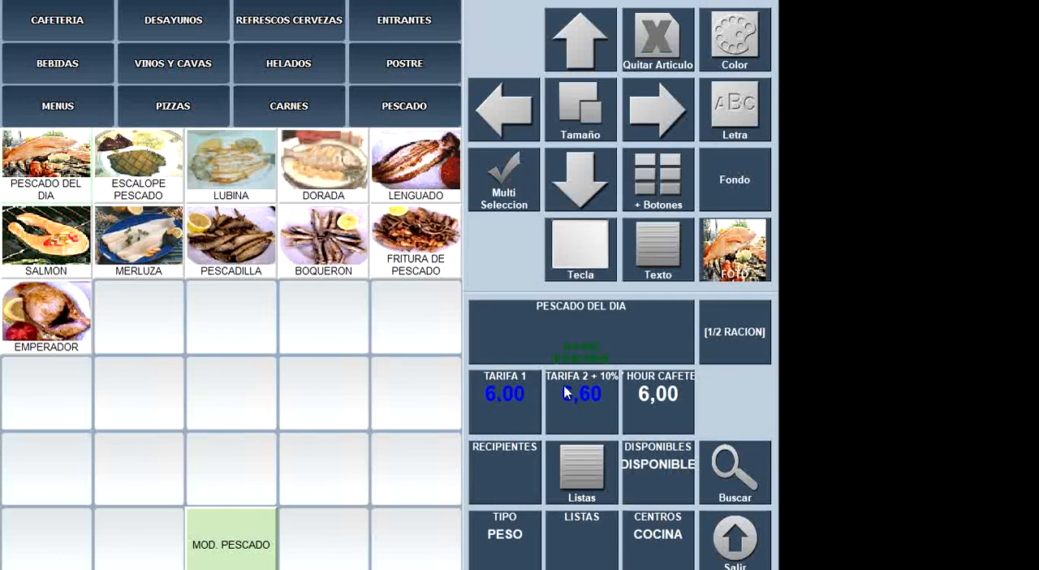
{"action": "left_click", "coordinate": [748, 542]}
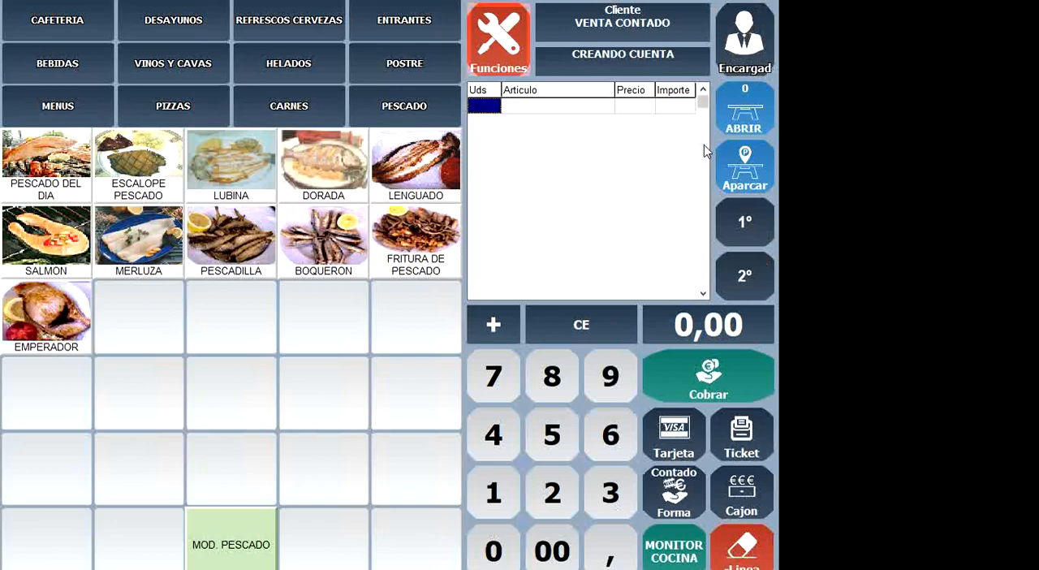
- Open table SALON 11, add PESCADO DEL DIA with a quantity of 1, and park the order
{"action": "left_click", "coordinate": [746, 110]}
{"action": "left_click", "coordinate": [479, 166]}
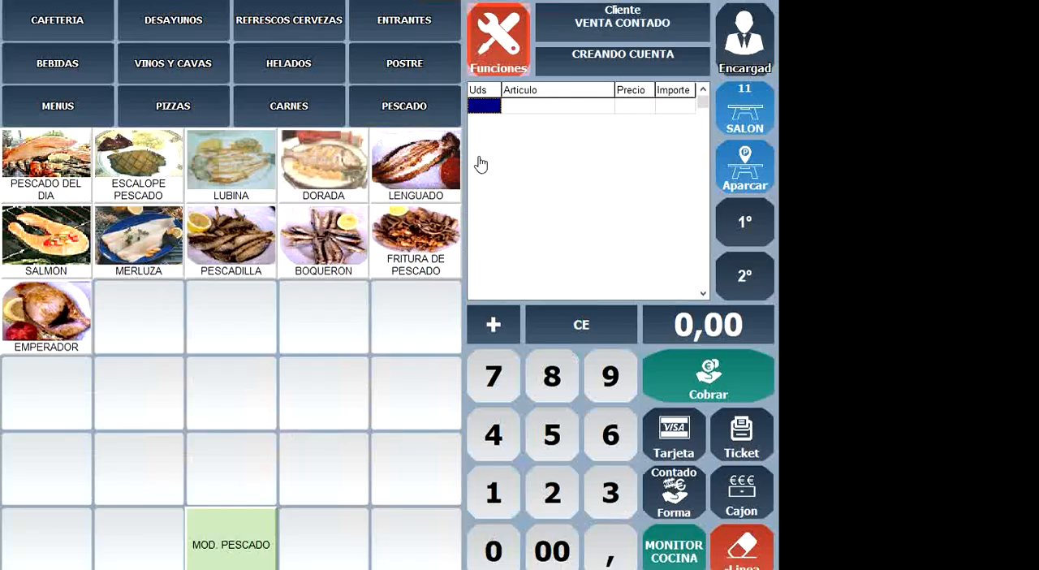
{"action": "left_click", "coordinate": [48, 161]}
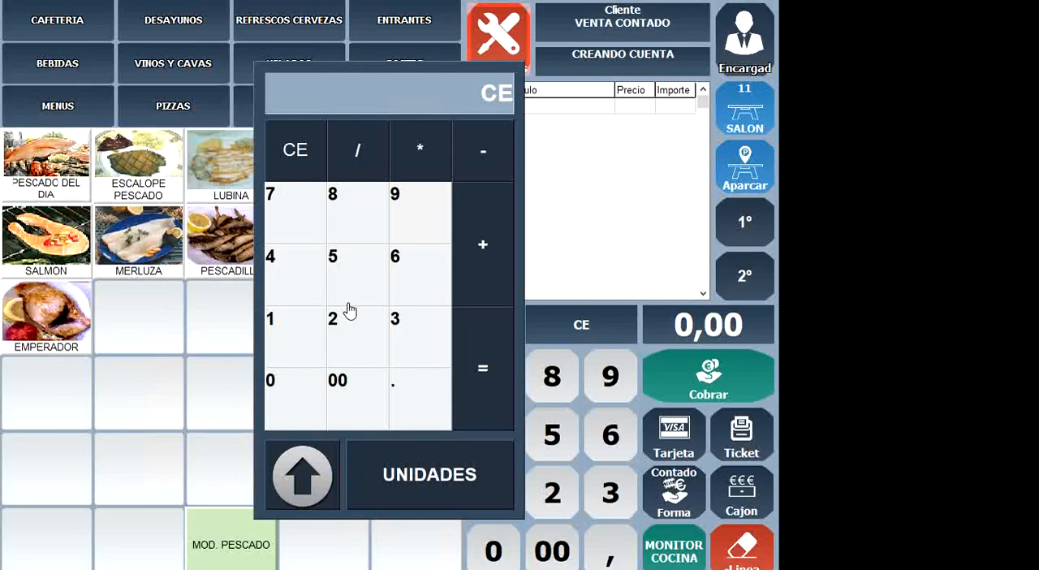
{"action": "left_click", "coordinate": [291, 349]}
{"action": "left_click", "coordinate": [413, 394]}
{"action": "left_click", "coordinate": [364, 345]}
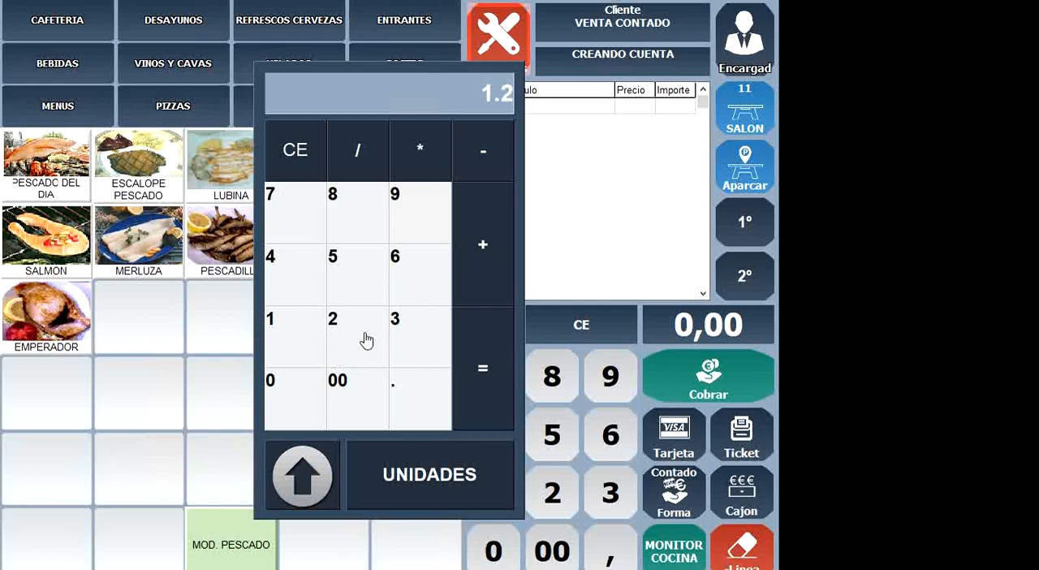
{"action": "left_click", "coordinate": [430, 110]}
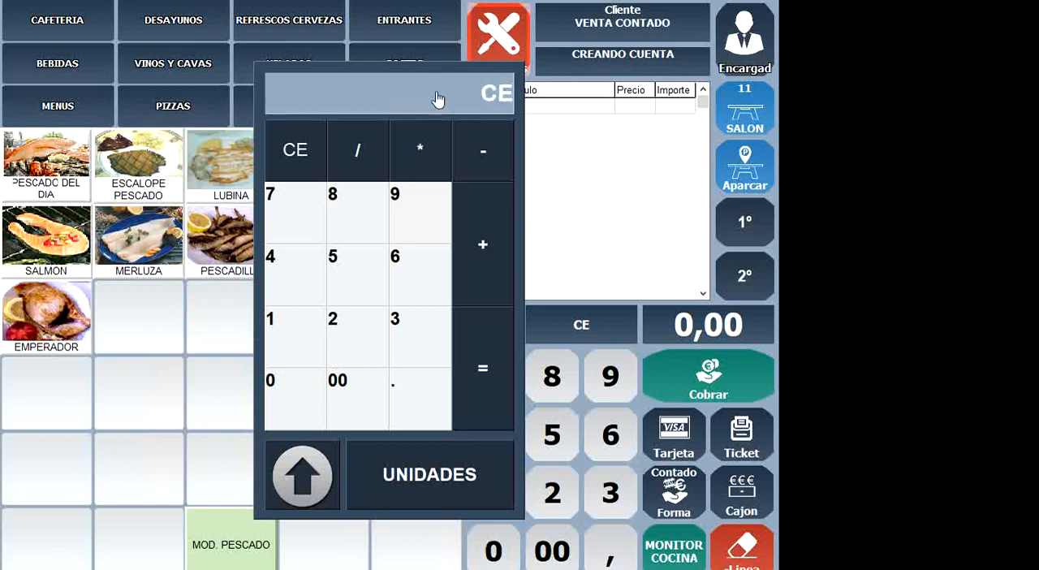
{"action": "left_click", "coordinate": [274, 350]}
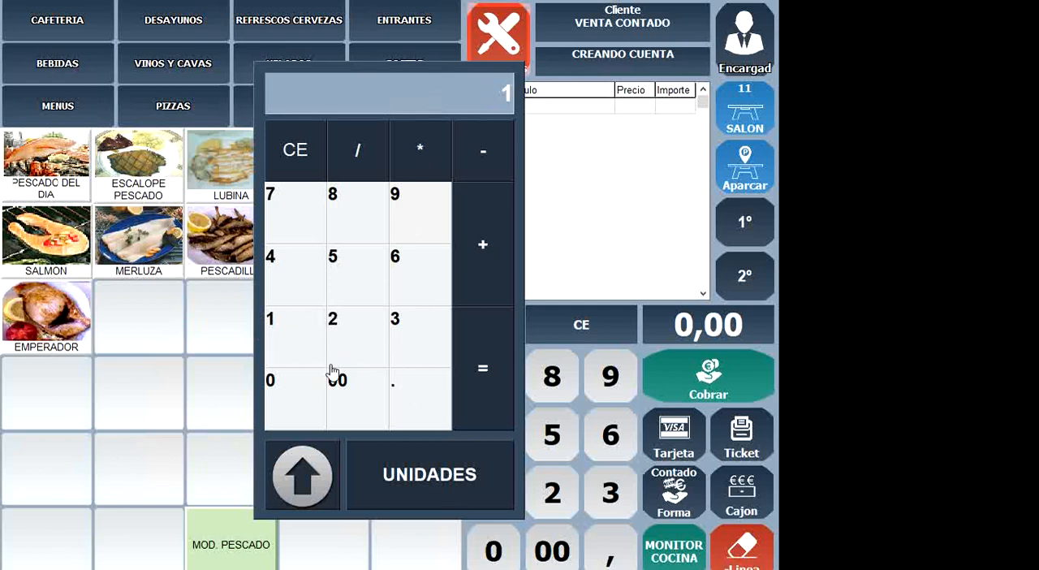
{"action": "left_click", "coordinate": [443, 479]}
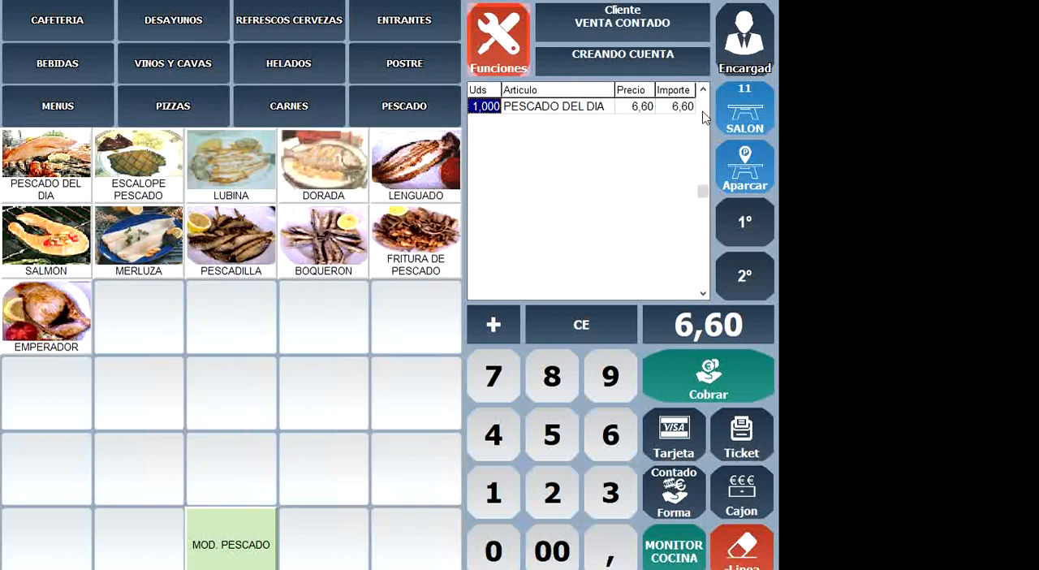
{"action": "left_click", "coordinate": [744, 172]}
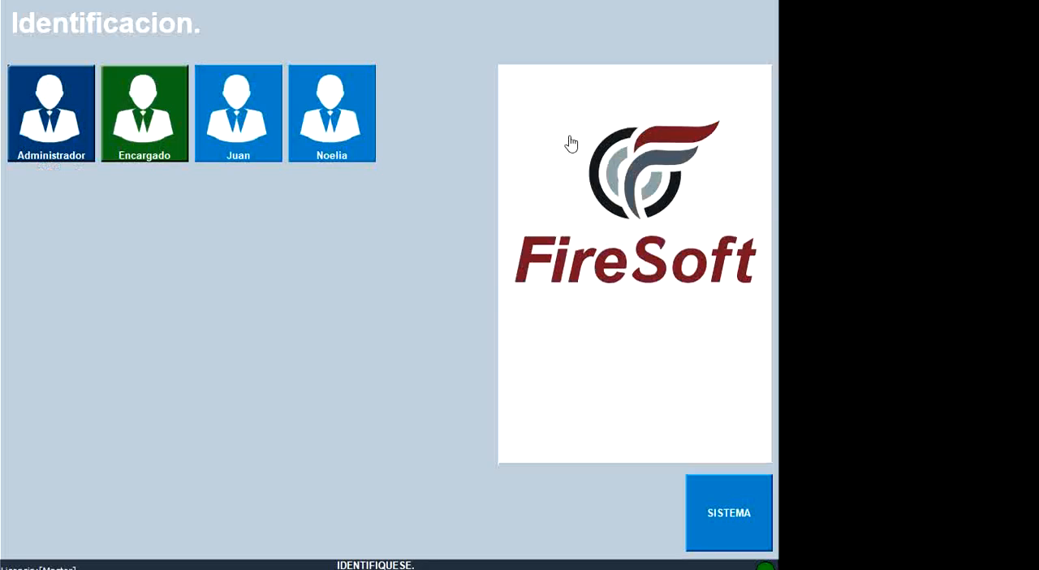
- Identify as Encargado and, in the kitchen monitor's SALON 11 order, set the weight of PESCADO DEL DIA to 1.5
{"action": "left_click", "coordinate": [160, 114]}
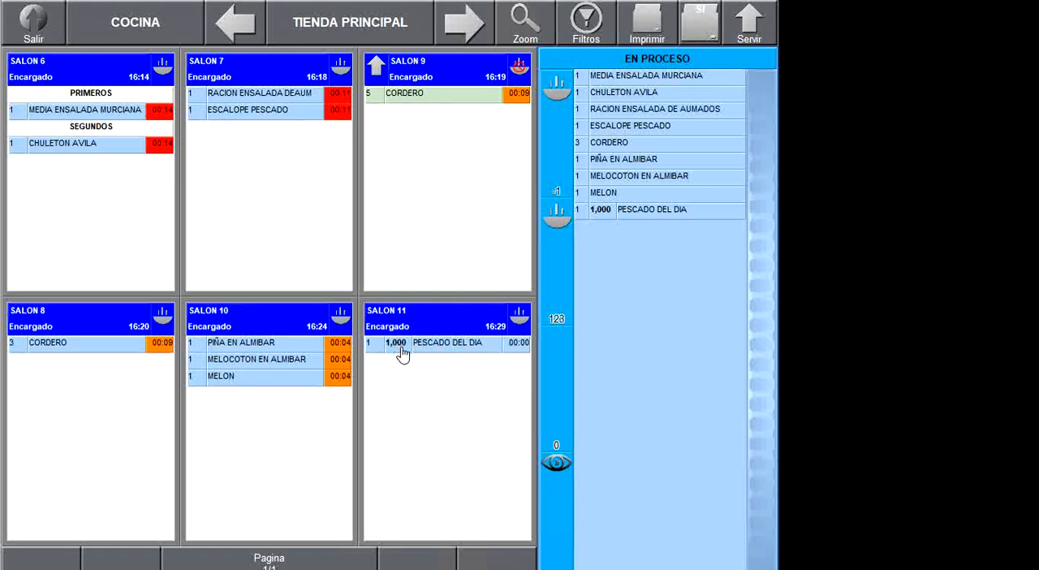
{"action": "left_click", "coordinate": [400, 344]}
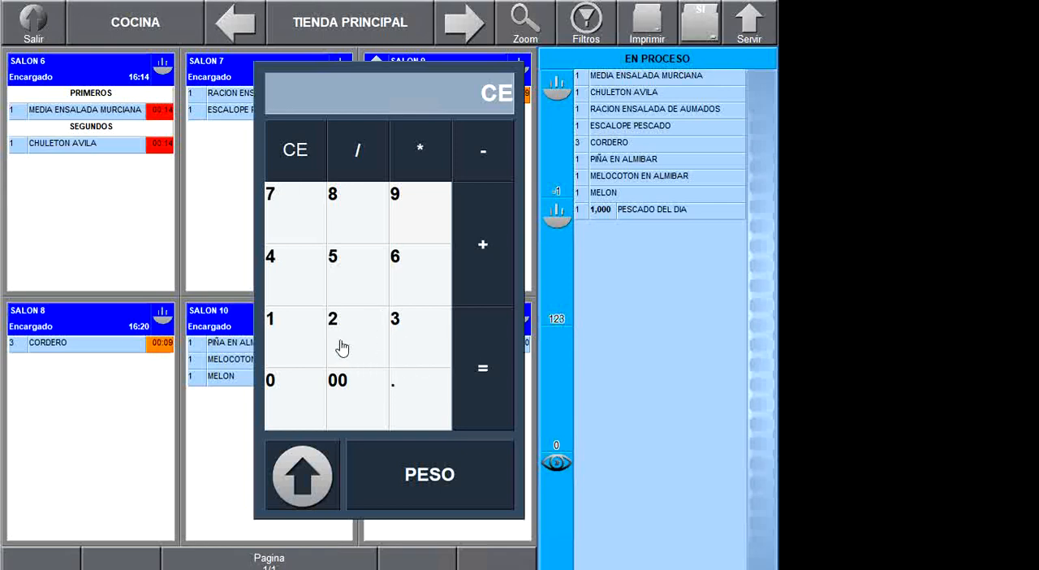
{"action": "left_click", "coordinate": [294, 352]}
{"action": "left_click", "coordinate": [420, 395]}
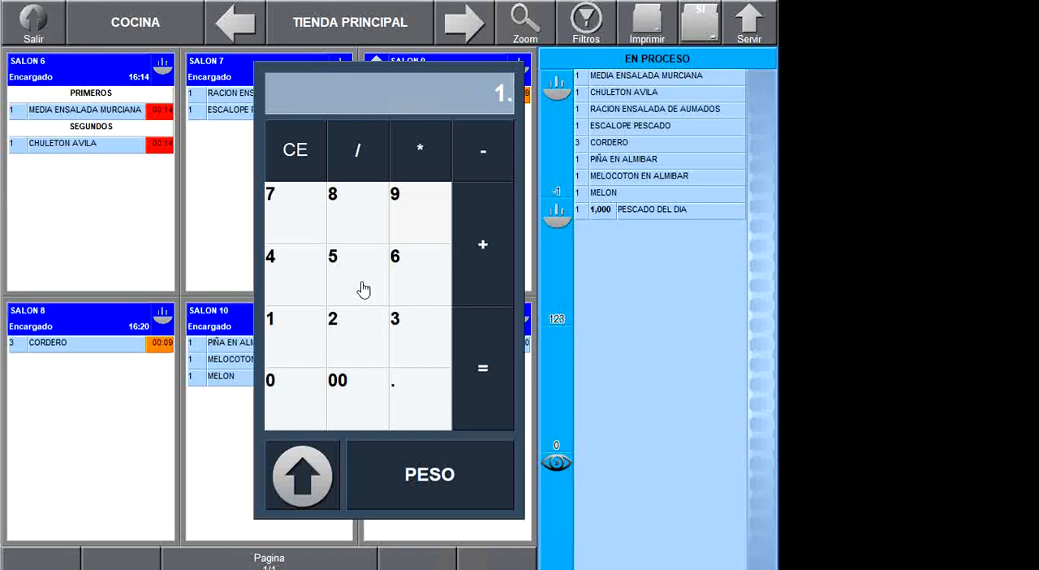
{"action": "left_click", "coordinate": [364, 284]}
{"action": "left_click", "coordinate": [430, 460]}
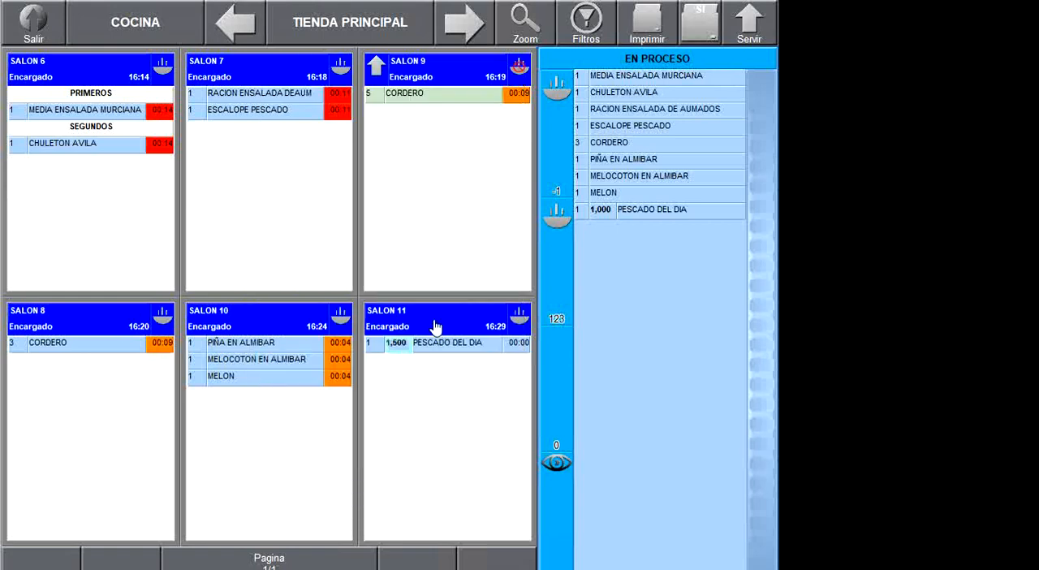
{"action": "left_click", "coordinate": [435, 428]}
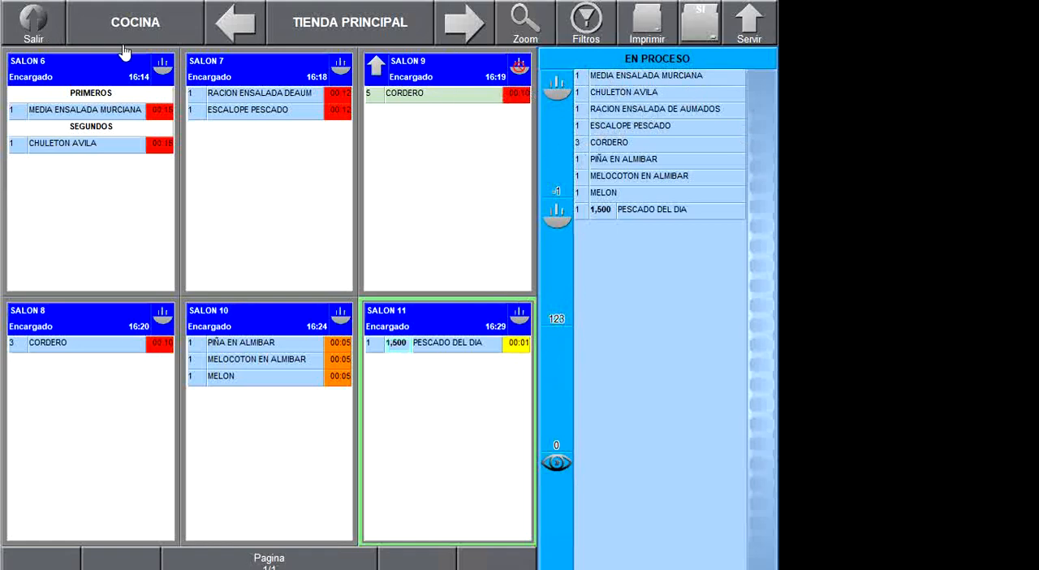
- Leave the kitchen monitor and the sales screen, and open the terminal configuration
{"action": "left_click", "coordinate": [55, 21]}
{"action": "left_click", "coordinate": [496, 31]}
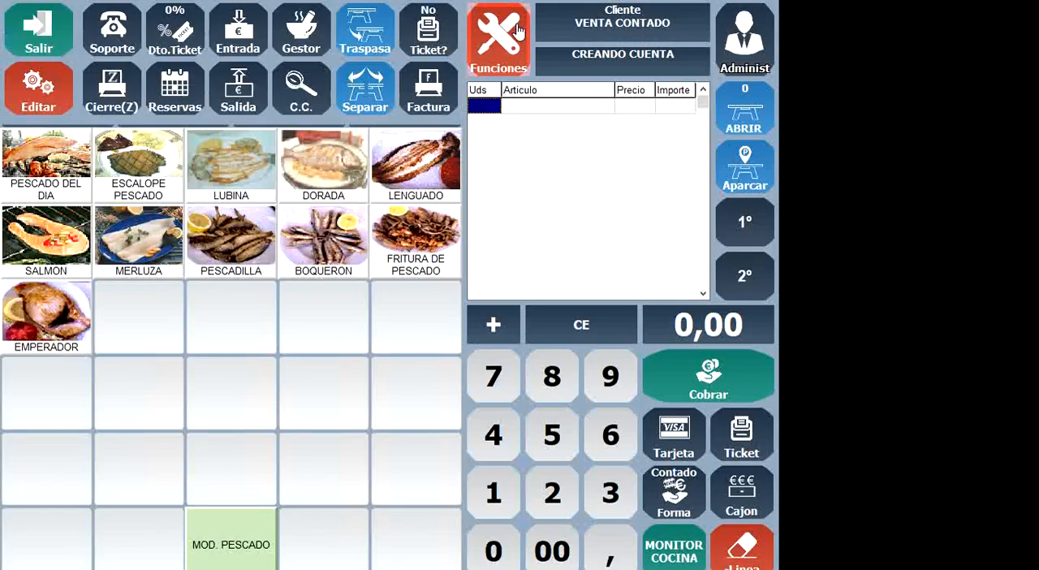
{"action": "left_click", "coordinate": [25, 38]}
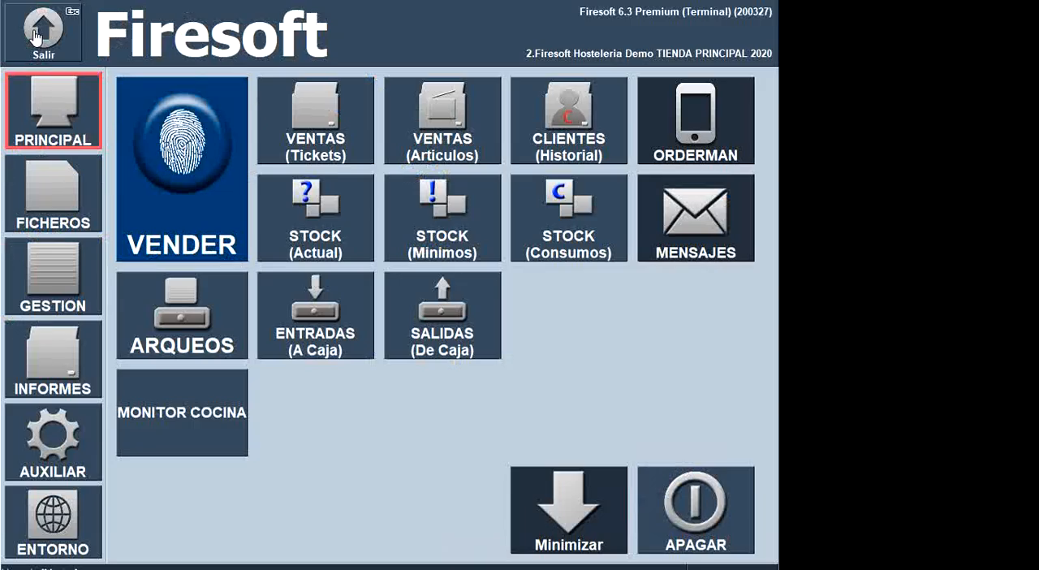
{"action": "left_click", "coordinate": [24, 447]}
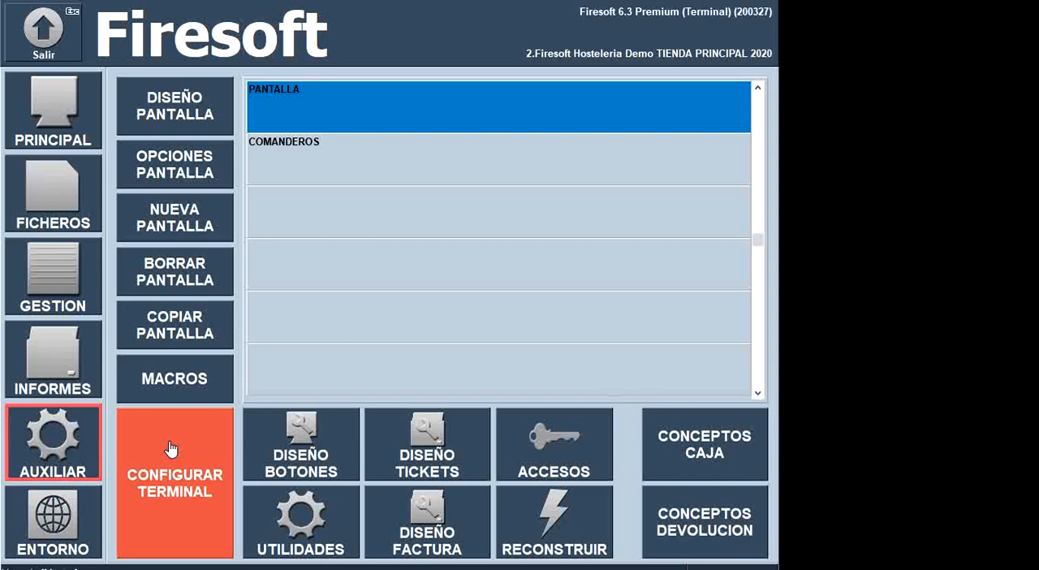
{"action": "left_click", "coordinate": [172, 453]}
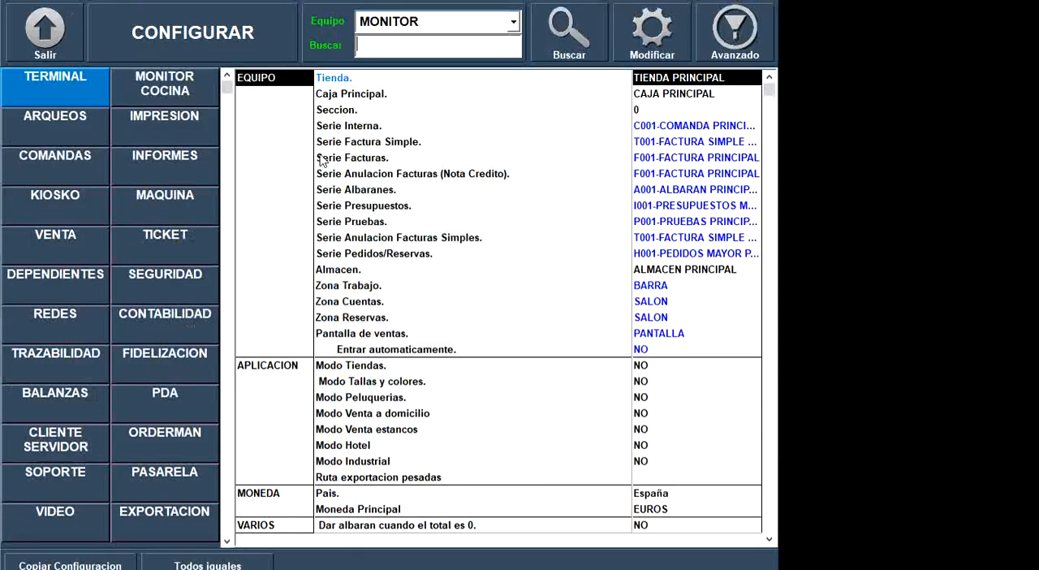
- Set Usar Cocinar to NO in the MONITOR COCINA settings of the MONITOR terminal
{"action": "left_click", "coordinate": [397, 488]}
{"action": "scroll", "coordinate": [405, 486], "scroll_direction": "down", "scroll_amount": 2}
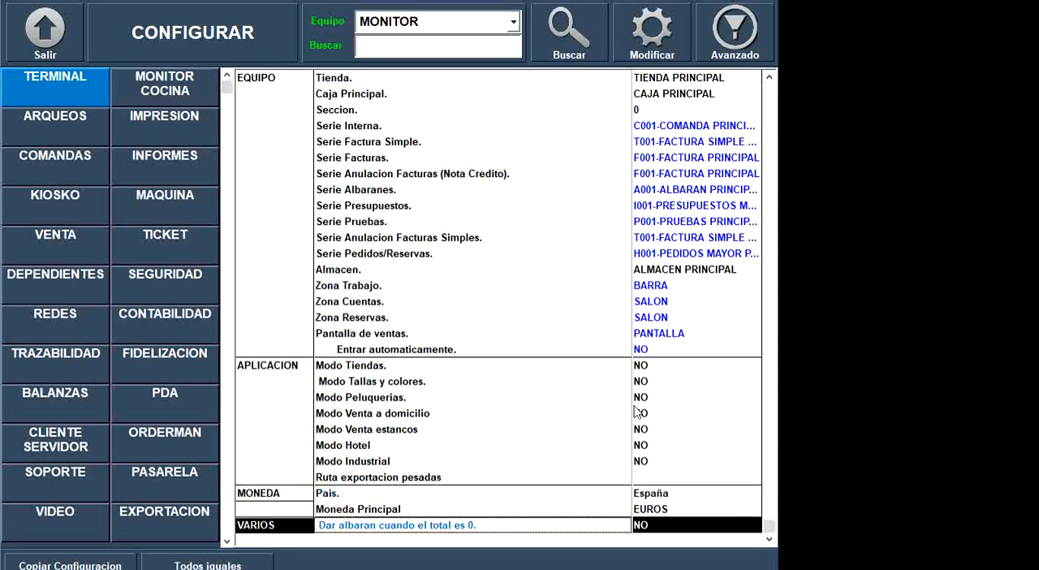
{"action": "left_click", "coordinate": [166, 92]}
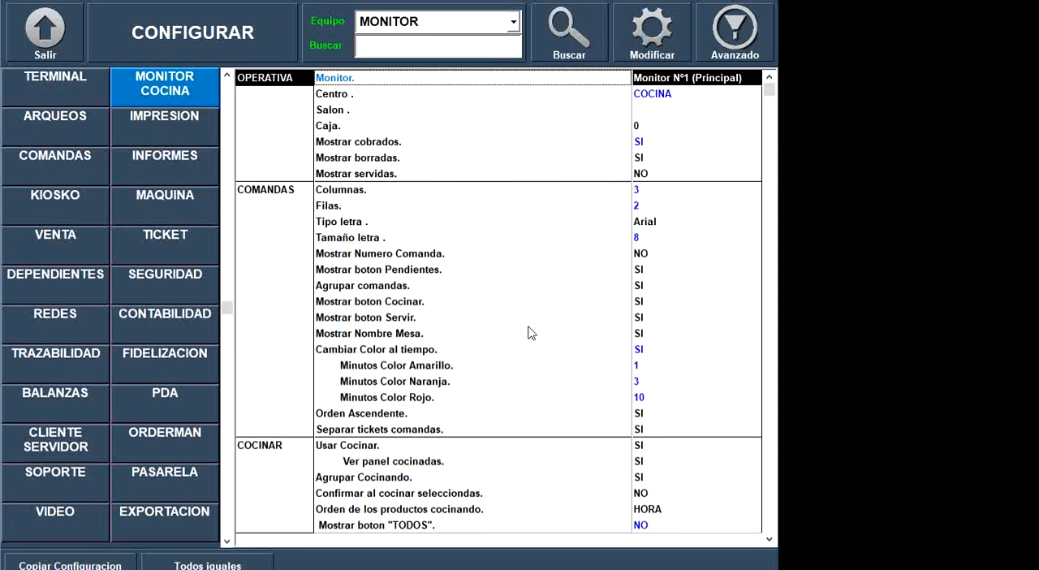
{"action": "left_click", "coordinate": [679, 432]}
{"action": "left_click", "coordinate": [656, 449]}
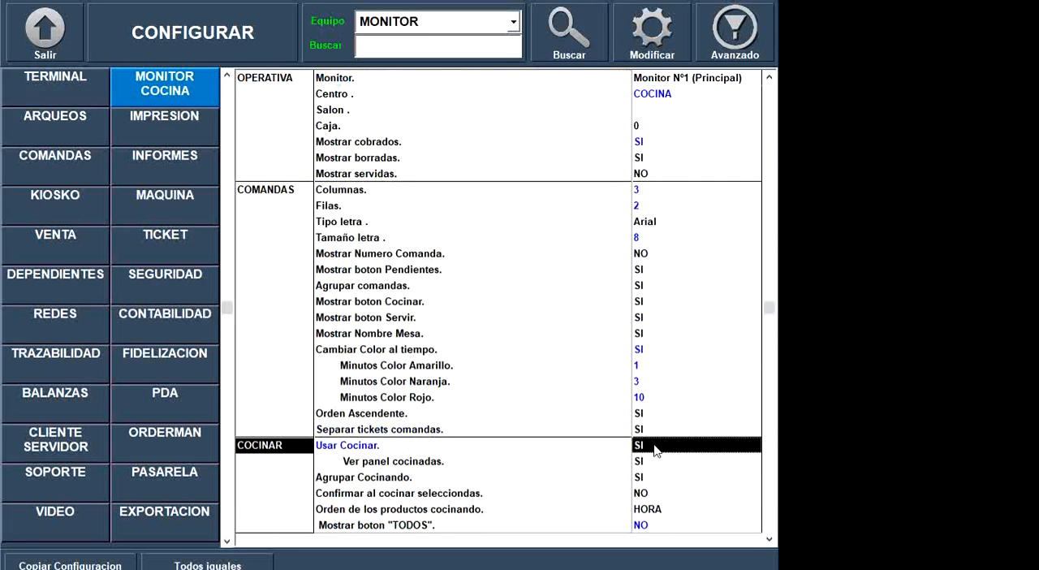
{"action": "left_click", "coordinate": [656, 450]}
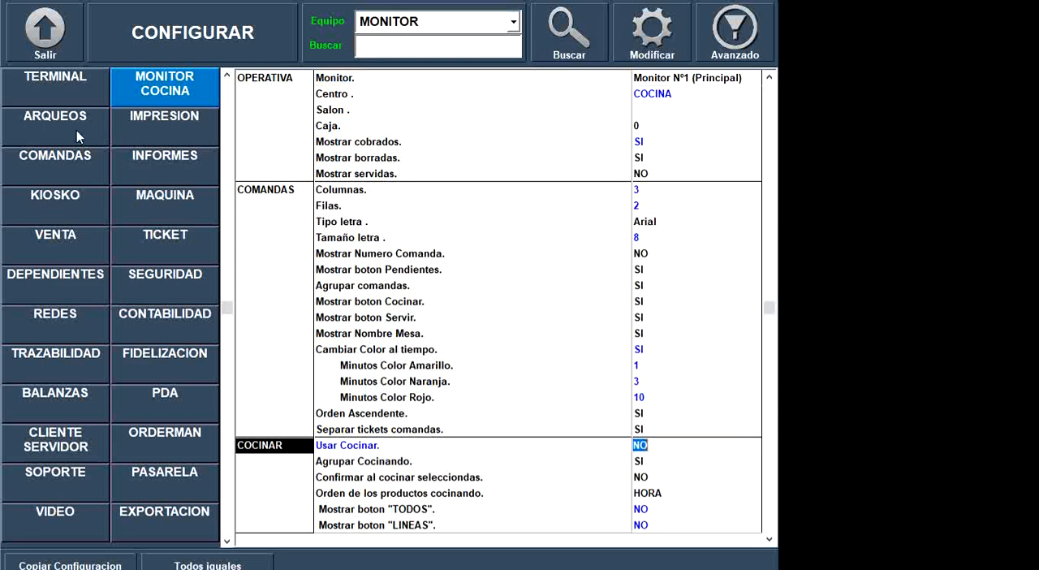
- Leave the configuration, return to sales as Encargado, and open the kitchen monitor
{"action": "left_click", "coordinate": [37, 35]}
{"action": "left_click", "coordinate": [65, 116]}
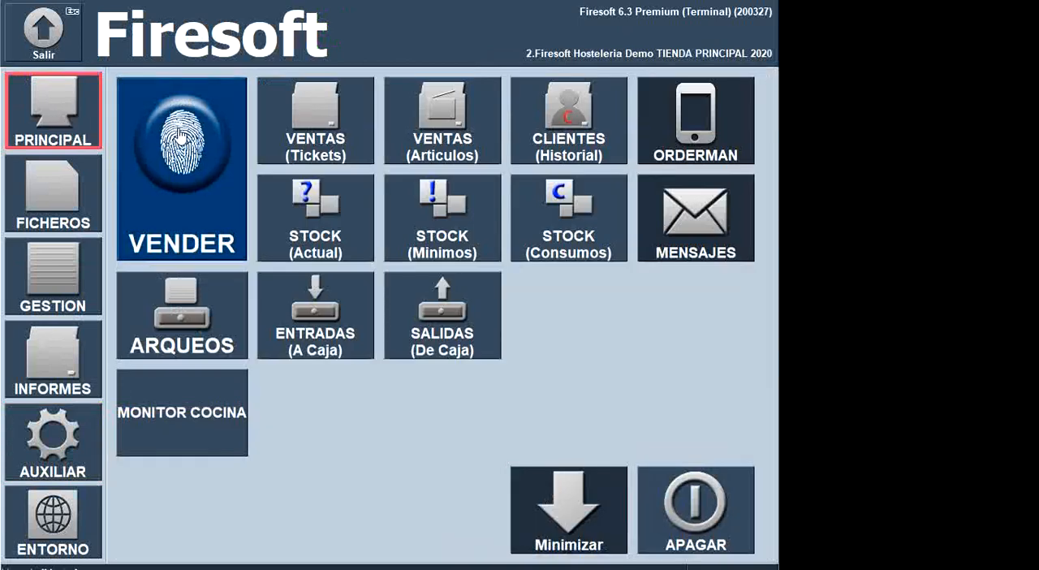
{"action": "left_click", "coordinate": [227, 186]}
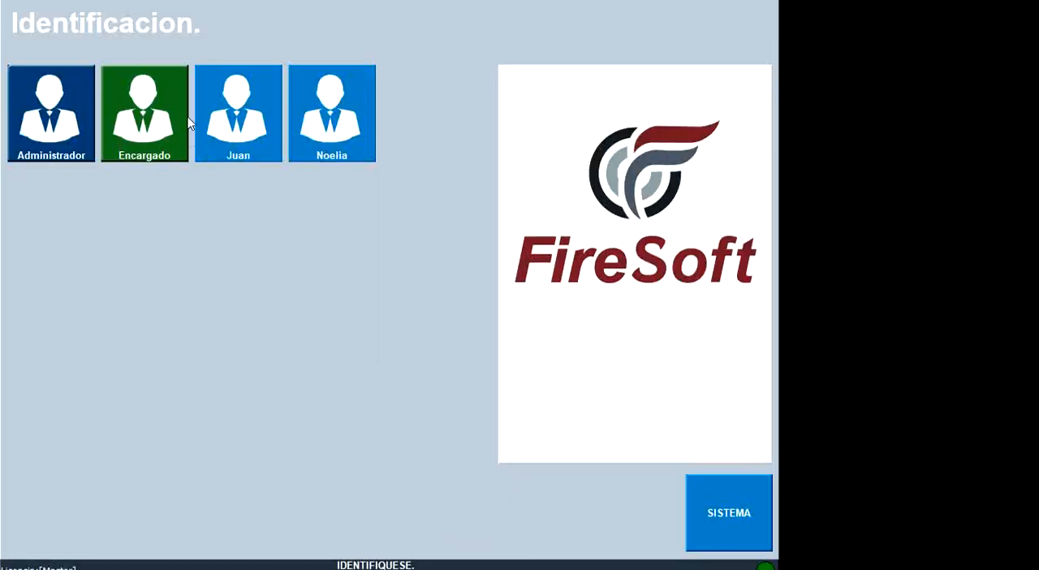
{"action": "left_click", "coordinate": [128, 132]}
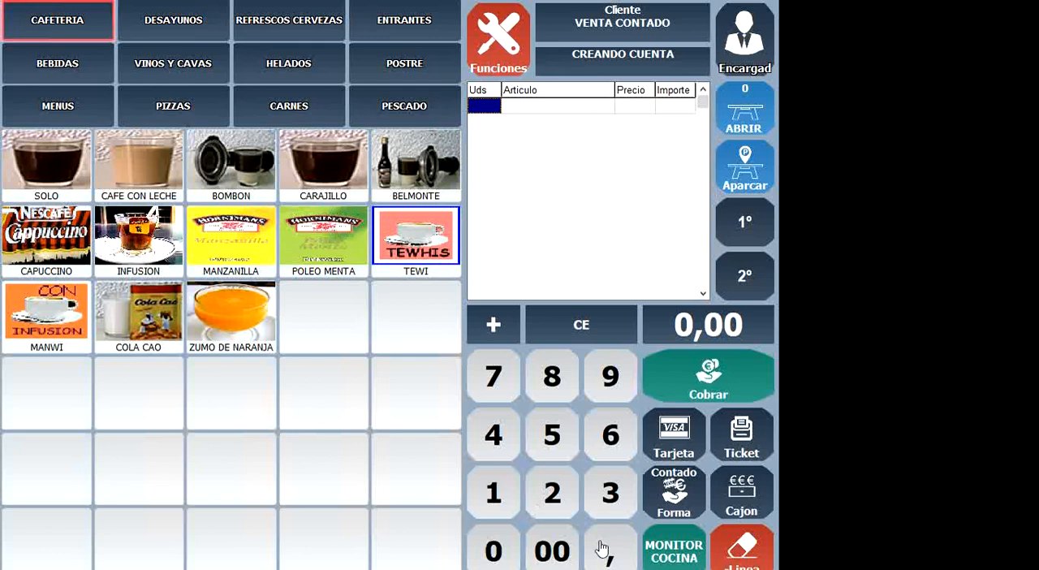
{"action": "left_click", "coordinate": [679, 550]}
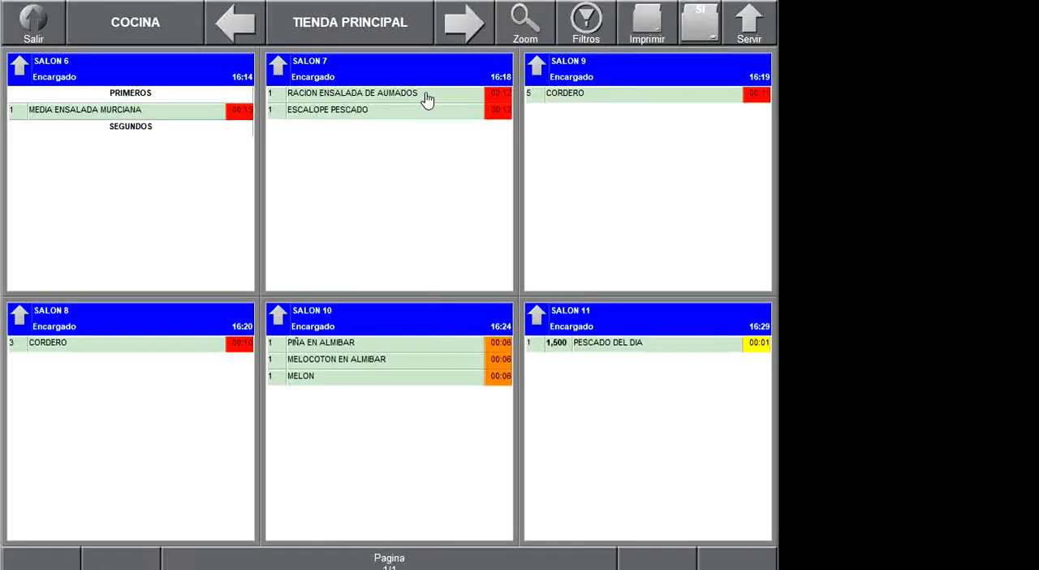
- Serve the complete SALON 9 order, dismiss its kitchen ticket preview, and select the SALON 6 order
{"action": "left_click", "coordinate": [542, 69]}
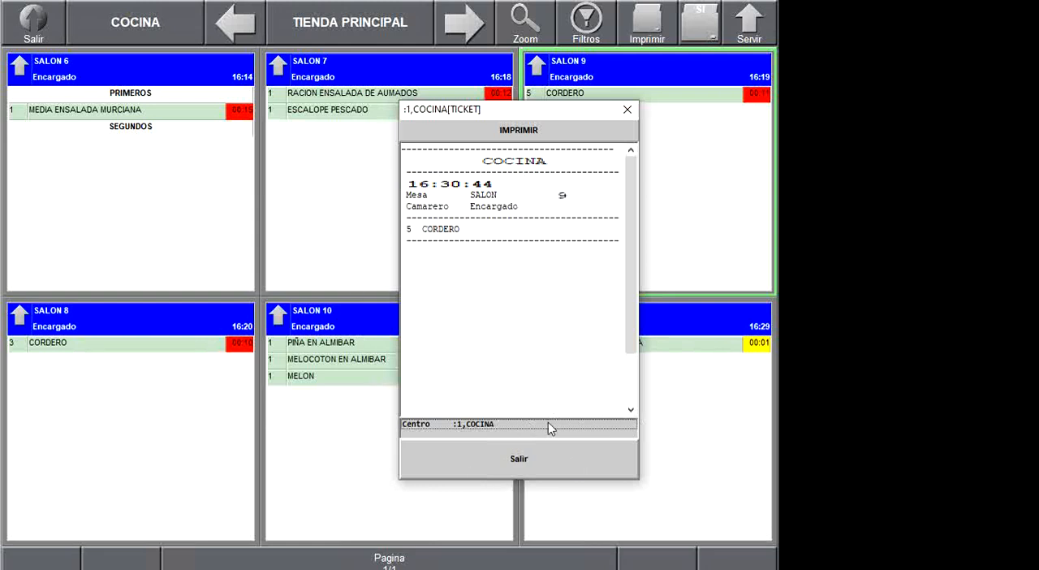
{"action": "left_click", "coordinate": [550, 464]}
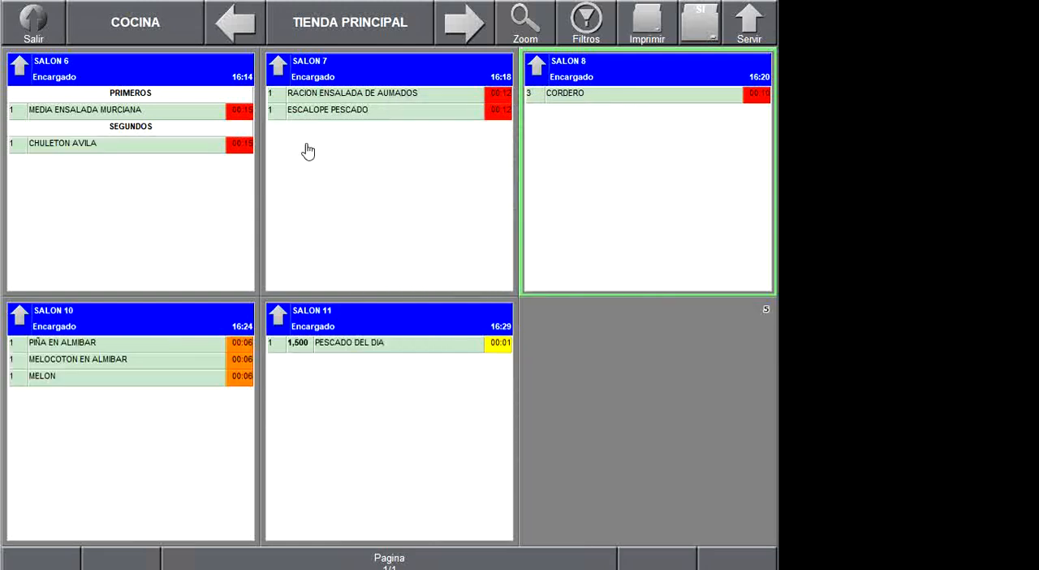
{"action": "left_click", "coordinate": [344, 108]}
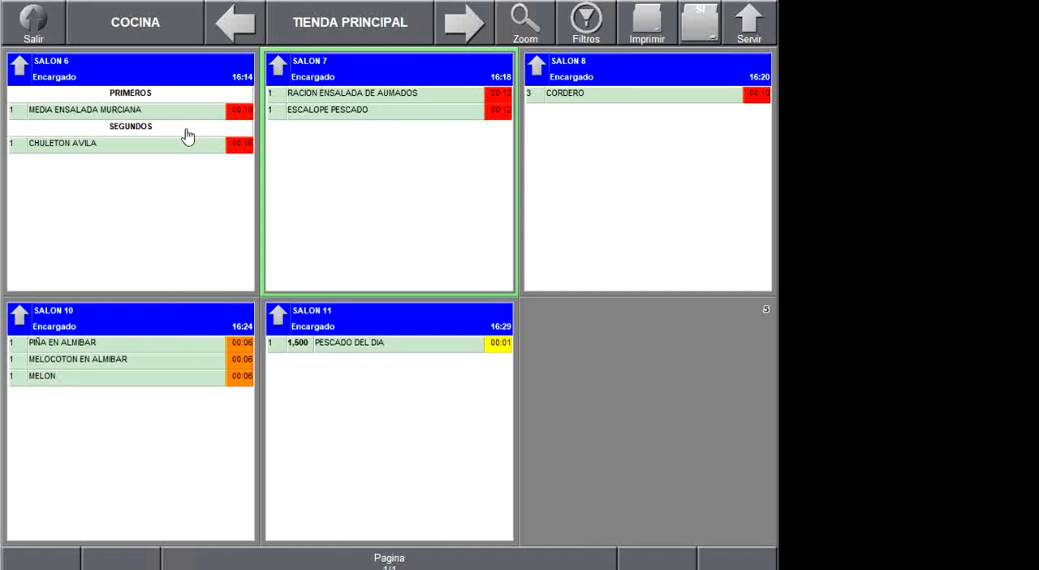
{"action": "left_click", "coordinate": [105, 130]}
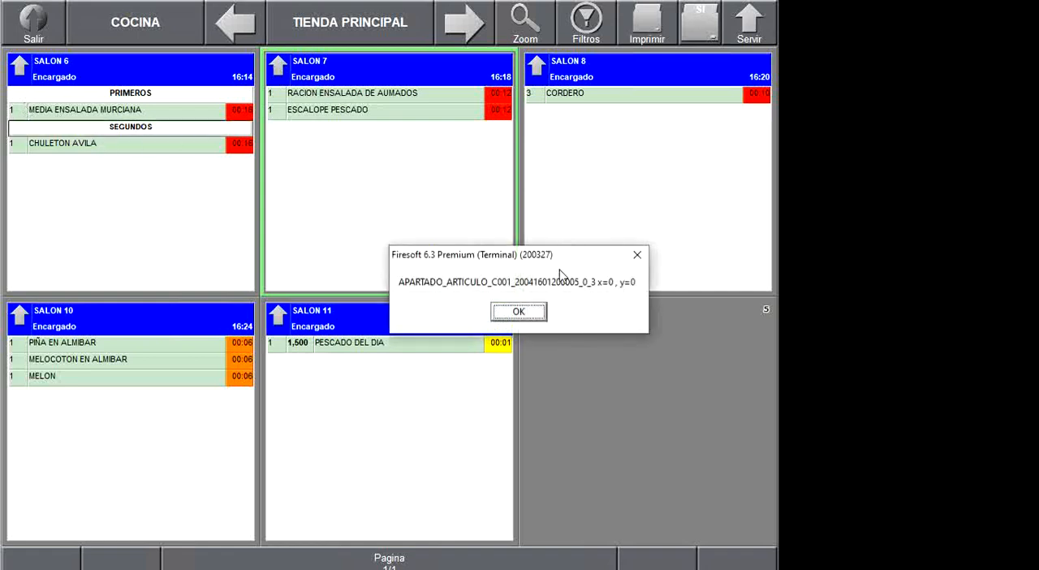
{"action": "left_click", "coordinate": [505, 312]}
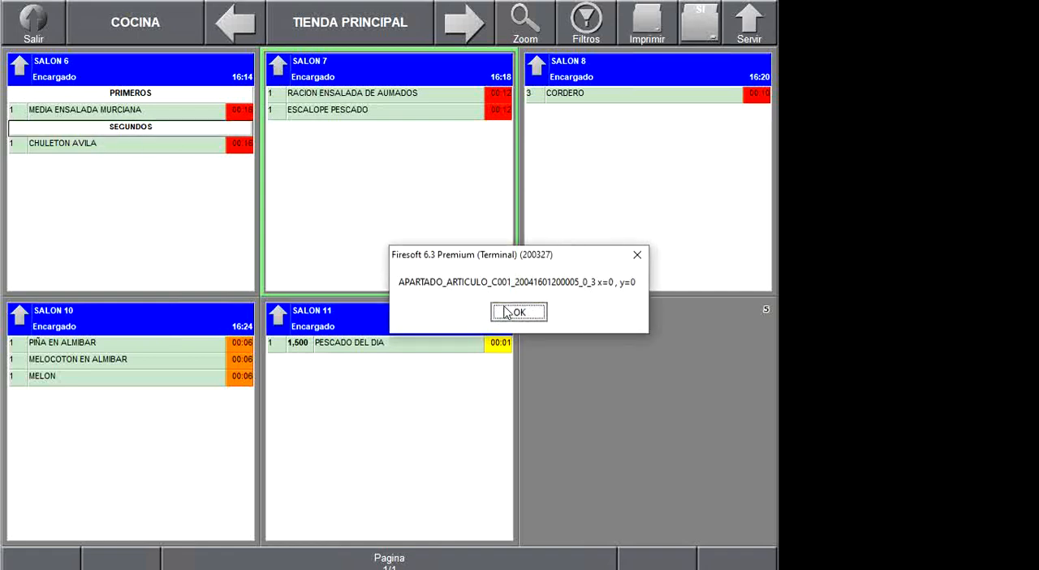
{"action": "left_click", "coordinate": [19, 70]}
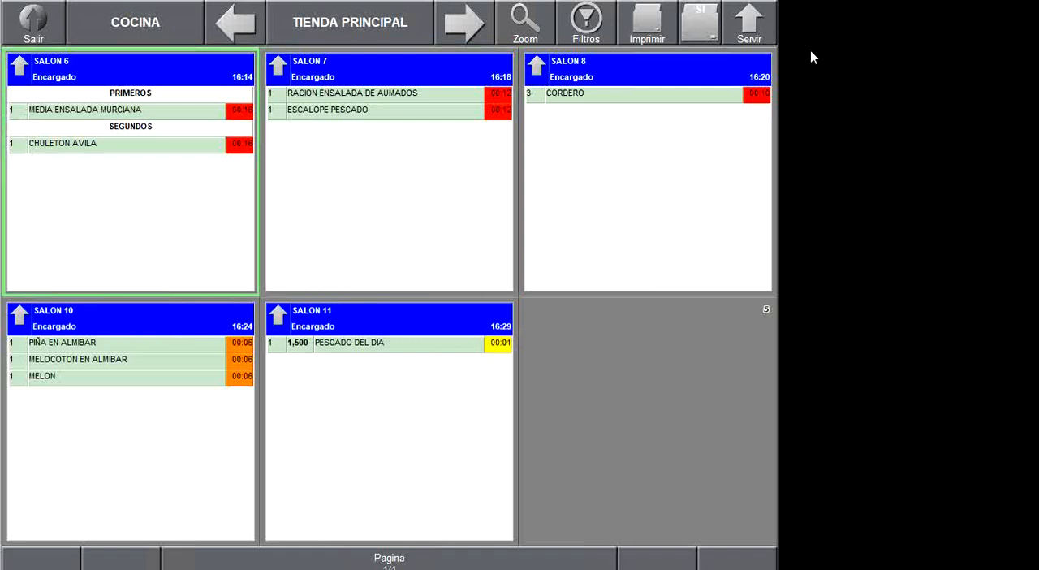
- Return to the terminal configuration and set Usar Cocinar to SI in the MONITOR COCINA settings
{"action": "left_click", "coordinate": [35, 24]}
{"action": "left_click", "coordinate": [502, 45]}
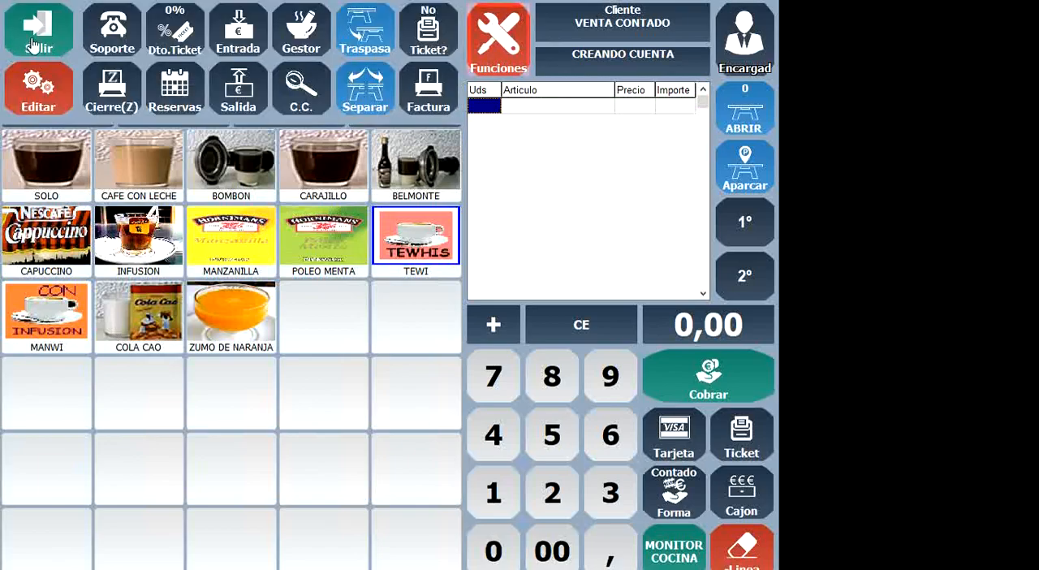
{"action": "left_click", "coordinate": [34, 45]}
{"action": "left_click", "coordinate": [65, 418]}
{"action": "left_click", "coordinate": [170, 462]}
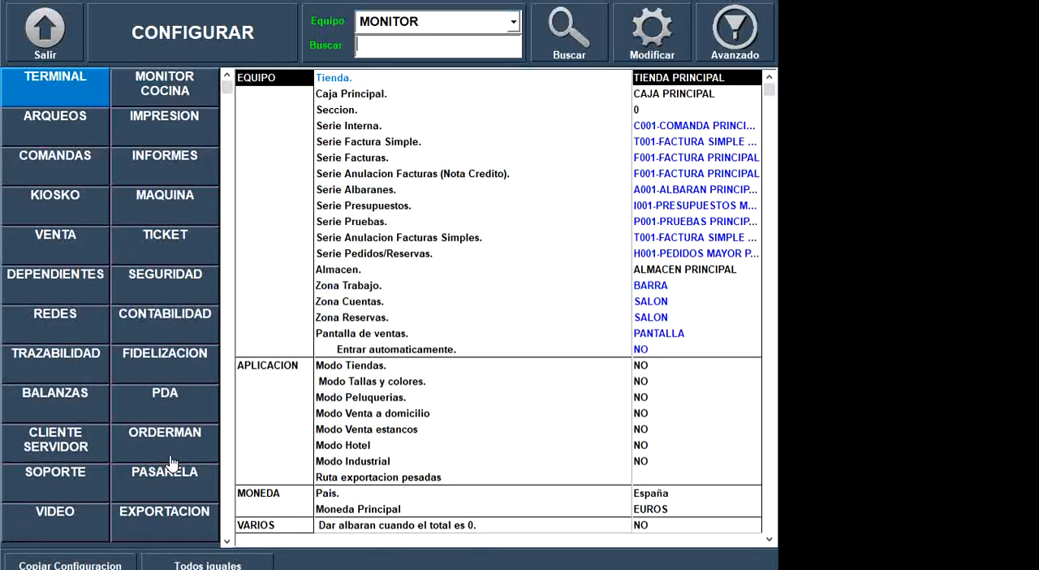
{"action": "left_click", "coordinate": [174, 95]}
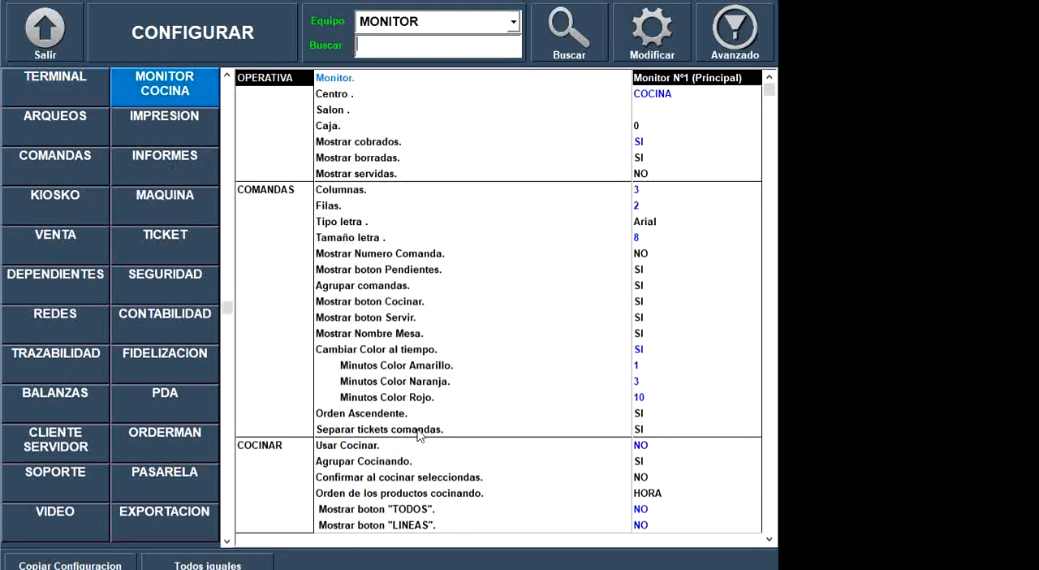
{"action": "left_click", "coordinate": [455, 447]}
{"action": "left_click", "coordinate": [455, 449]}
- Examine the COCINAR, PENDIENTES, SERVIR and VARIOS options in the MONITOR COCINA settings, including Imprimir al servir and Fichero aviso
{"action": "key", "text": "Down"}
{"action": "key", "text": "Down"}
{"action": "key", "text": "Down"}
{"action": "key", "text": "Down"}
{"action": "key", "text": "Down"}
{"action": "key", "text": "Down"}
{"action": "key", "text": "Down"}
{"action": "key", "text": "Down"}
{"action": "key", "text": "Down"}
{"action": "key", "text": "Down"}
{"action": "key", "text": "Down"}
{"action": "key", "text": "Down"}
{"action": "key", "text": "Down"}
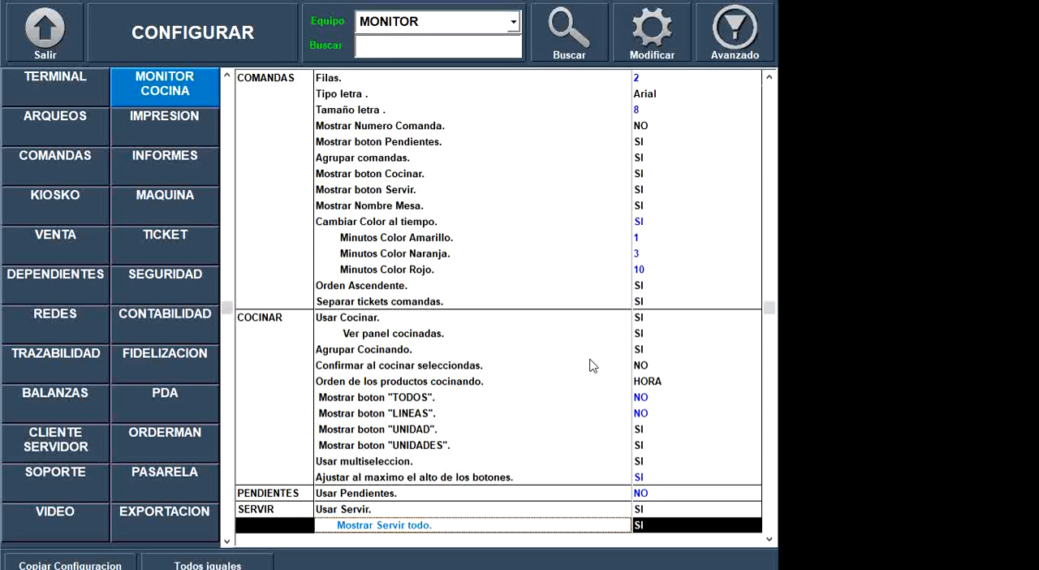
{"action": "key", "text": "Down"}
{"action": "key", "text": "Down"}
{"action": "key", "text": "Down"}
{"action": "key", "text": "Down"}
{"action": "key", "text": "Down"}
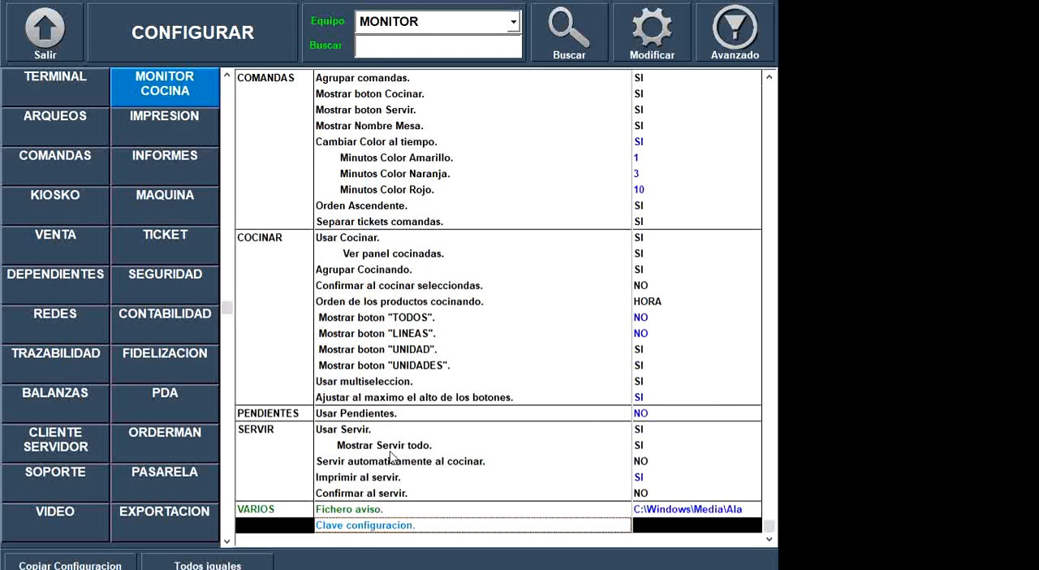
{"action": "left_click", "coordinate": [407, 478]}
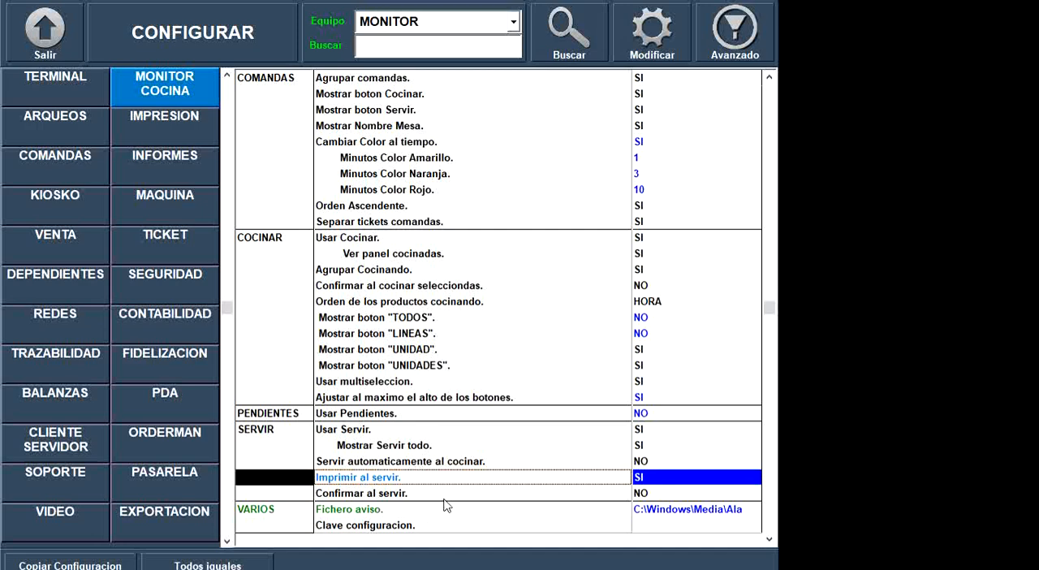
{"action": "left_click", "coordinate": [423, 516]}
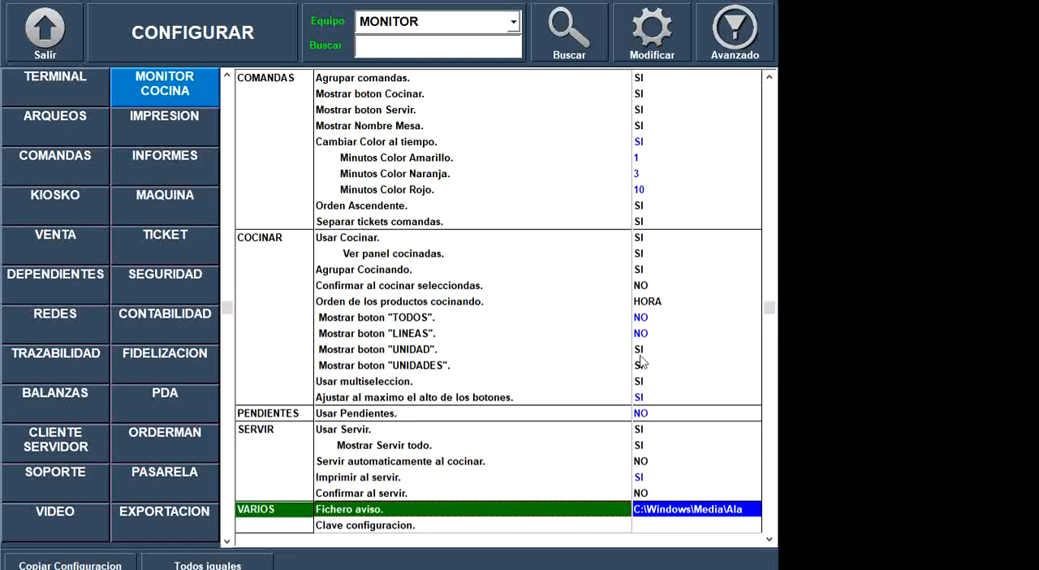
{"action": "key", "text": "Down"}
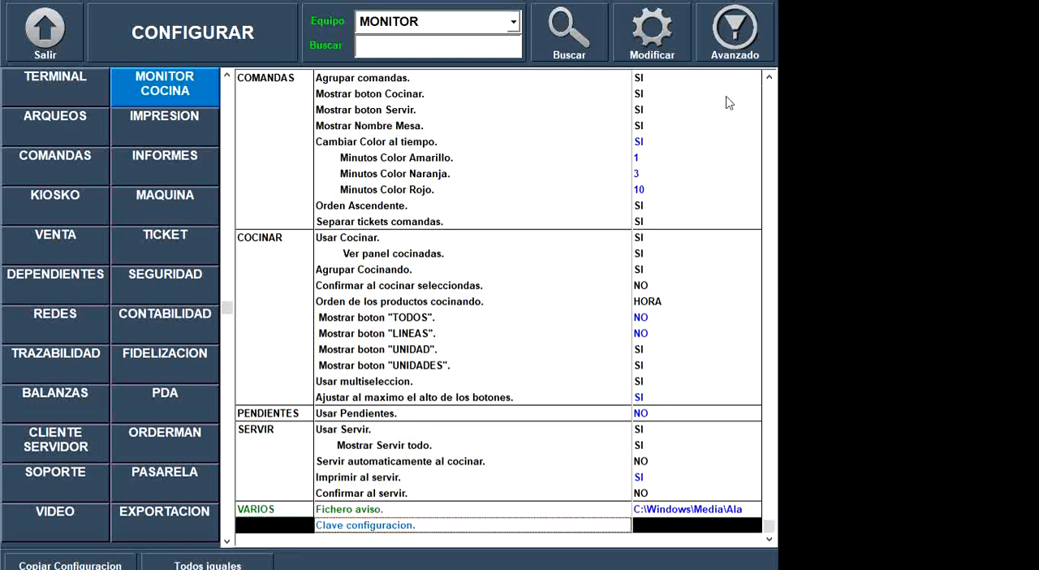
- Show the advanced MONITOR COCINA options and examine them from the VARIOS group back up to OPERATIVA
{"action": "left_click", "coordinate": [735, 55]}
{"action": "left_click", "coordinate": [583, 496]}
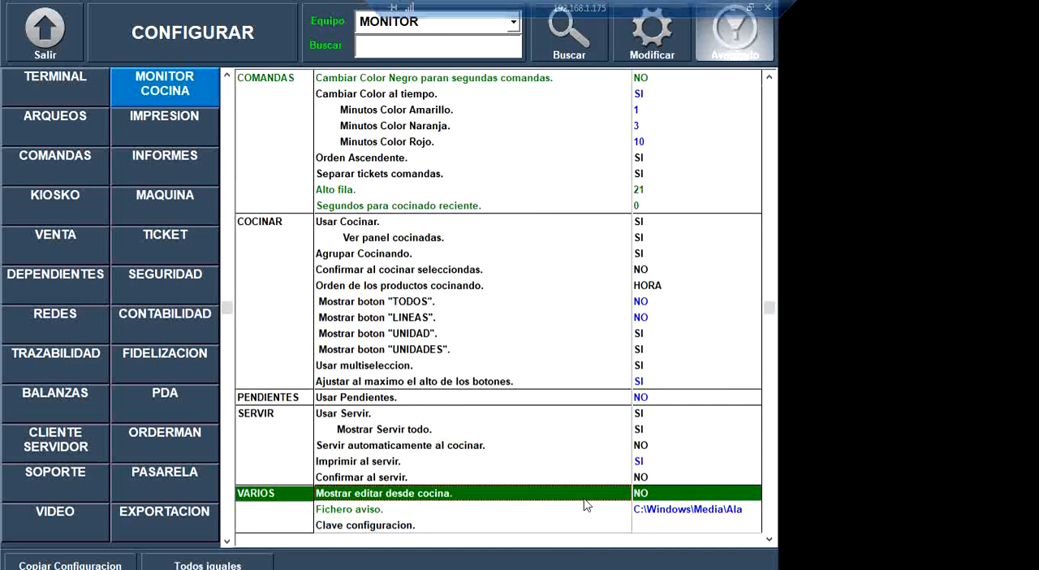
{"action": "left_click", "coordinate": [639, 527]}
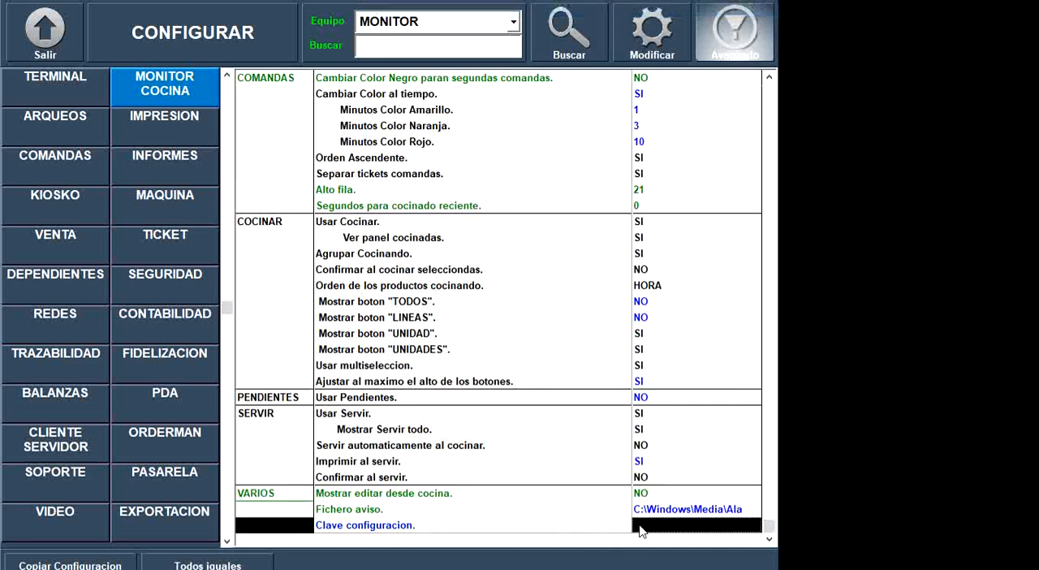
{"action": "scroll", "coordinate": [553, 443], "scroll_direction": "up", "scroll_amount": 4}
{"action": "scroll", "coordinate": [556, 422], "scroll_direction": "up", "scroll_amount": 15}
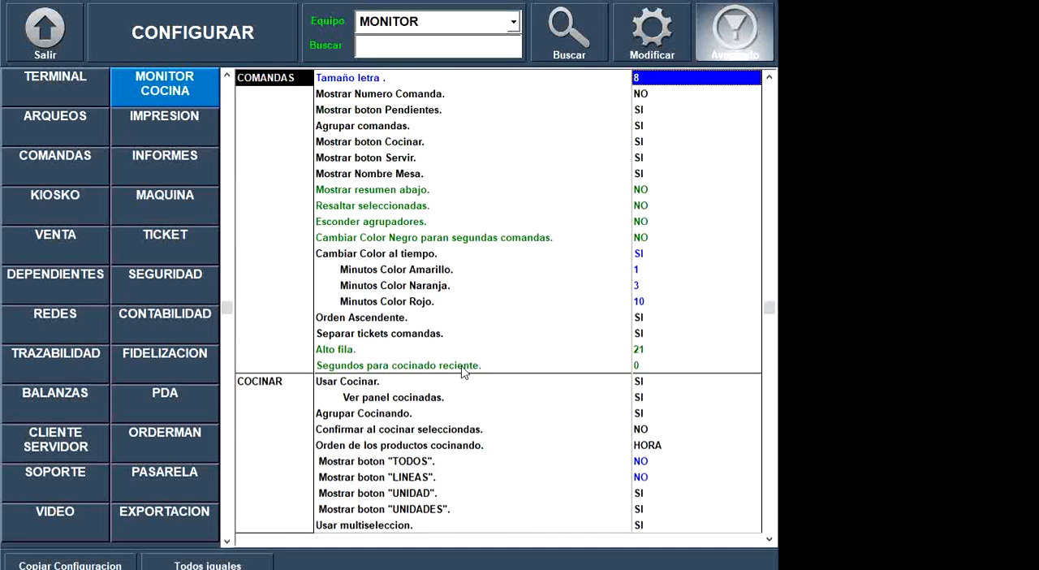
{"action": "scroll", "coordinate": [528, 416], "scroll_direction": "up", "scroll_amount": 3}
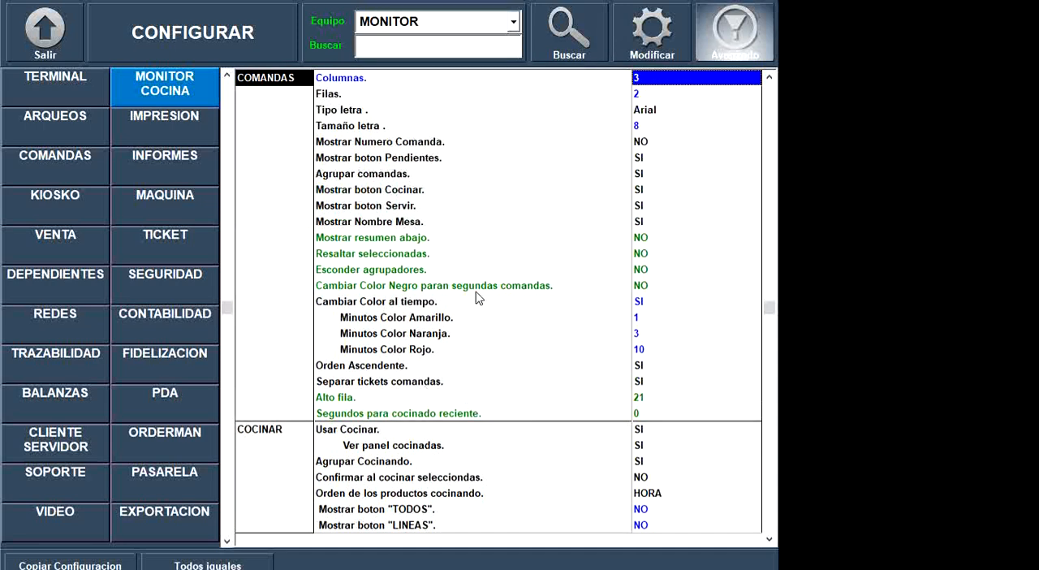
{"action": "scroll", "coordinate": [492, 320], "scroll_direction": "up", "scroll_amount": 6}
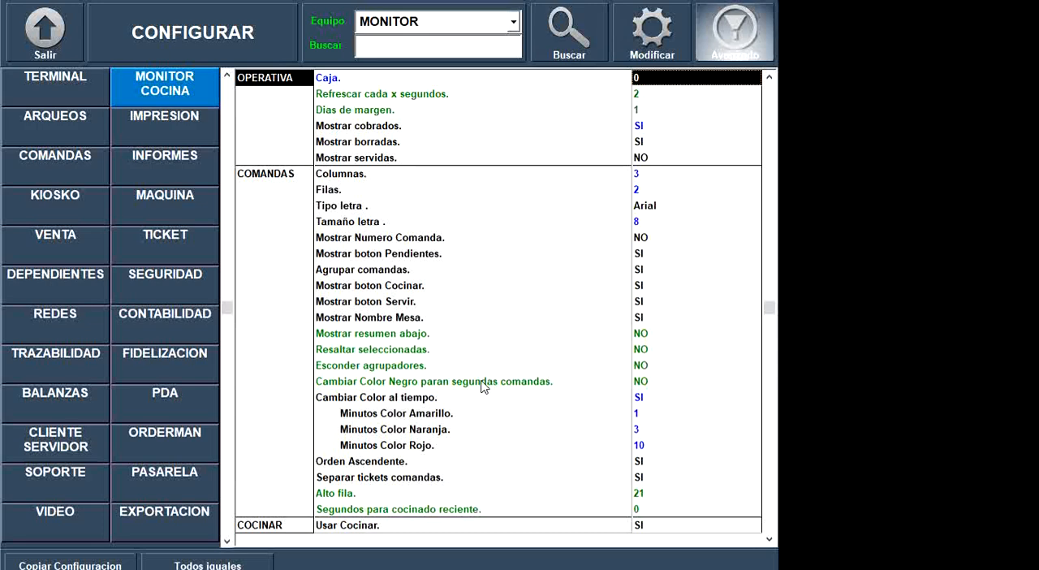
- Review the full advanced MONITOR COCINA list once more, from Cambiar Color al tiempo to Clave configuracion and back up to OPERATIVA
{"action": "scroll", "coordinate": [488, 390], "scroll_direction": "down", "scroll_amount": 14}
{"action": "scroll", "coordinate": [480, 398], "scroll_direction": "down", "scroll_amount": 20}
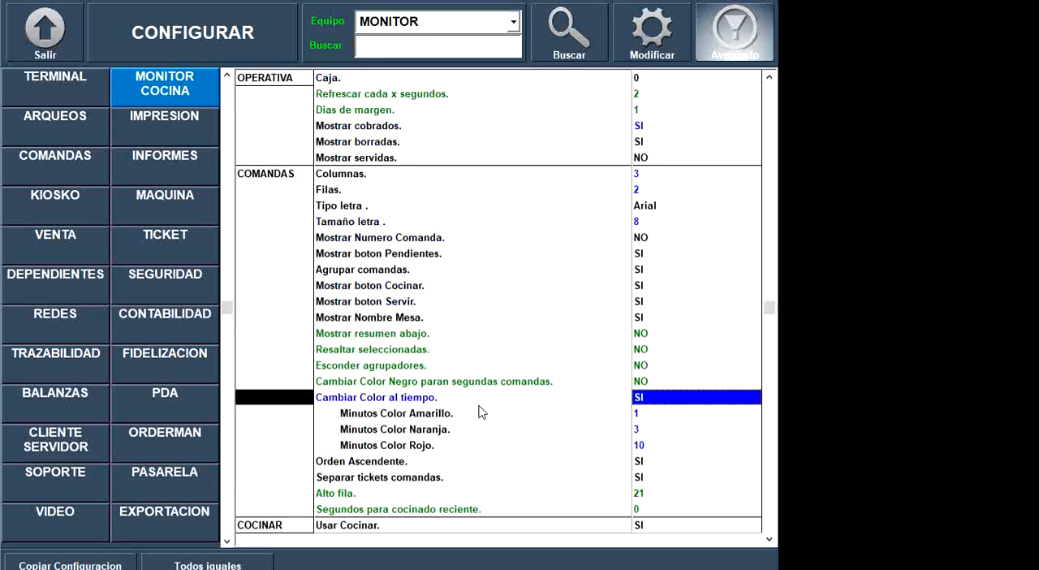
{"action": "scroll", "coordinate": [479, 409], "scroll_direction": "down", "scroll_amount": 6}
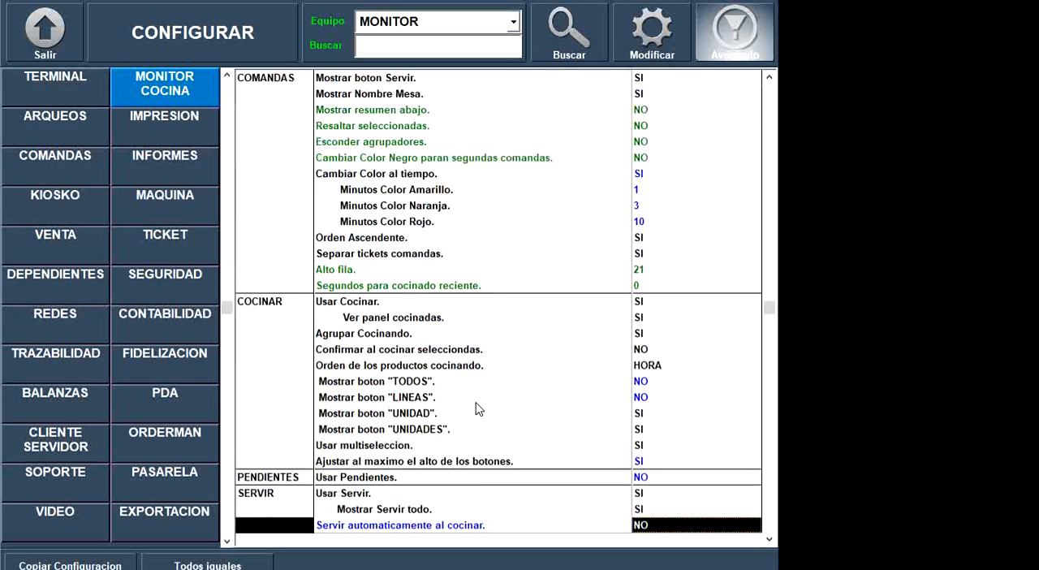
{"action": "scroll", "coordinate": [478, 407], "scroll_direction": "down", "scroll_amount": 5}
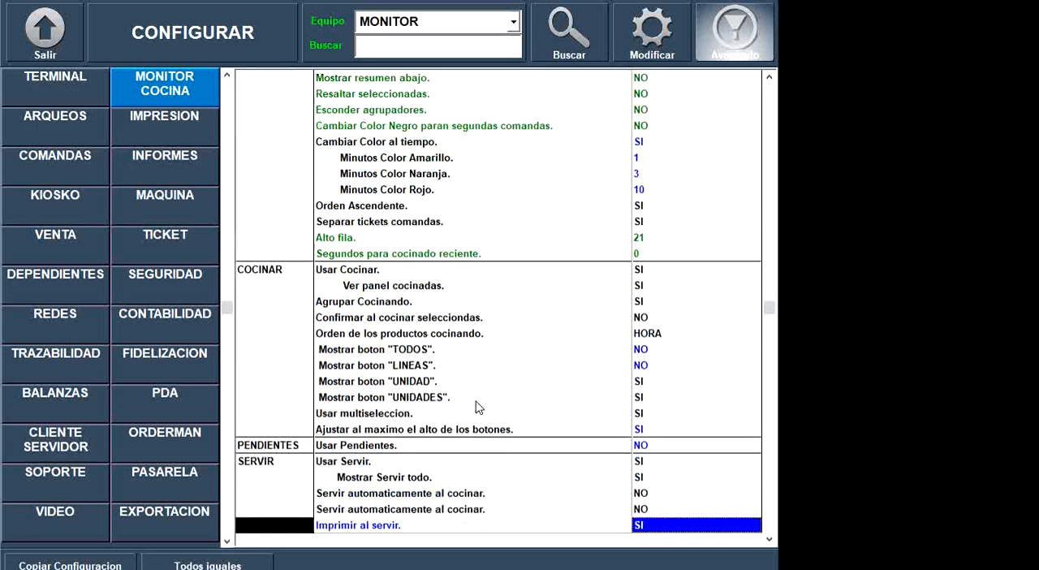
{"action": "scroll", "coordinate": [477, 407], "scroll_direction": "down", "scroll_amount": 1}
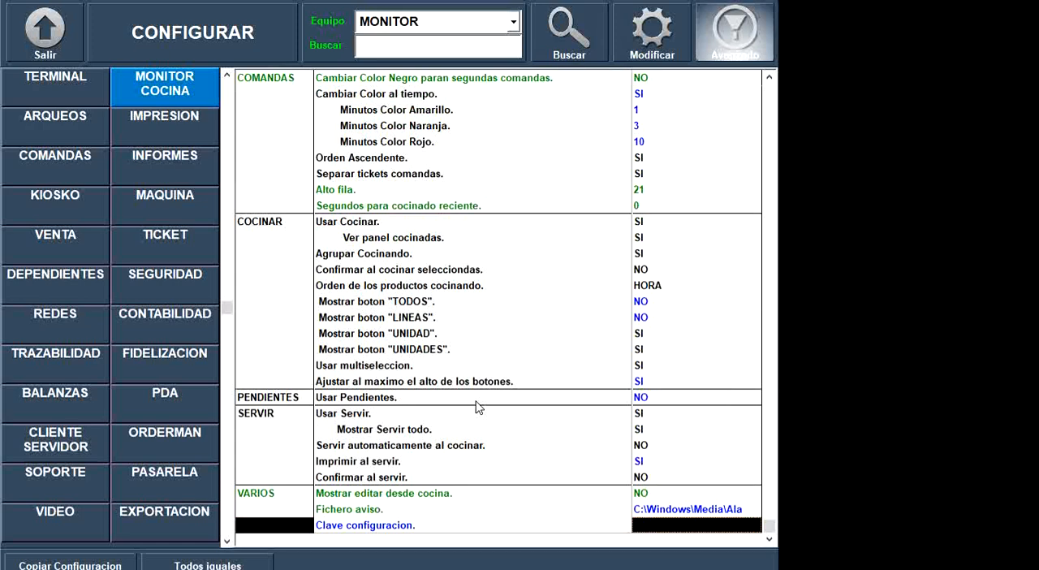
{"action": "scroll", "coordinate": [508, 328], "scroll_direction": "up", "scroll_amount": 13}
{"action": "scroll", "coordinate": [545, 350], "scroll_direction": "up", "scroll_amount": 5}
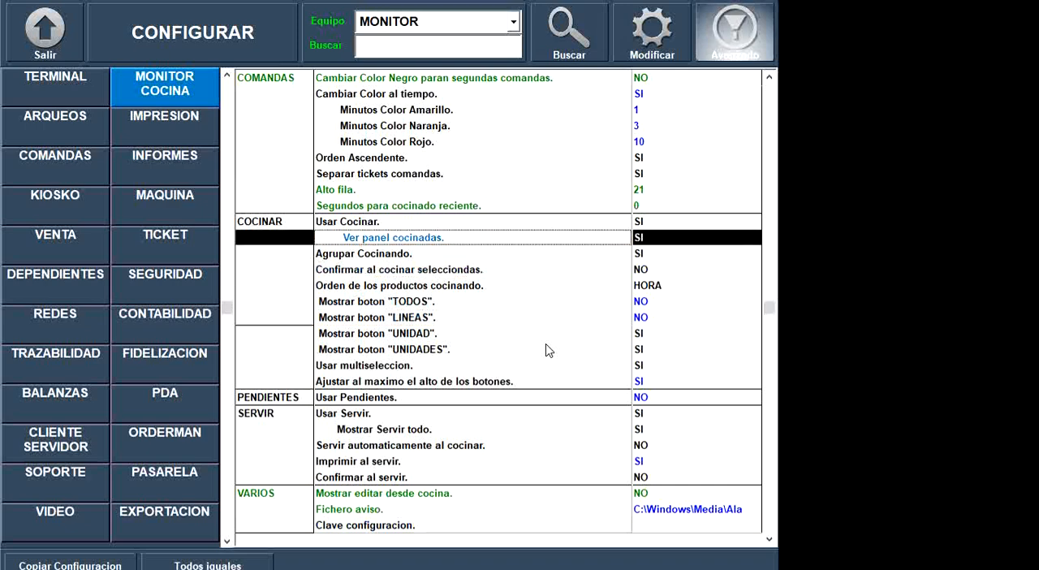
{"action": "scroll", "coordinate": [547, 350], "scroll_direction": "up", "scroll_amount": 20}
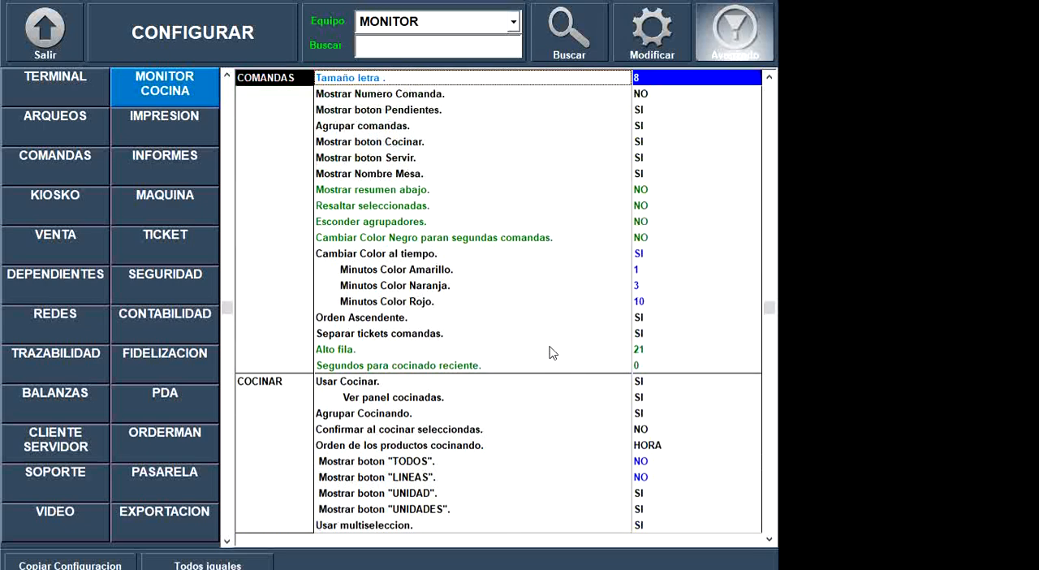
{"action": "scroll", "coordinate": [551, 354], "scroll_direction": "up", "scroll_amount": 6}
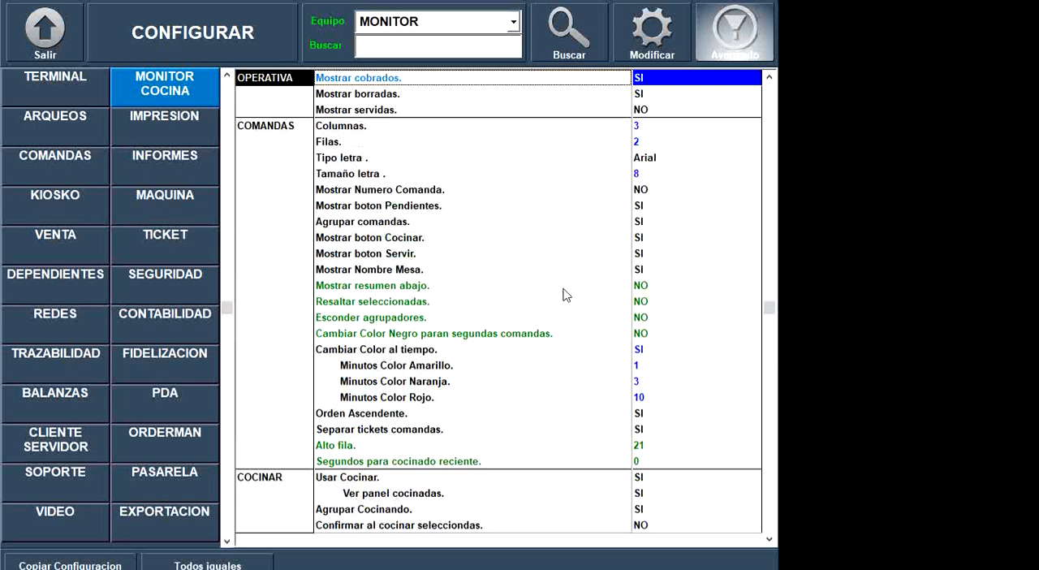
{"action": "scroll", "coordinate": [564, 296], "scroll_direction": "up", "scroll_amount": 3}
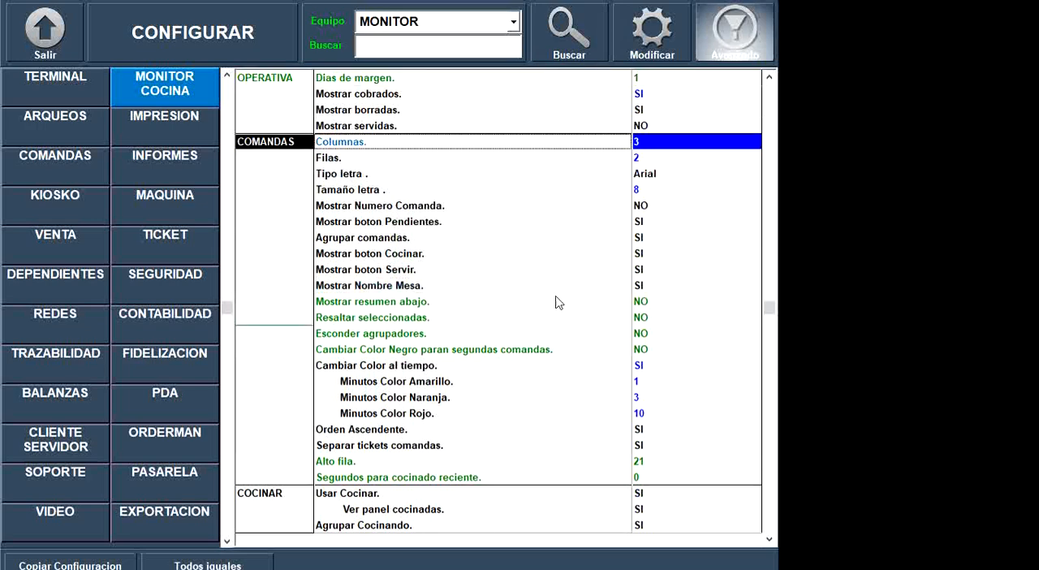
- Hide the advanced options and check the basic OPERATIVA and COMANDAS settings of the MONITOR terminal
{"action": "left_click", "coordinate": [743, 36]}
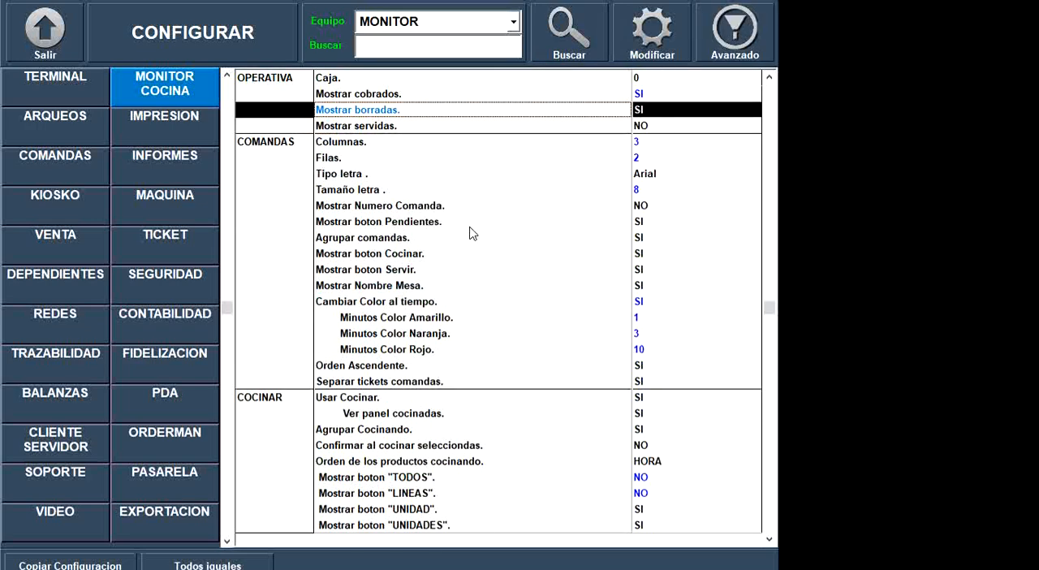
{"action": "left_click", "coordinate": [552, 223]}
{"action": "scroll", "coordinate": [564, 241], "scroll_direction": "up", "scroll_amount": 5}
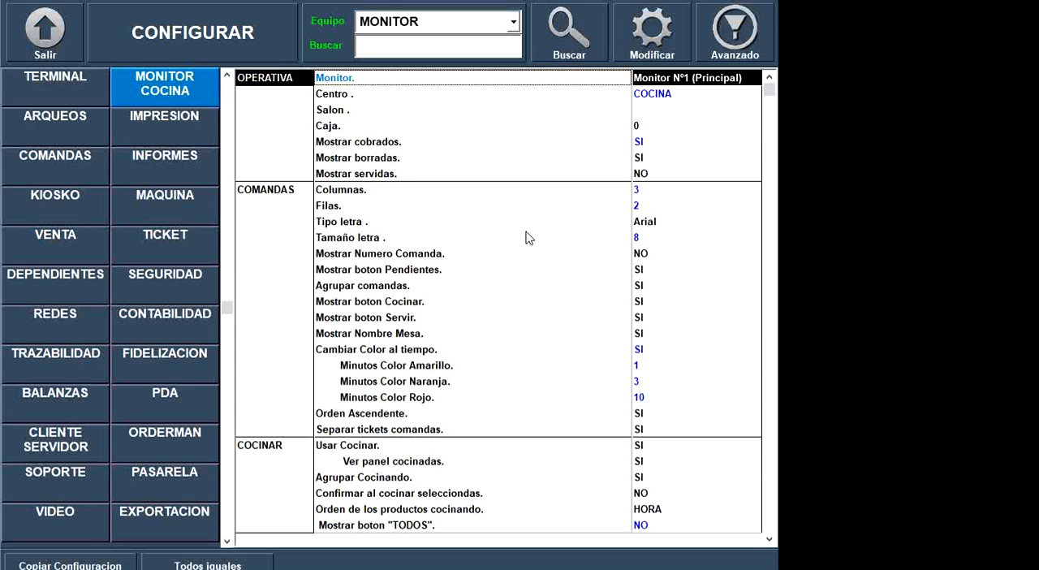
{"action": "key", "text": "Down"}
{"action": "key", "text": "Down"}
{"action": "key", "text": "Down"}
{"action": "key", "text": "Down"}
{"action": "key", "text": "Down"}
{"action": "key", "text": "Down"}
{"action": "key", "text": "Down"}
{"action": "key", "text": "Down"}
{"action": "key", "text": "Down"}
{"action": "key", "text": "Down"}
{"action": "key", "text": "Down"}
{"action": "key", "text": "Down"}
{"action": "key", "text": "Down"}
{"action": "key", "text": "Down"}
{"action": "key", "text": "Down"}
{"action": "key", "text": "Down"}
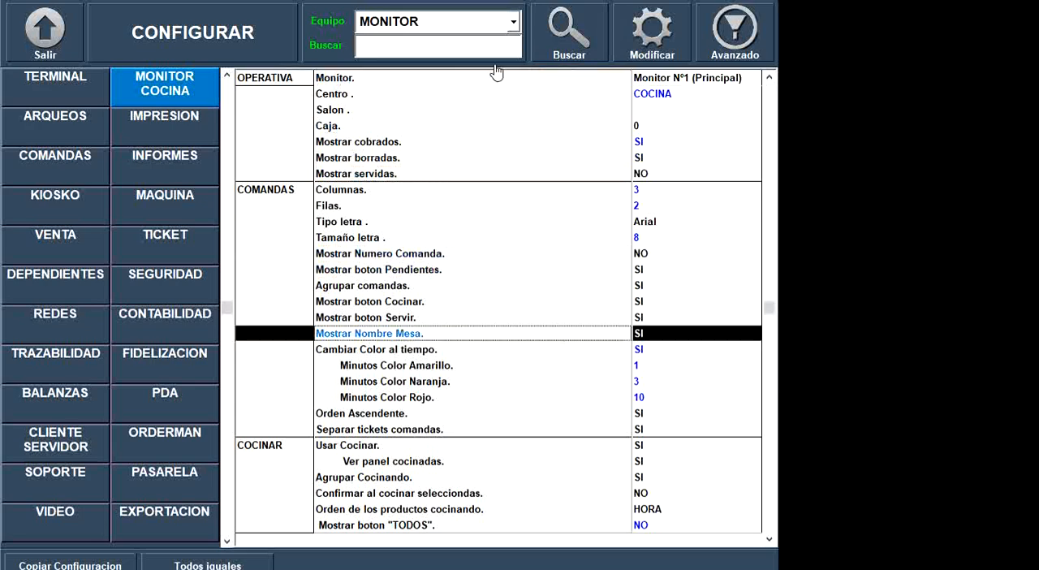
- Leave the terminal configuration and open the Comandas settings of the SALON record, code 102, in the Entorno salons
{"action": "left_click", "coordinate": [60, 50]}
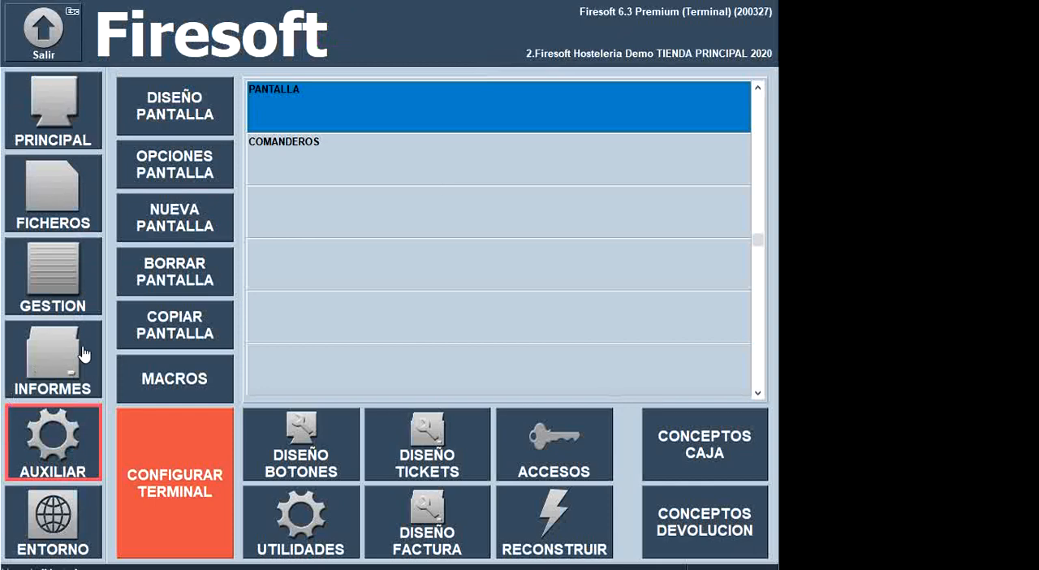
{"action": "left_click", "coordinate": [65, 536]}
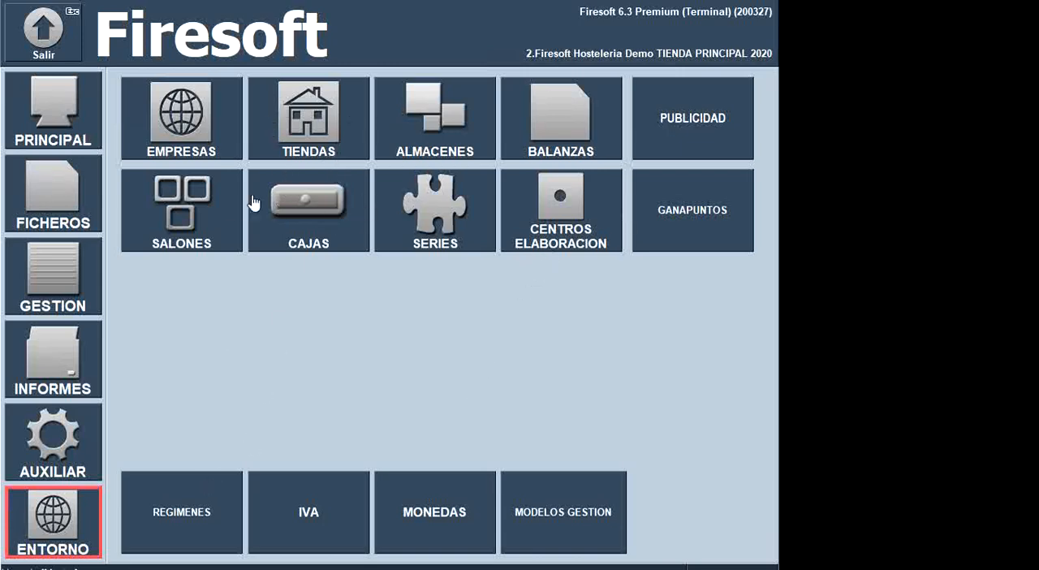
{"action": "left_click", "coordinate": [217, 209]}
{"action": "left_click", "coordinate": [193, 186]}
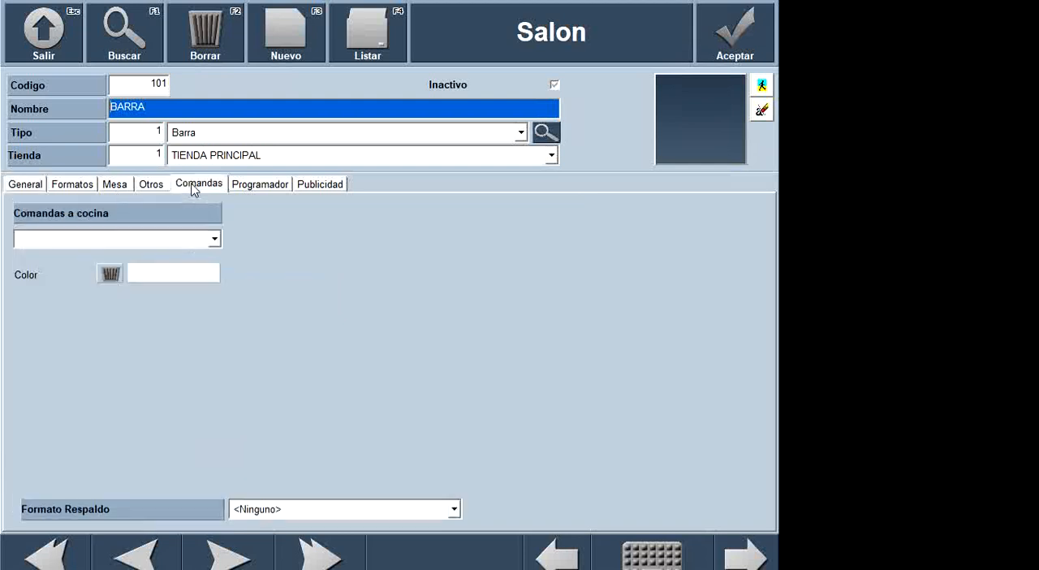
{"action": "left_click", "coordinate": [229, 560]}
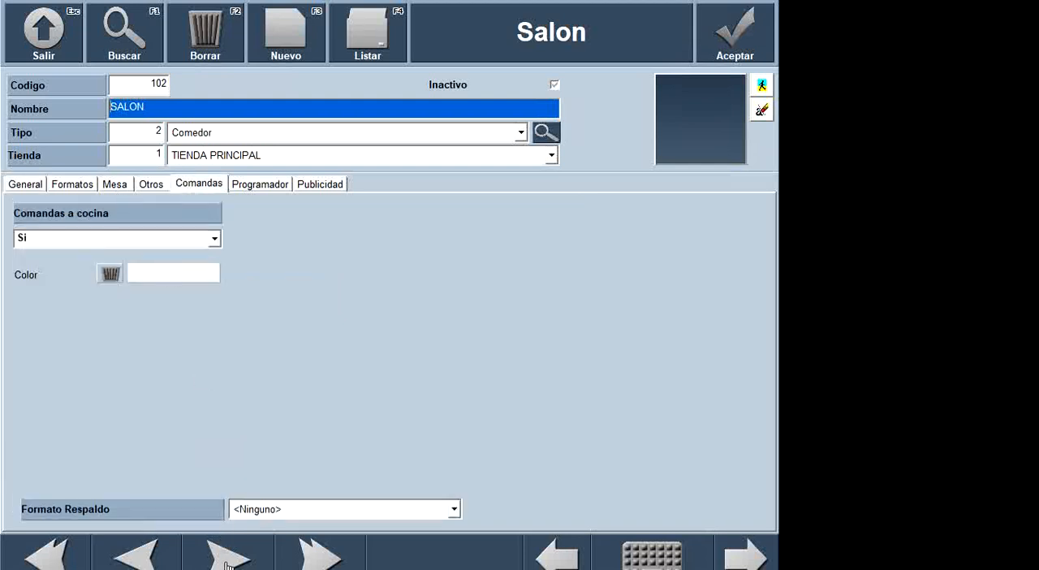
- Set the kitchen order colour of SALON to the basic bright pink
{"action": "left_click", "coordinate": [173, 273]}
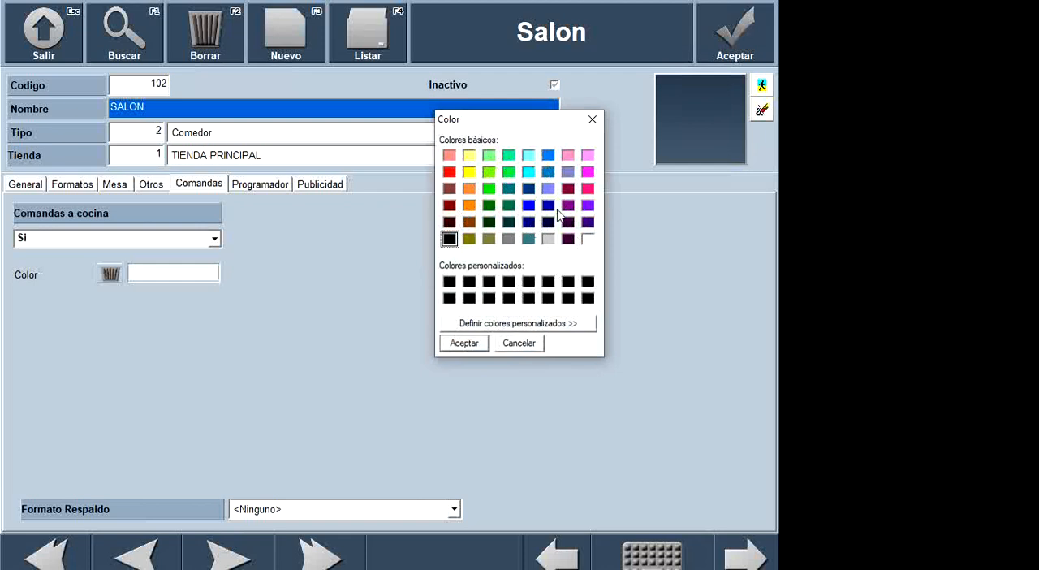
{"action": "left_click", "coordinate": [569, 156]}
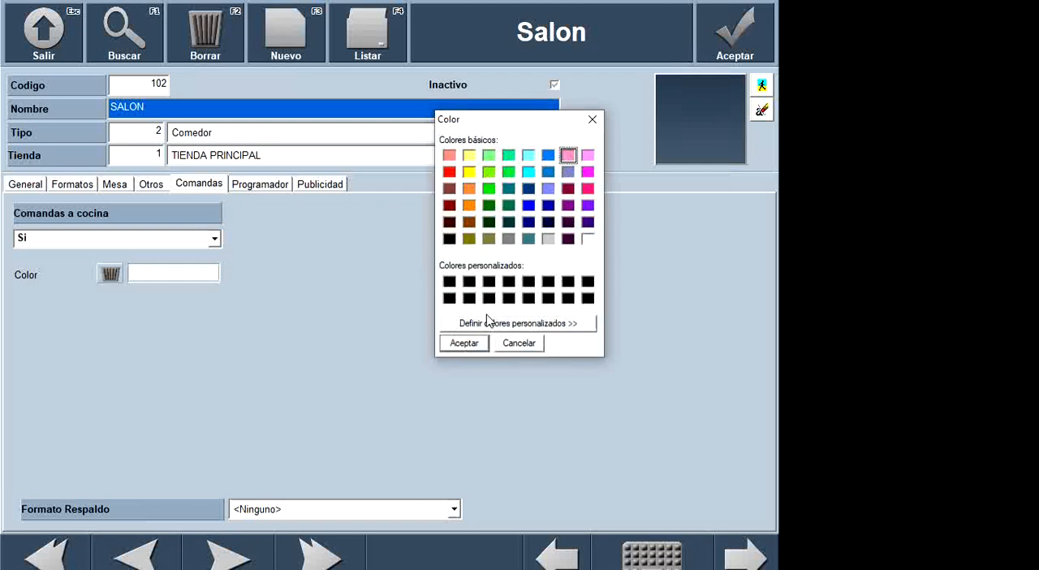
{"action": "left_click", "coordinate": [588, 191]}
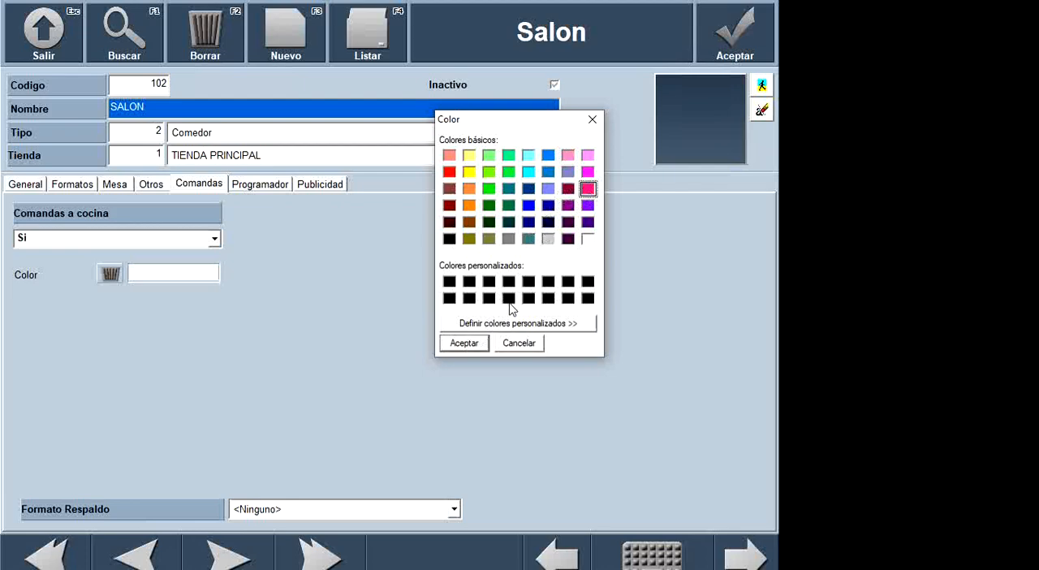
{"action": "left_click", "coordinate": [466, 343]}
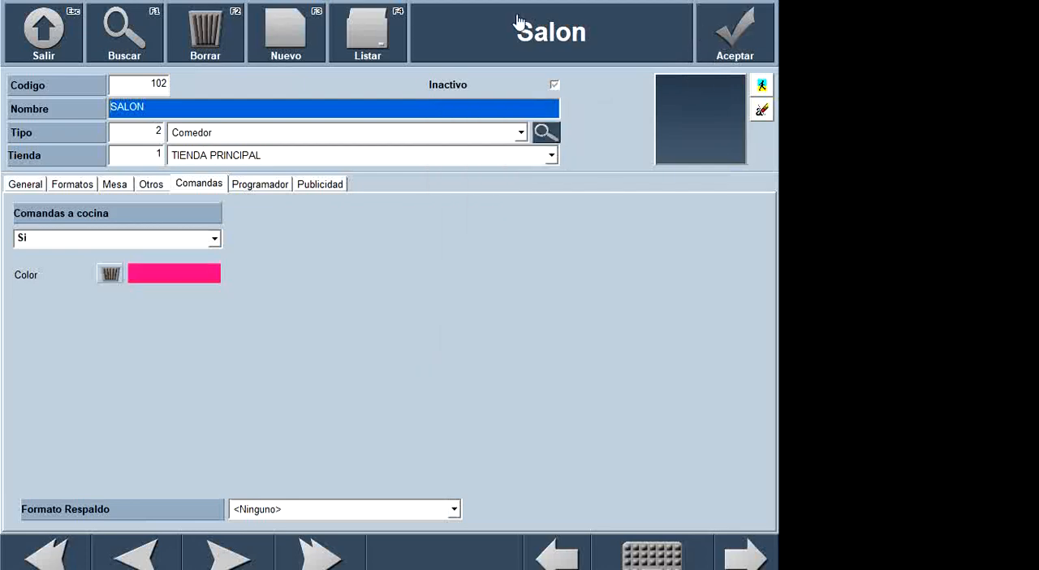
- Leave the salon record and open the kitchen monitor to check the colour of the SALON orders
{"action": "left_click", "coordinate": [49, 45]}
{"action": "left_click", "coordinate": [65, 97]}
{"action": "left_click", "coordinate": [188, 399]}
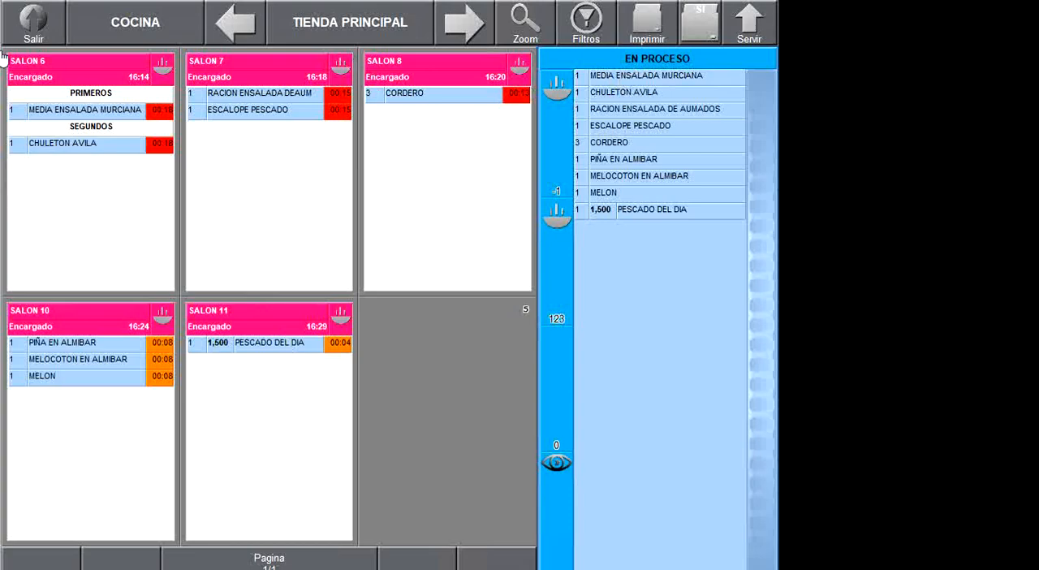
- Close the kitchen monitor, visit the Auxiliar section, and reopen the kitchen monitor
{"action": "left_click", "coordinate": [34, 14]}
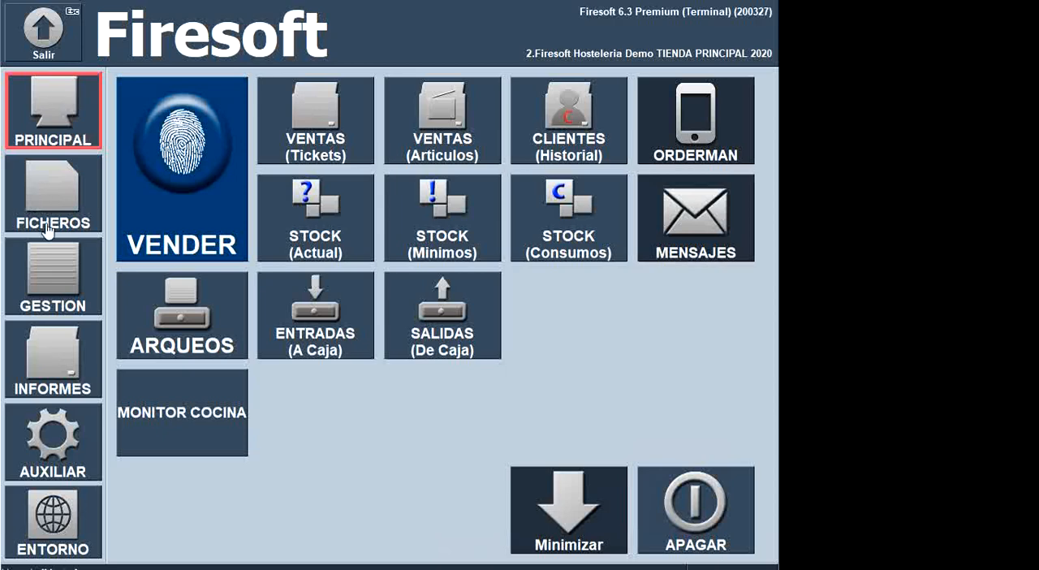
{"action": "left_click", "coordinate": [77, 410]}
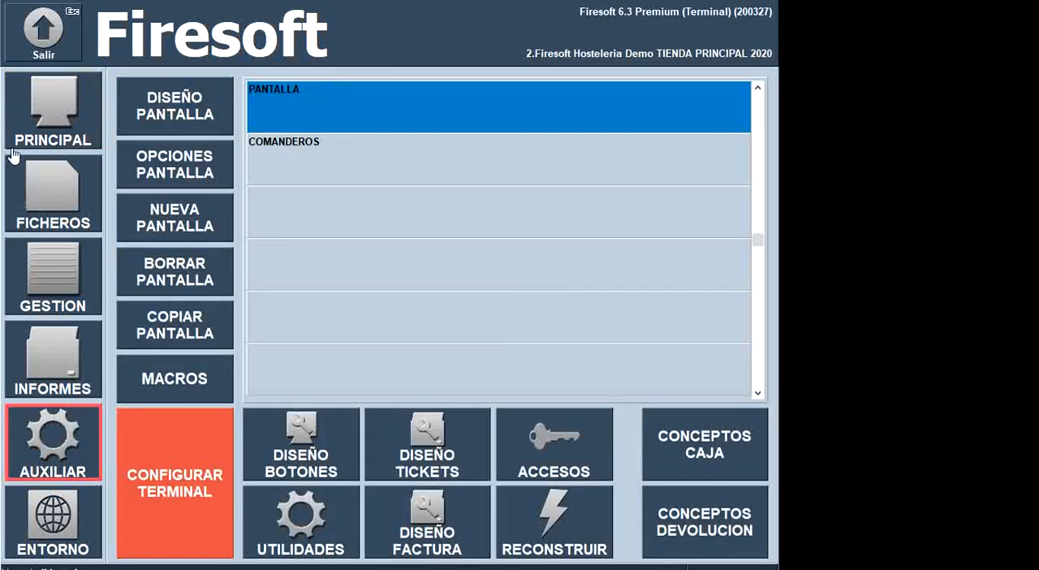
{"action": "left_click", "coordinate": [59, 138]}
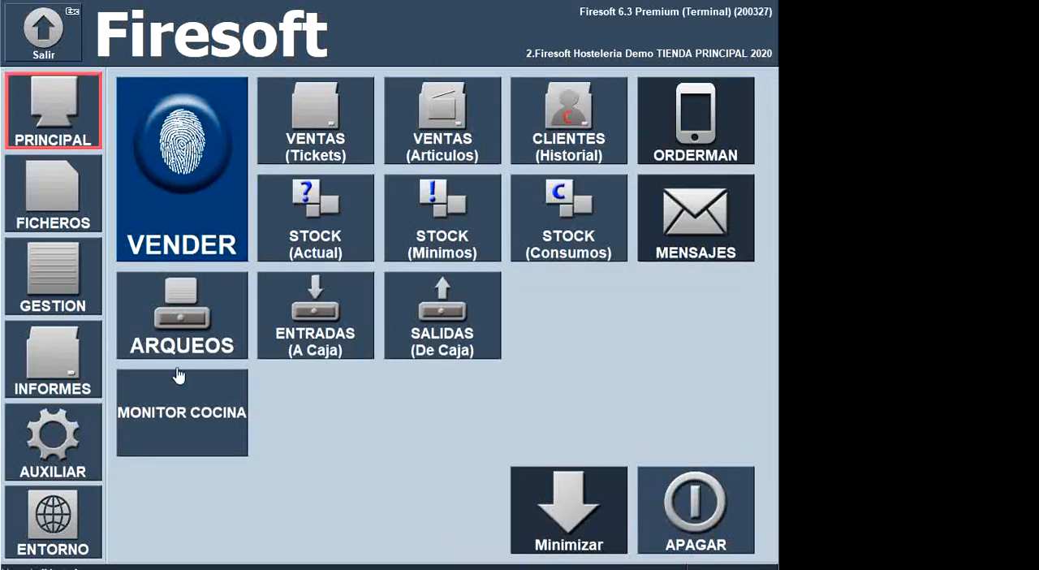
{"action": "left_click", "coordinate": [174, 415]}
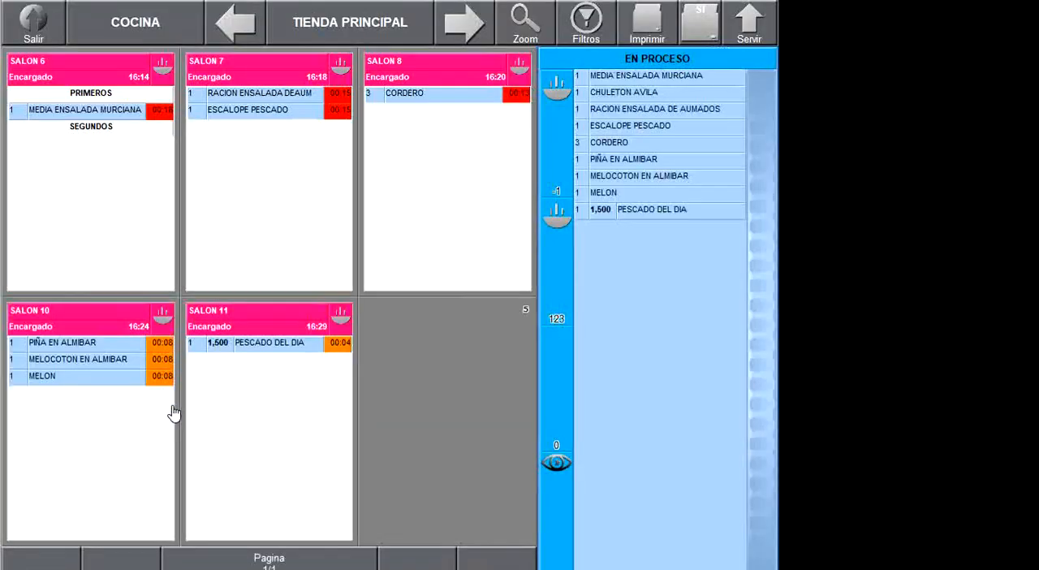
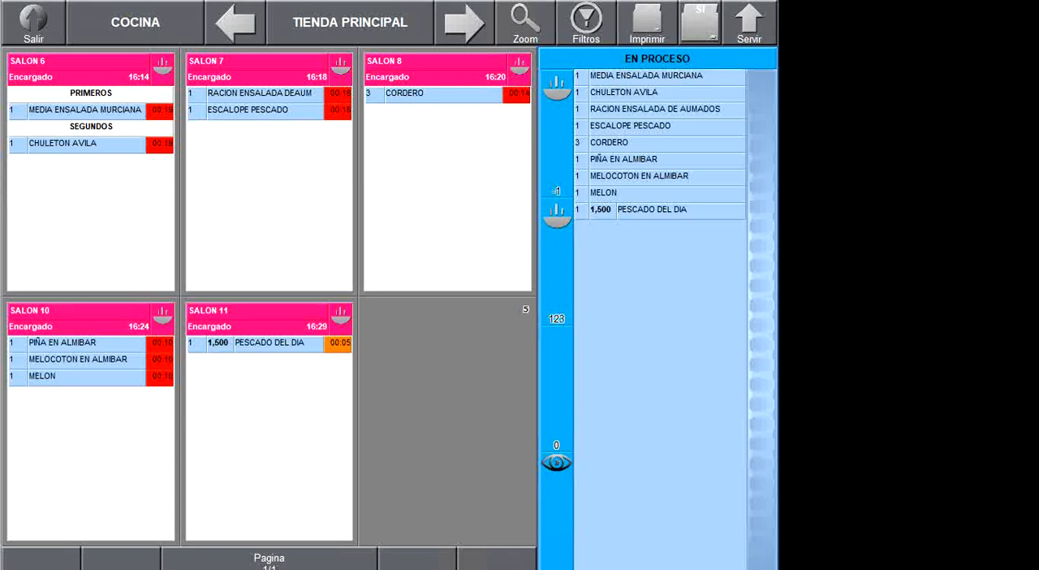
- Close and reopen the kitchen monitor, and place the phone's TeamViewer window with the SALON table plan beside it
{"action": "left_click", "coordinate": [52, 29]}
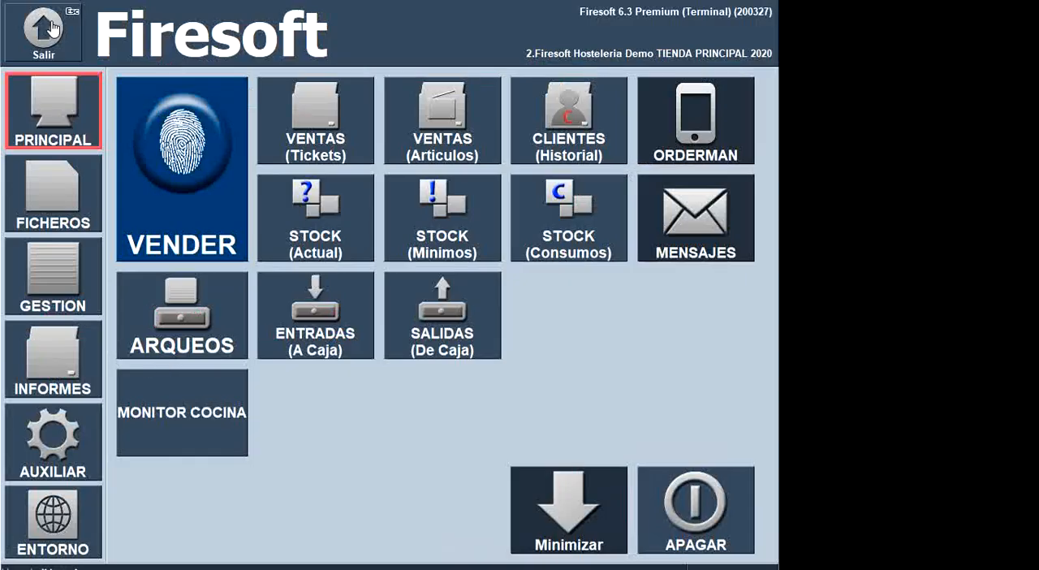
{"action": "left_click", "coordinate": [158, 414]}
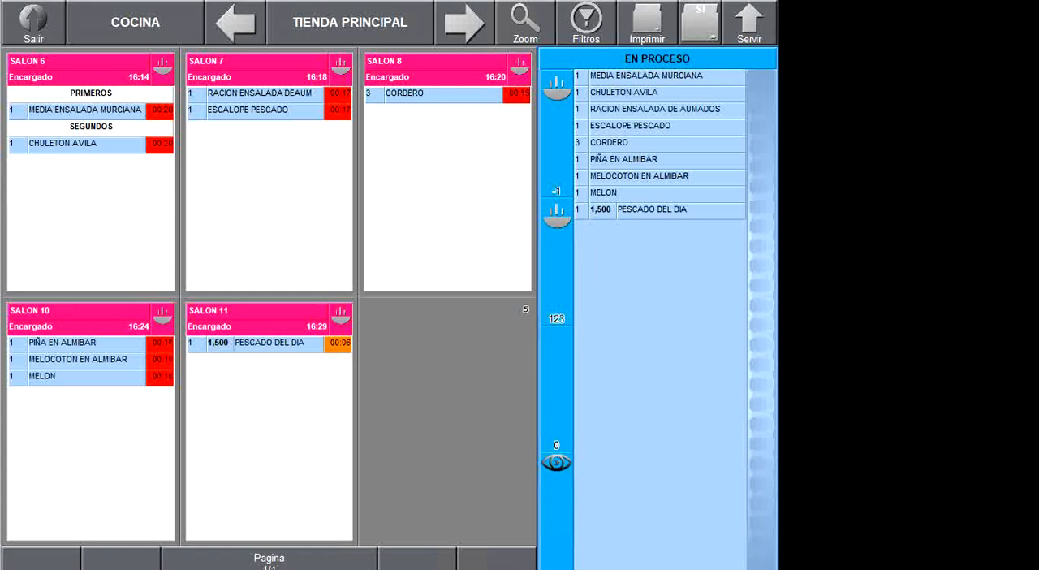
{"action": "key", "text": "alt+Tab"}
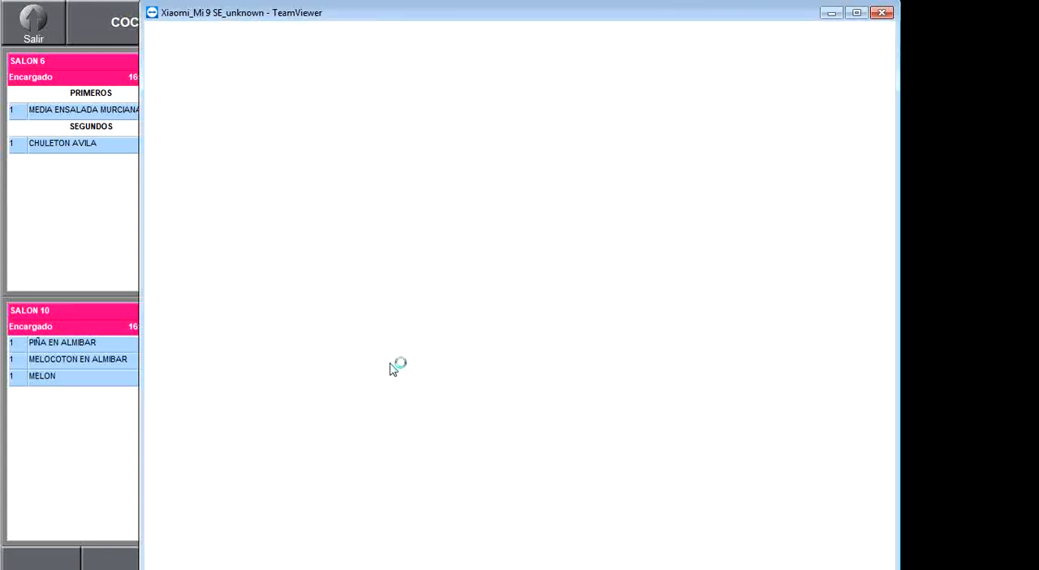
{"action": "key", "text": "alt+Tab"}
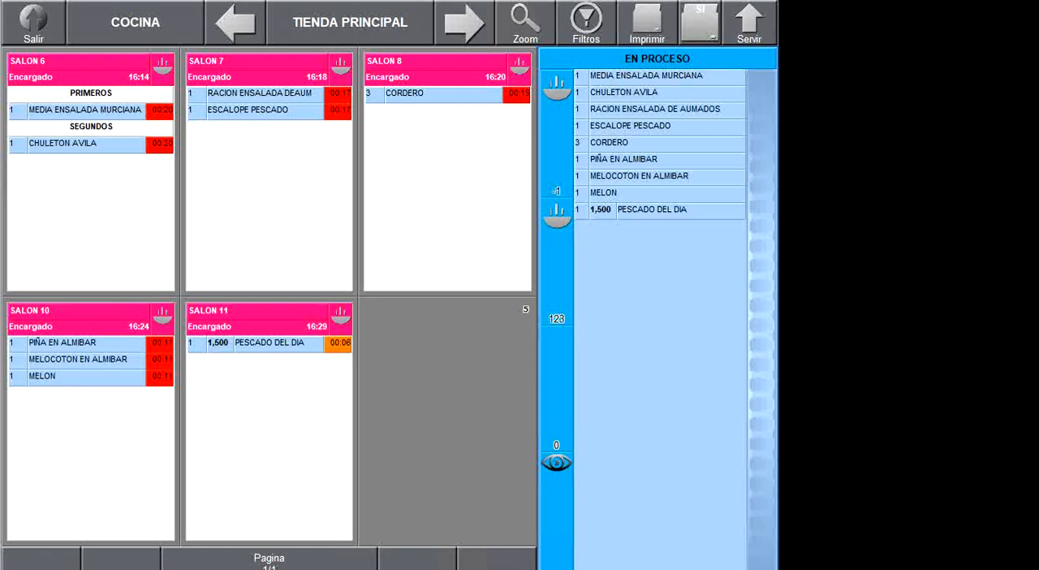
{"action": "key", "text": "alt+Tab"}
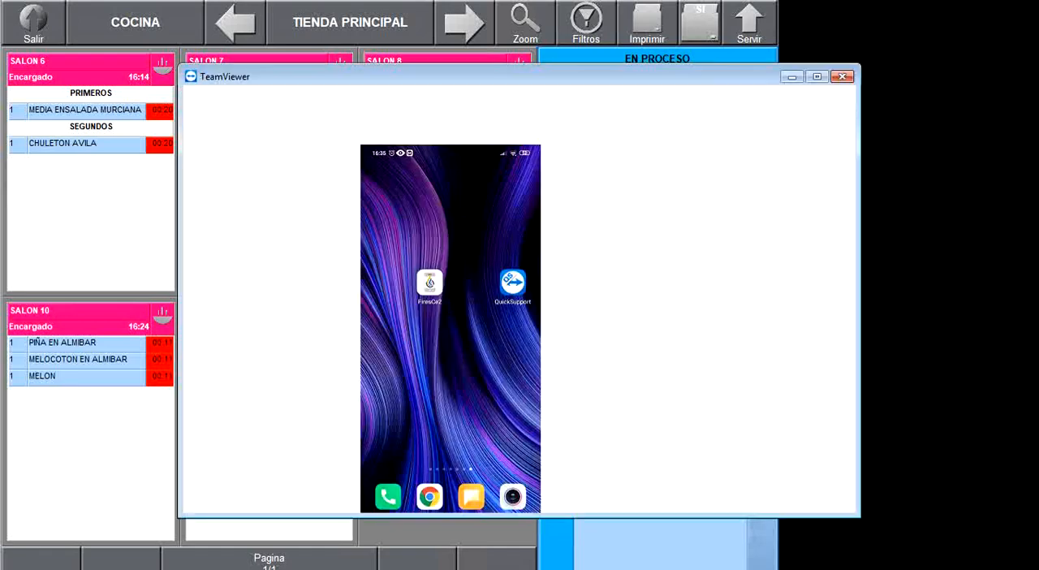
{"action": "left_click_drag", "start_coordinate": [483, 24], "coordinate": [813, 12]}
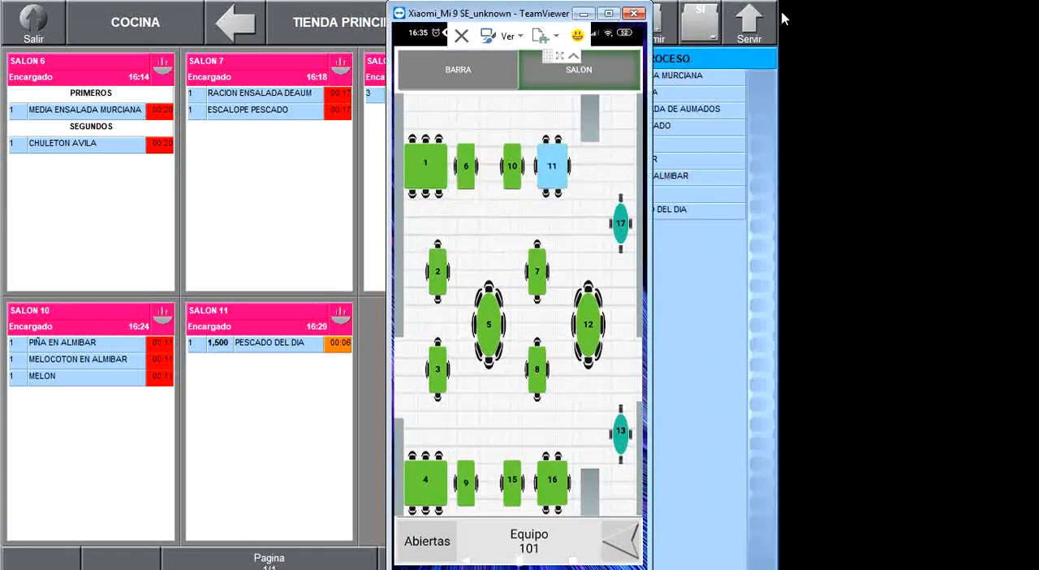
{"action": "left_click_drag", "start_coordinate": [438, 19], "coordinate": [823, 19]}
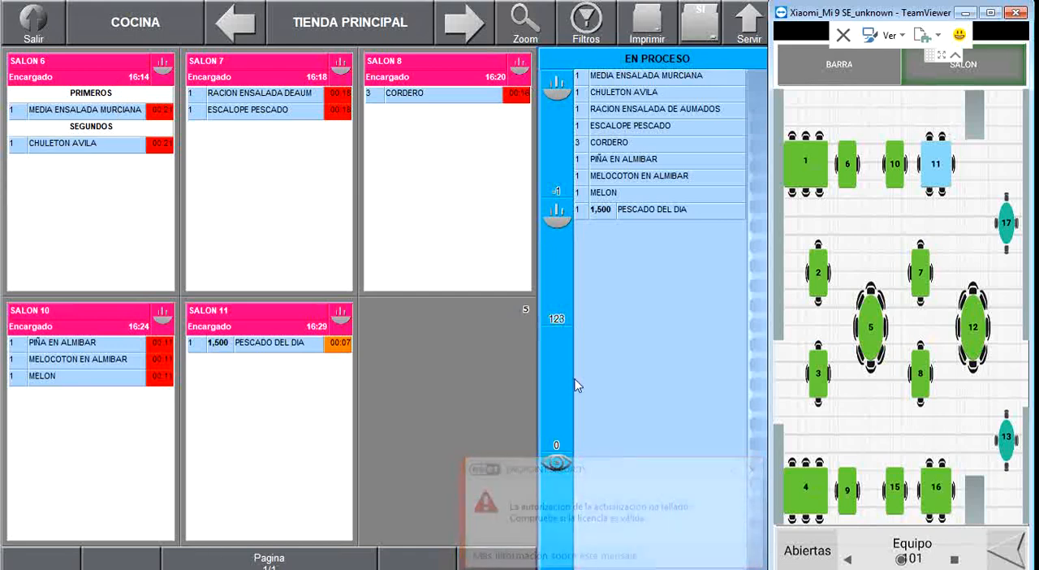
{"action": "left_click", "coordinate": [752, 470]}
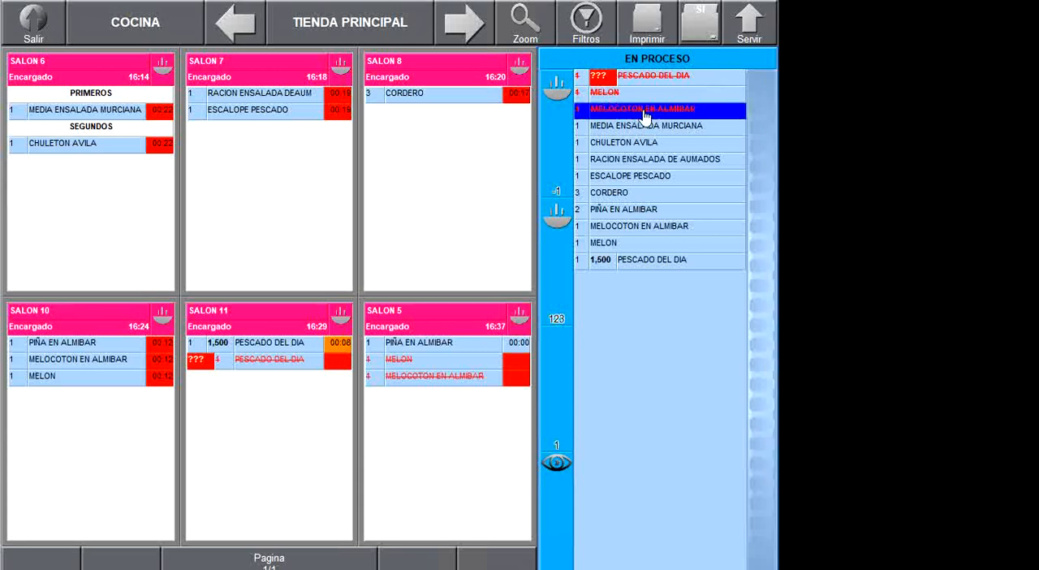
- Clear the cancelled MELOCOTON EN ALMIBAR, MELON and PESCADO DEL DIA lines from En proceso and mark the 1,500 PESCADO DEL DIA as cooked
{"action": "left_click", "coordinate": [649, 116]}
{"action": "left_click", "coordinate": [555, 134]}
{"action": "left_click", "coordinate": [601, 96]}
{"action": "left_click", "coordinate": [556, 95]}
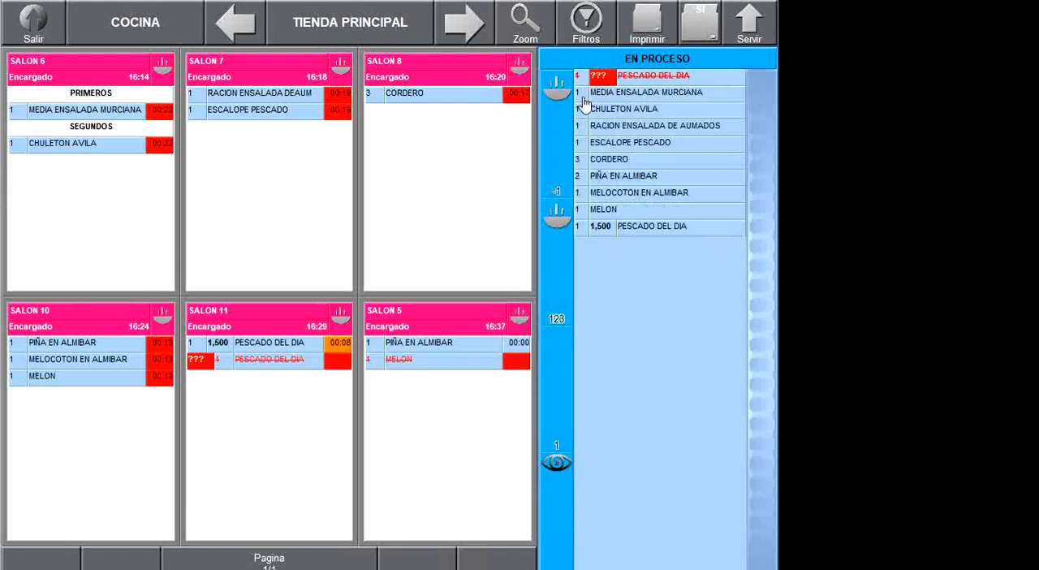
{"action": "left_click", "coordinate": [646, 84]}
{"action": "left_click", "coordinate": [556, 117]}
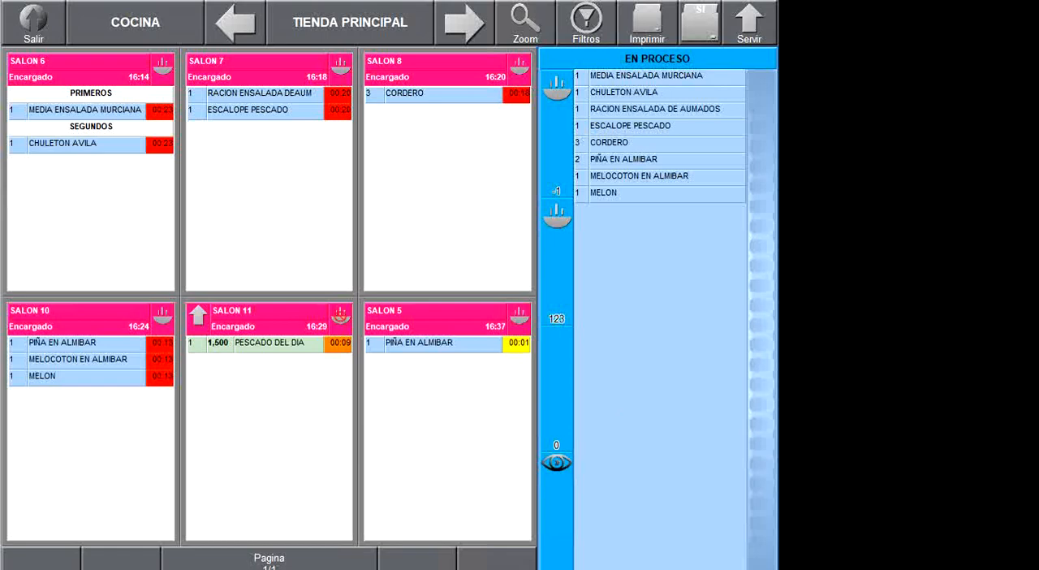
- Switch back to the phone's TeamViewer window with the SALON table plan
{"action": "key", "text": "alt+Tab"}
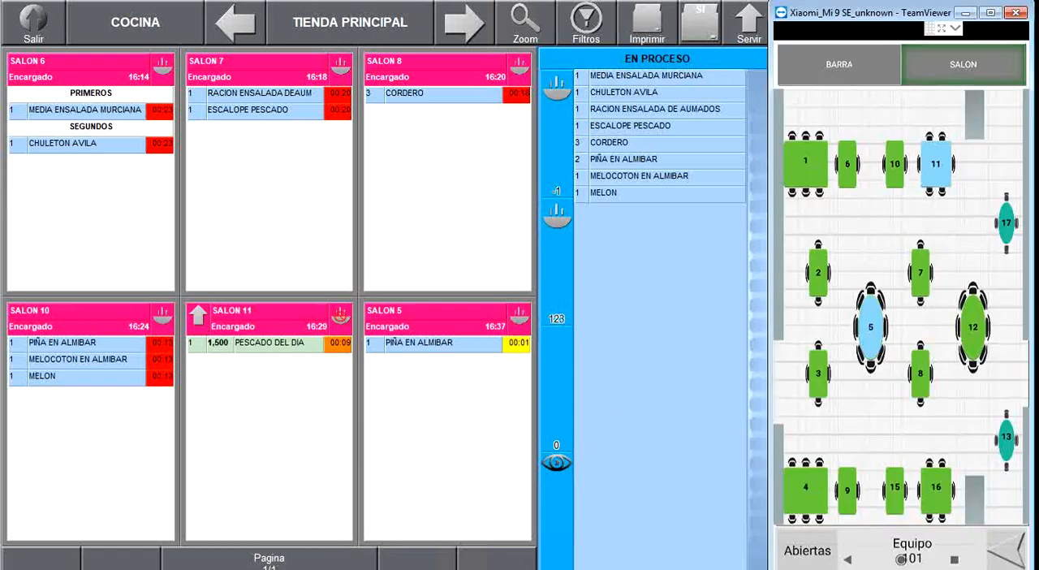